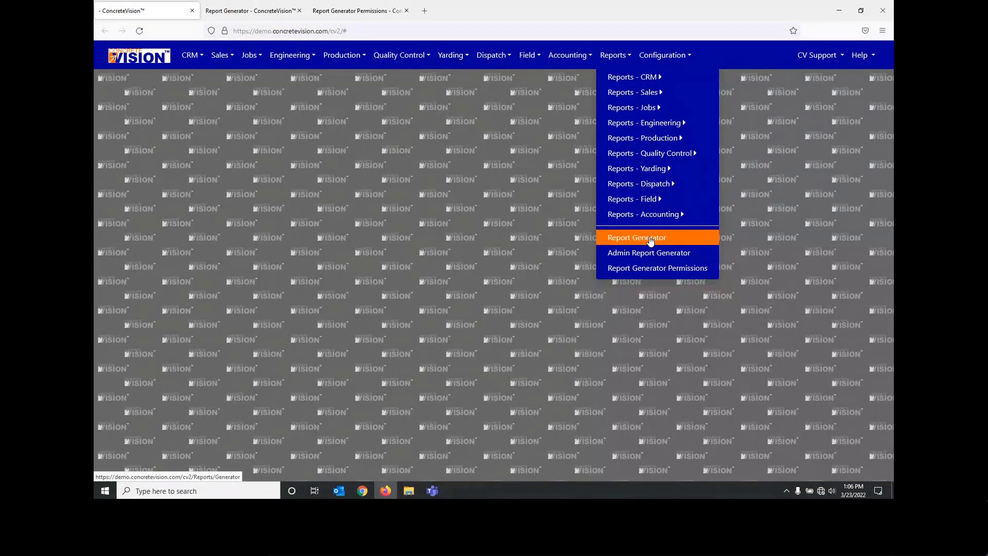
Step: Open the Report Generator and create a new report named Project Detail Report, using the same text as its description
{"action": "left_click", "coordinate": [650, 239]}
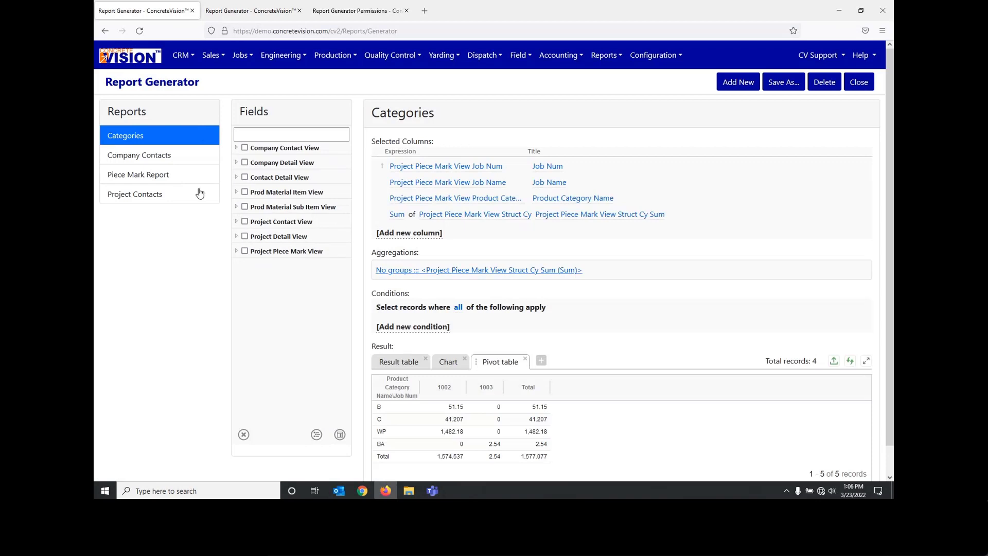
{"action": "left_click", "coordinate": [734, 88]}
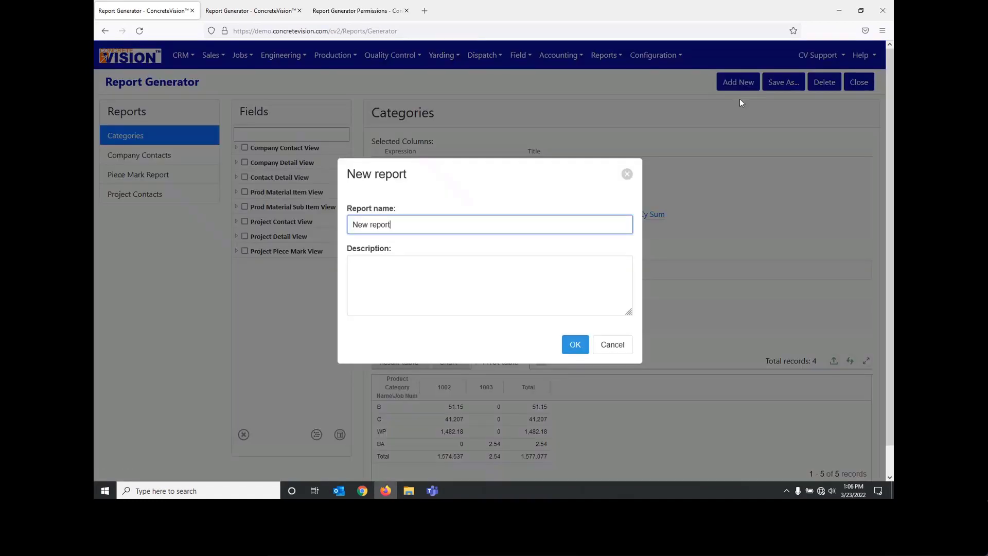
{"action": "key", "text": "ctrl+a"}
{"action": "type", "text": "Project Detail Report"}
{"action": "key", "text": "ctrl+a"}
{"action": "key", "text": "ctrl+c"}
{"action": "key", "text": "Tab"}
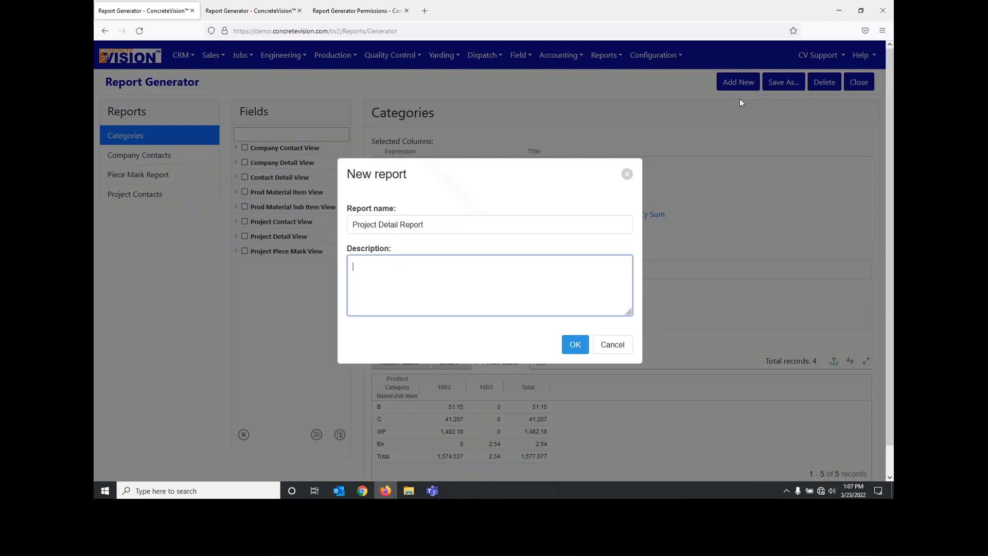
{"action": "key", "text": "ctrl+v"}
{"action": "left_click", "coordinate": [585, 348]}
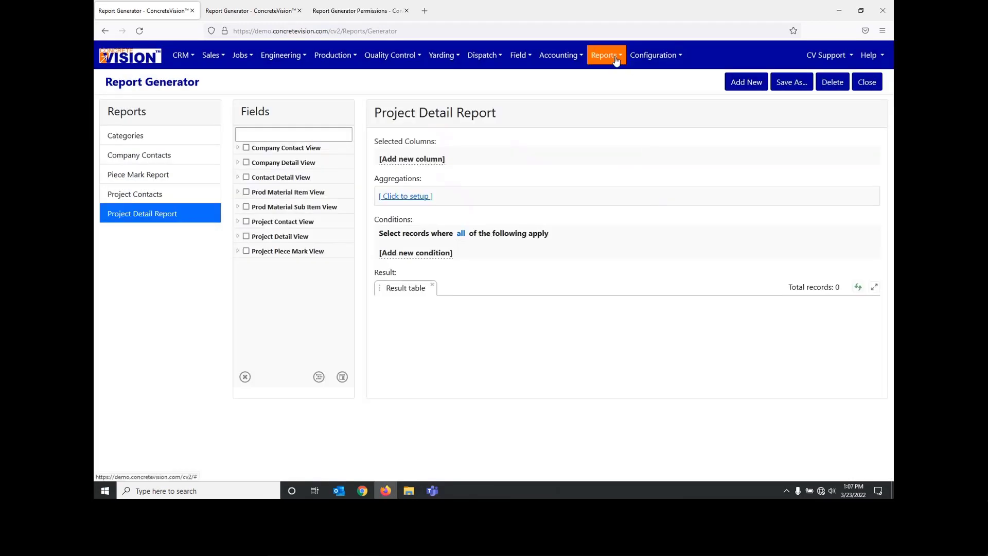
{"action": "left_click", "coordinate": [615, 57]}
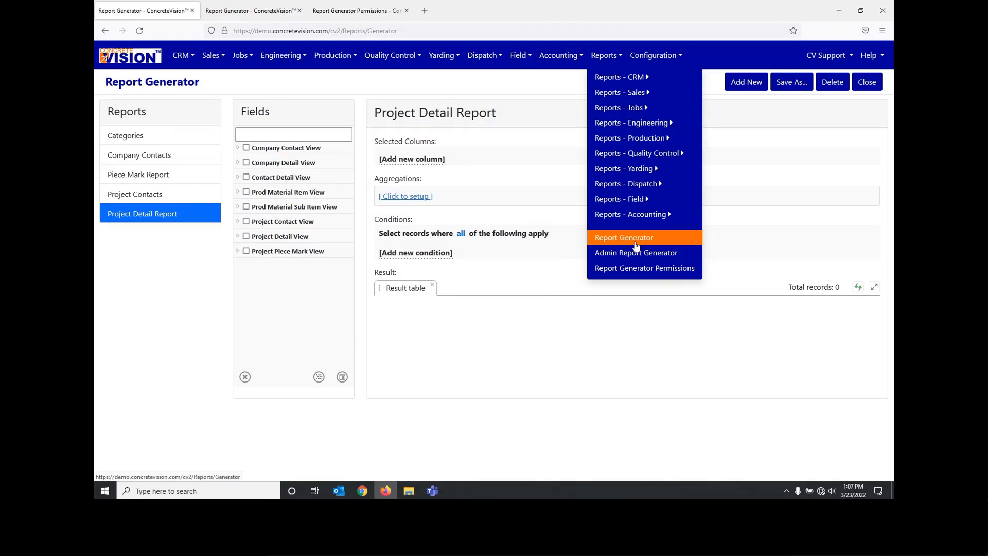
{"action": "left_click", "coordinate": [553, 277]}
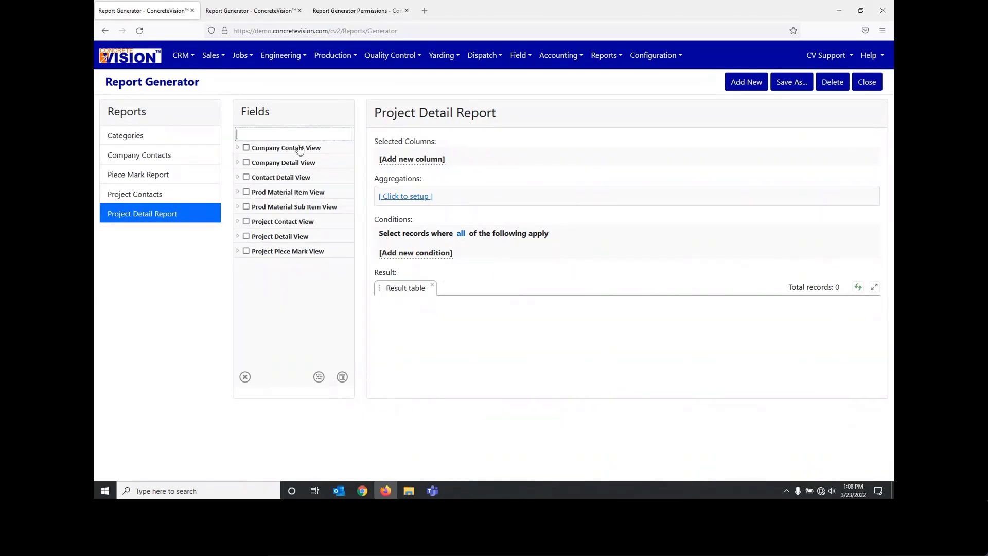
Step: Filter the fields by "job" and add Job Num and Job Name from Project Detail View as report columns
{"action": "left_click", "coordinate": [238, 237]}
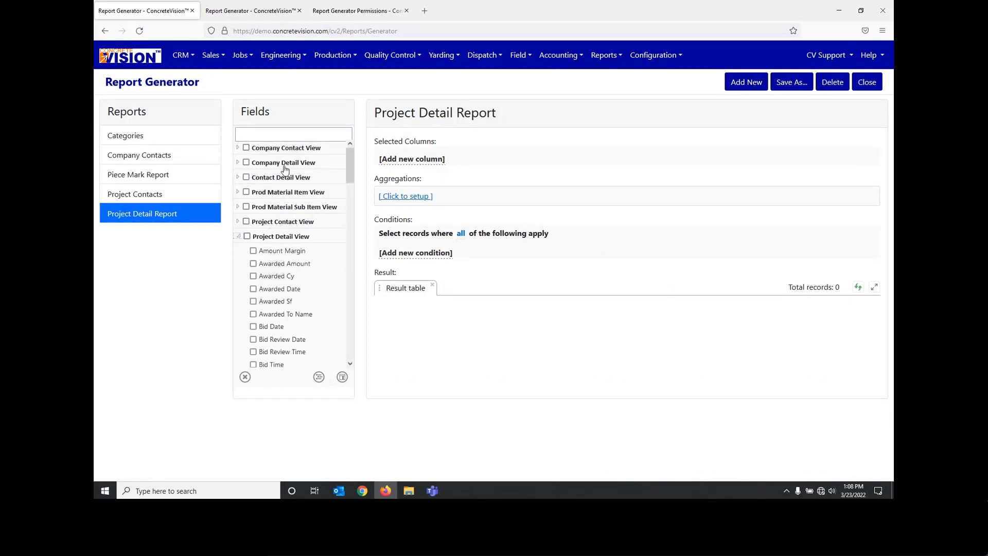
{"action": "scroll", "coordinate": [301, 237], "scroll_direction": "down", "scroll_amount": 5}
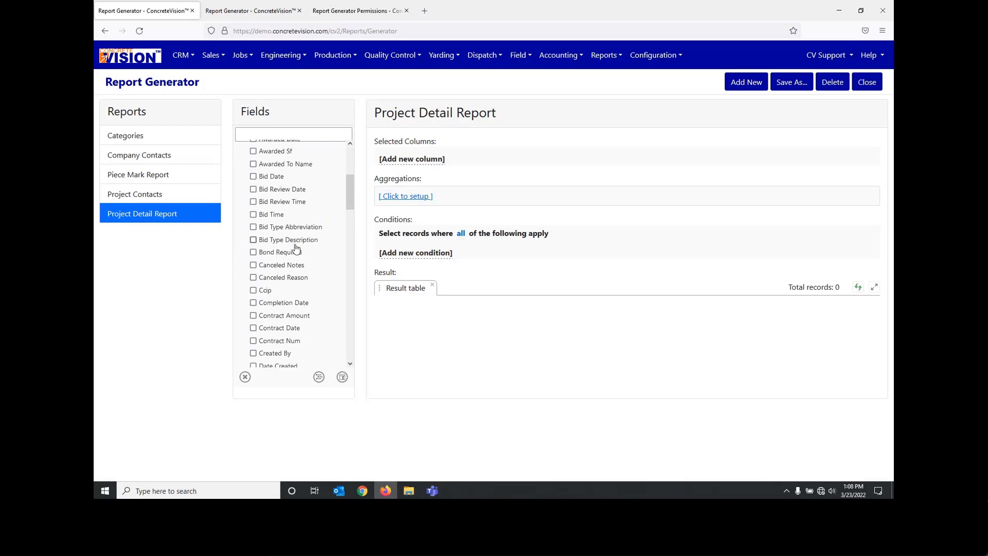
{"action": "scroll", "coordinate": [295, 253], "scroll_direction": "up", "scroll_amount": 2}
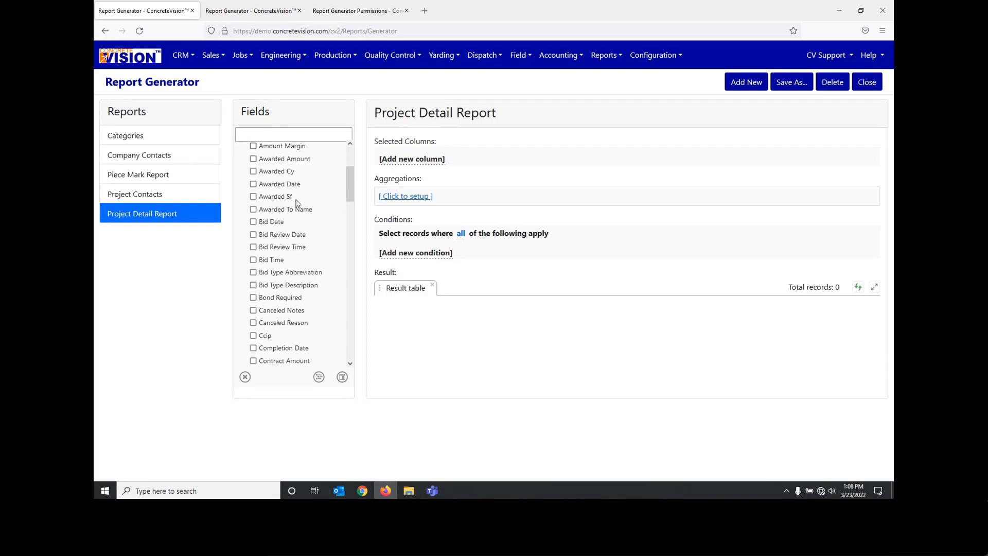
{"action": "left_click", "coordinate": [281, 132]}
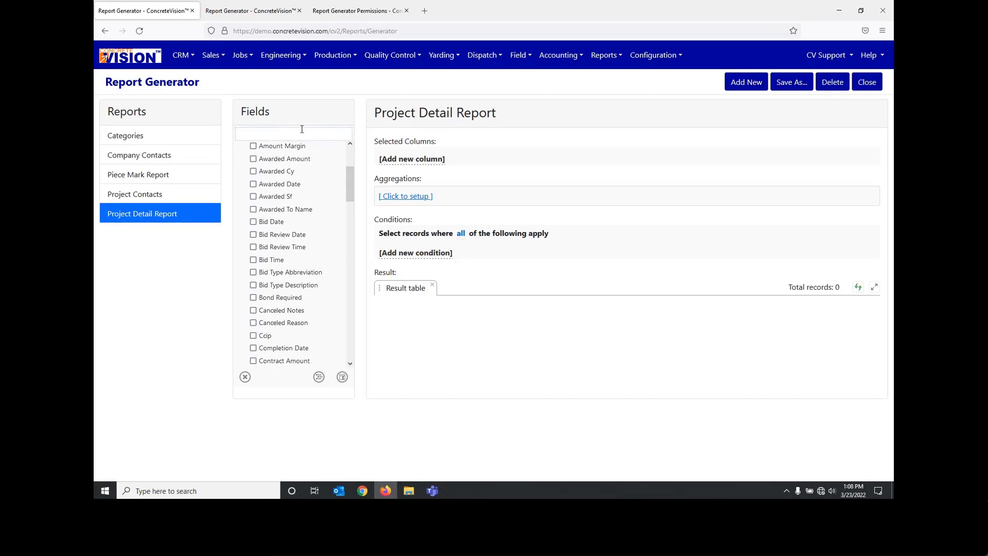
{"action": "type", "text": "jo"}
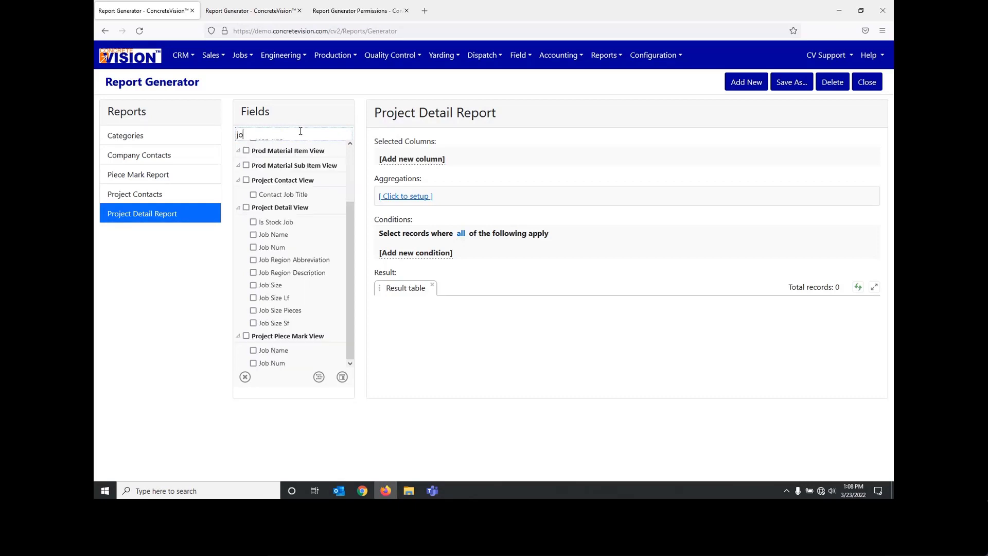
{"action": "type", "text": "b"}
{"action": "left_click", "coordinate": [253, 248]}
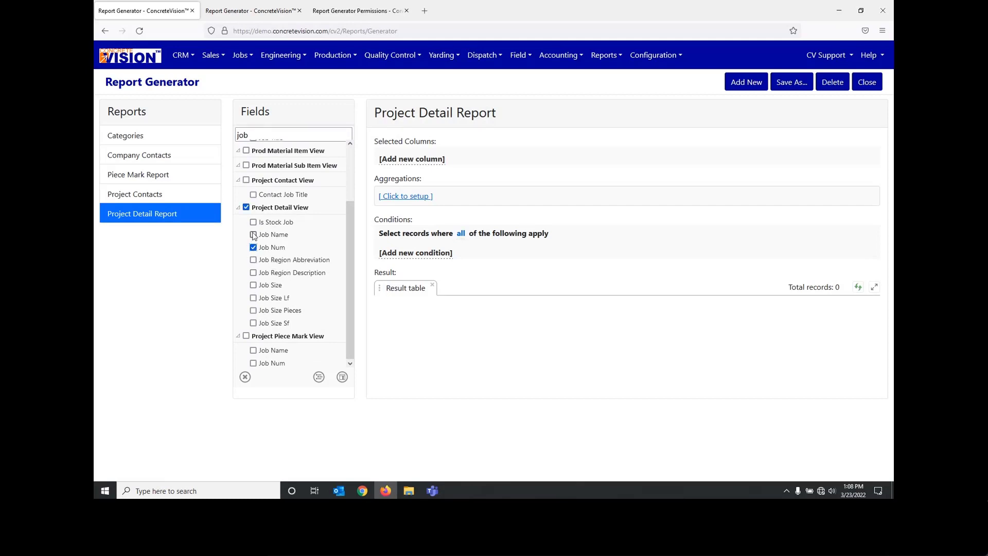
{"action": "left_click", "coordinate": [253, 235]}
{"action": "left_click", "coordinate": [342, 377]}
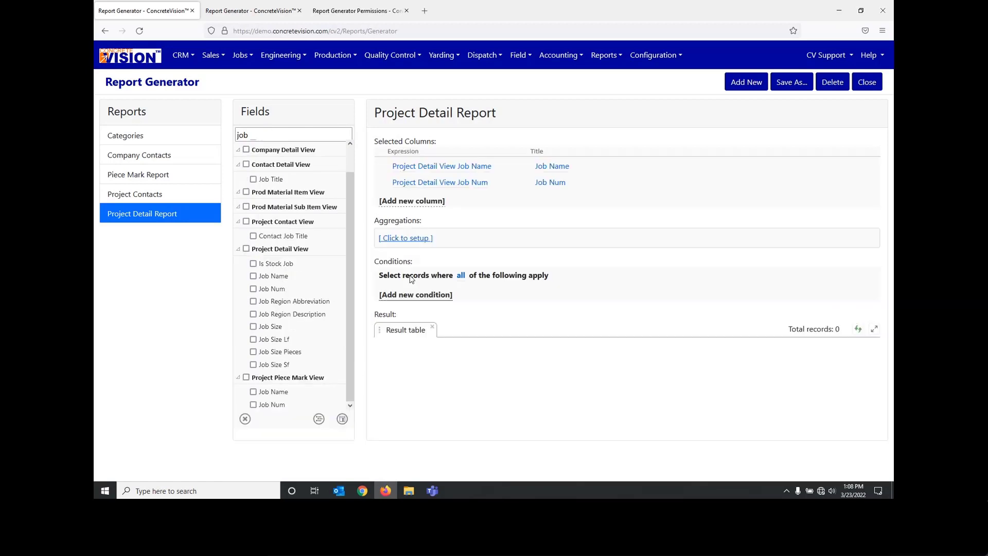
Step: Filter the fields by "status" instead and add Status Abbreviation from Project Detail View as a report column
{"action": "left_click", "coordinate": [262, 142]}
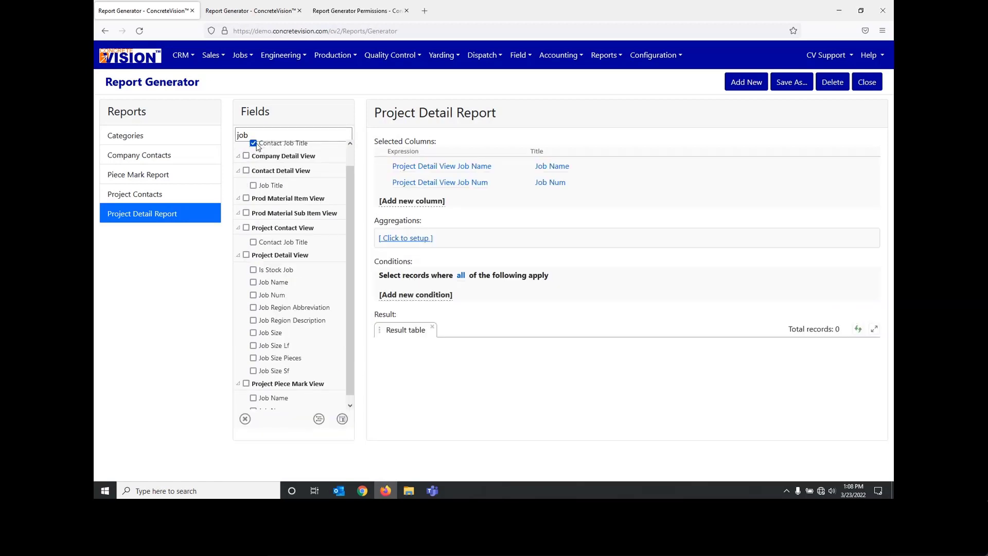
{"action": "left_click", "coordinate": [253, 143]}
{"action": "double_click", "coordinate": [252, 134]}
{"action": "key", "text": "BackSpace"}
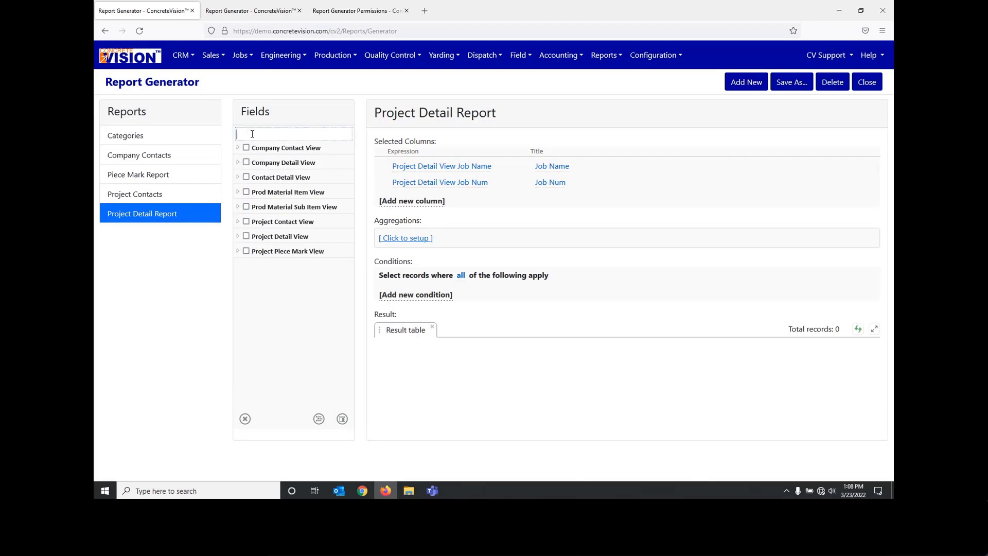
{"action": "left_click", "coordinate": [240, 237]}
{"action": "left_click", "coordinate": [274, 134]}
{"action": "type", "text": "sta"}
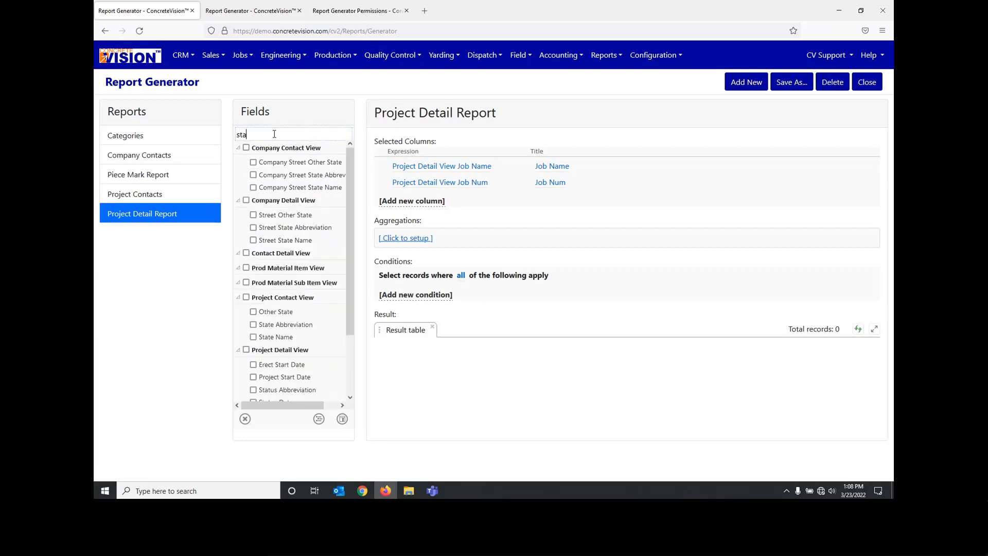
{"action": "type", "text": "tus"}
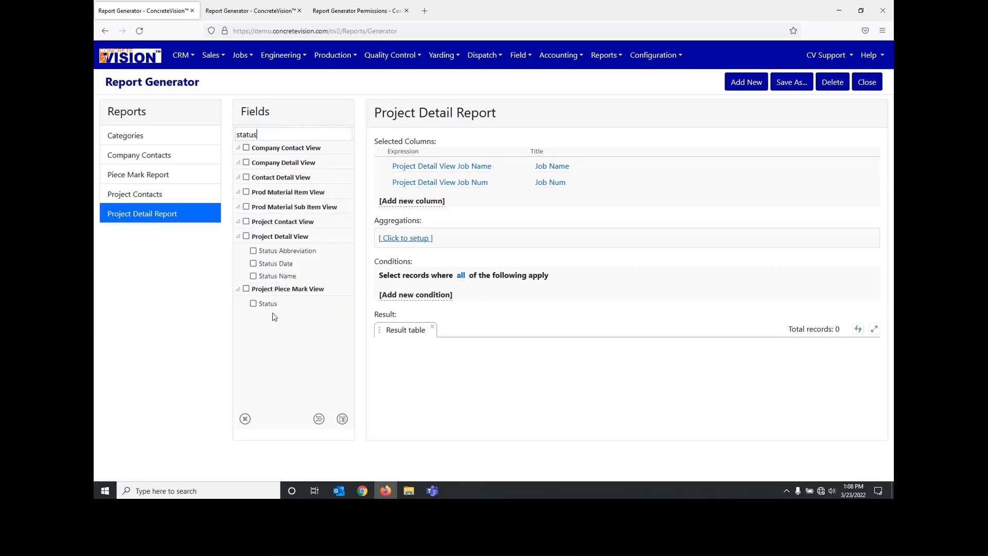
{"action": "left_click", "coordinate": [253, 250]}
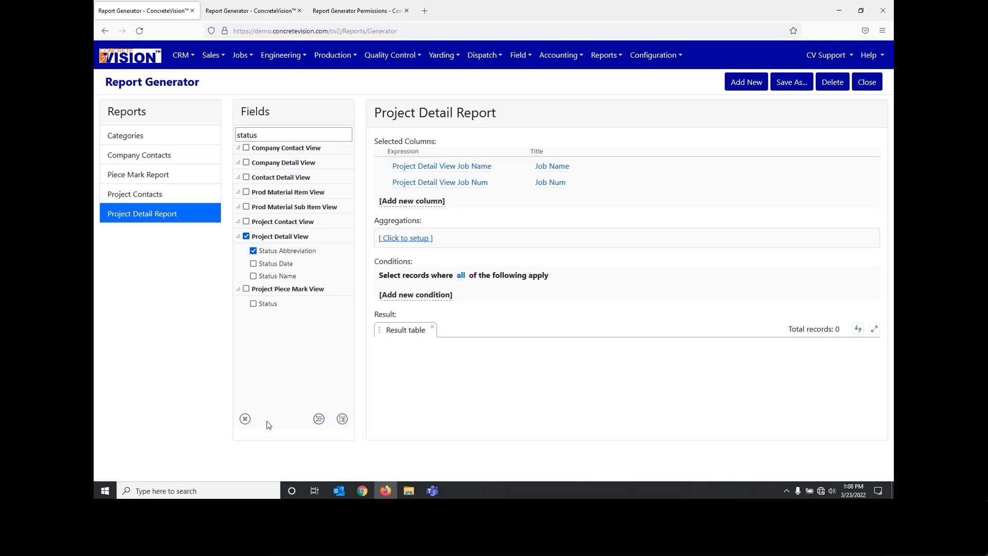
{"action": "left_click", "coordinate": [342, 419]}
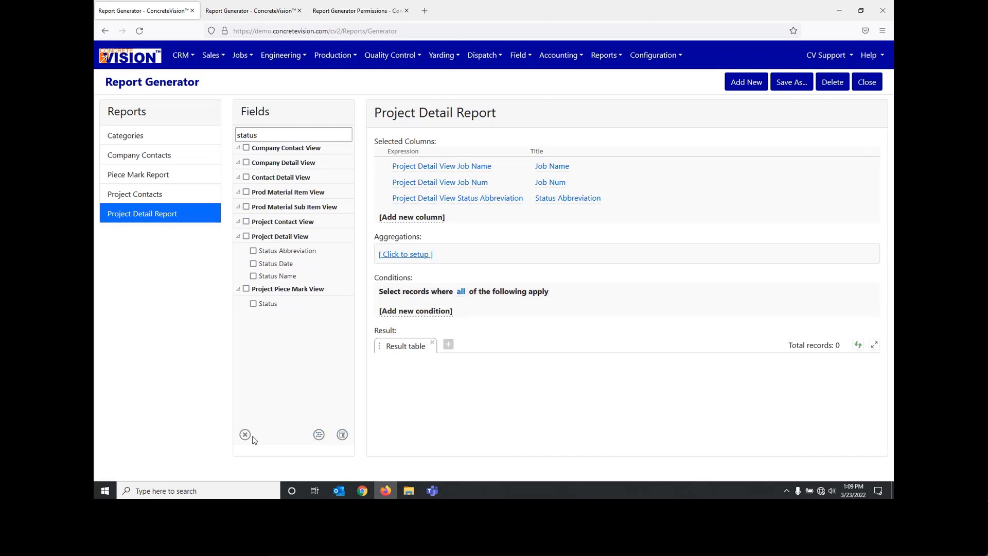
{"action": "left_click", "coordinate": [246, 236]}
{"action": "left_click", "coordinate": [245, 435]}
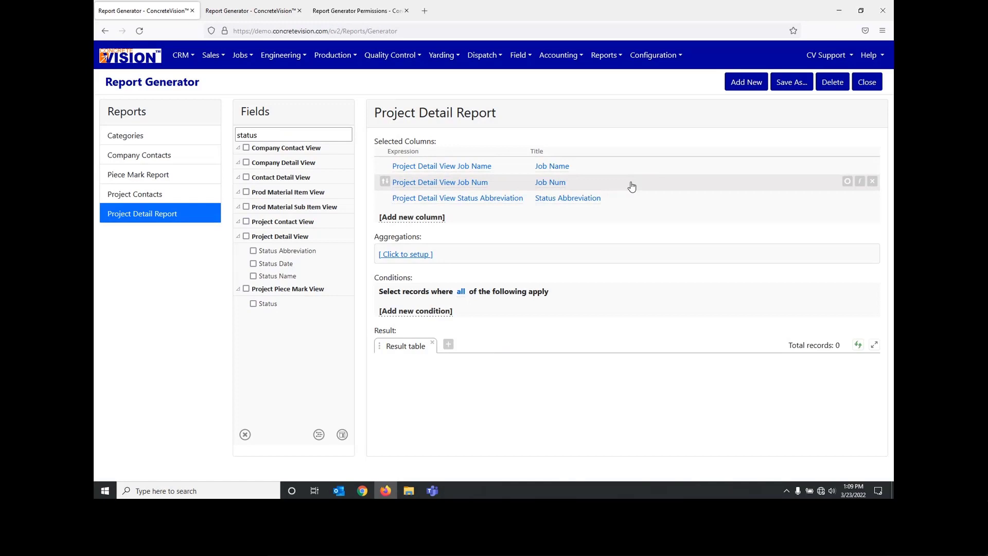
Step: Move the Job Num column above Job Name and retitle the Status Abbreviation column as Status
{"action": "left_click_drag", "start_coordinate": [631, 186], "coordinate": [635, 168]}
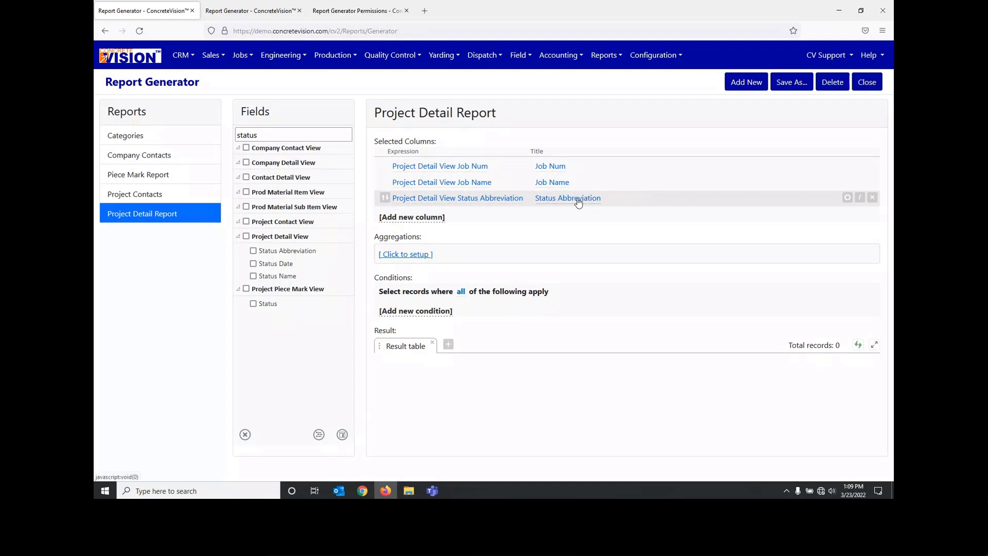
{"action": "left_click", "coordinate": [559, 201]}
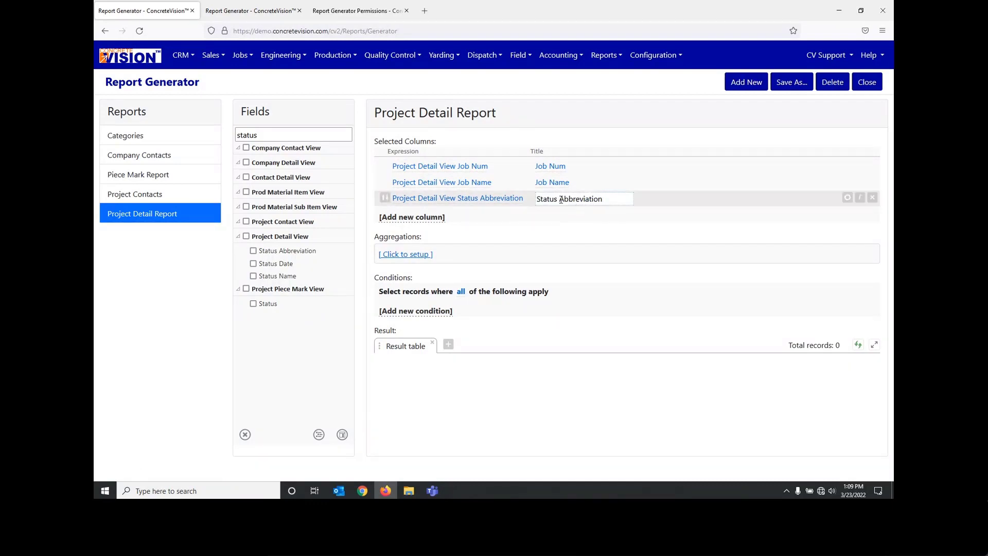
{"action": "key", "text": "shift+End"}
{"action": "key", "text": "BackSpace"}
{"action": "left_click", "coordinate": [663, 231]}
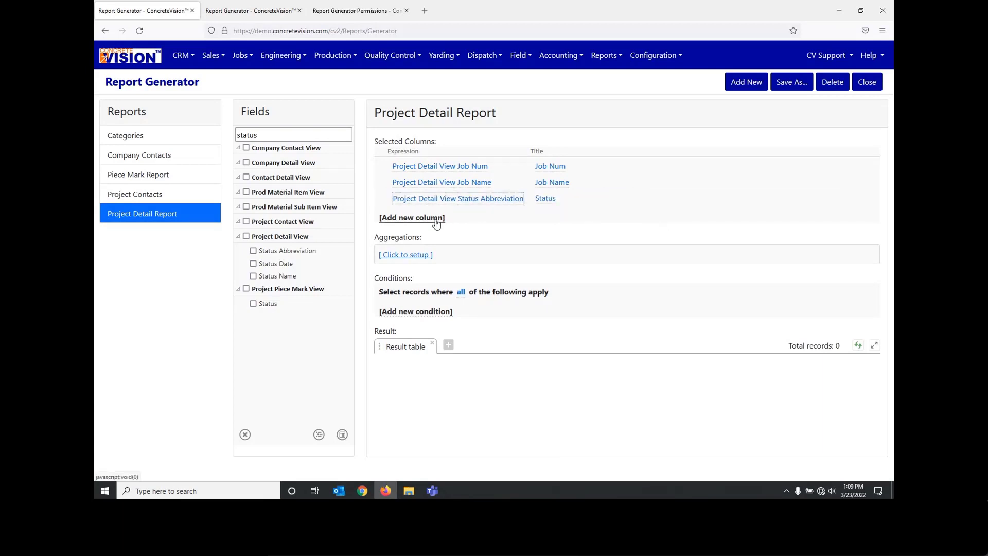
Step: Sort the report by the Job Name column in ascending order
{"action": "left_click", "coordinate": [389, 184]}
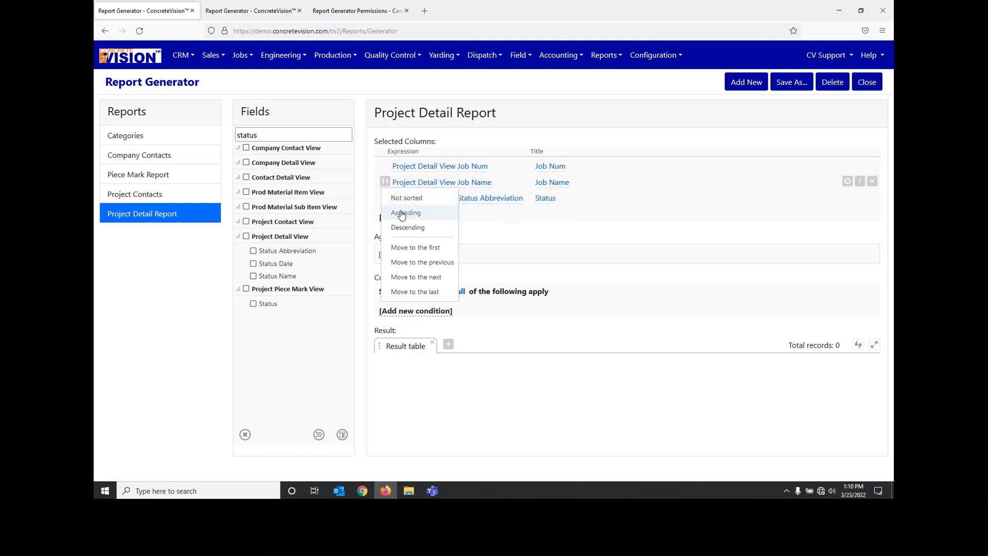
{"action": "left_click", "coordinate": [401, 213]}
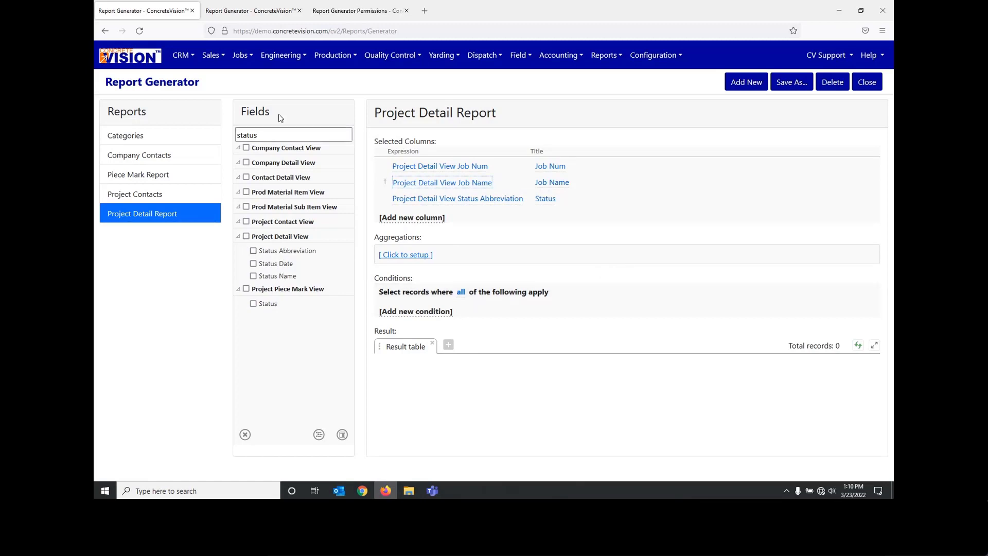
Step: Add a condition limiting Project Detail View Date Created to within last year, and refresh the result table
{"action": "left_click_drag", "start_coordinate": [275, 135], "coordinate": [206, 135]}
{"action": "key", "text": "BackSpace"}
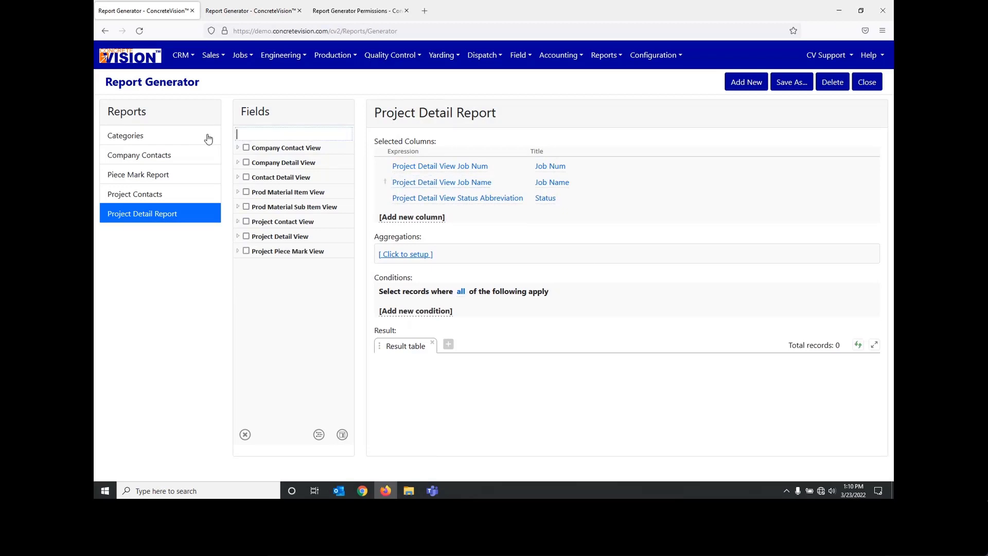
{"action": "left_click", "coordinate": [238, 236]}
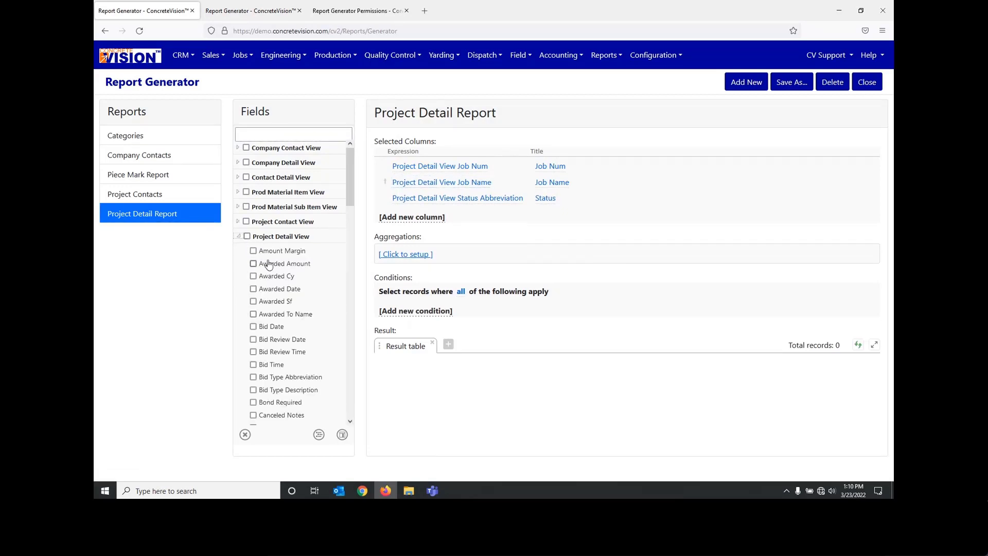
{"action": "scroll", "coordinate": [277, 283], "scroll_direction": "down", "scroll_amount": 2}
{"action": "scroll", "coordinate": [279, 282], "scroll_direction": "down", "scroll_amount": 3}
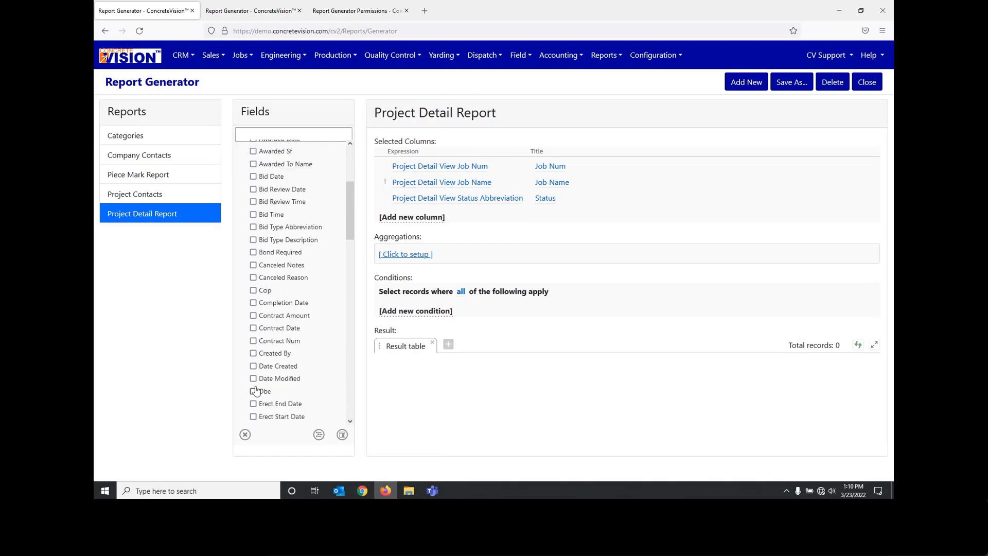
{"action": "left_click", "coordinate": [253, 366]}
{"action": "left_click", "coordinate": [319, 435]}
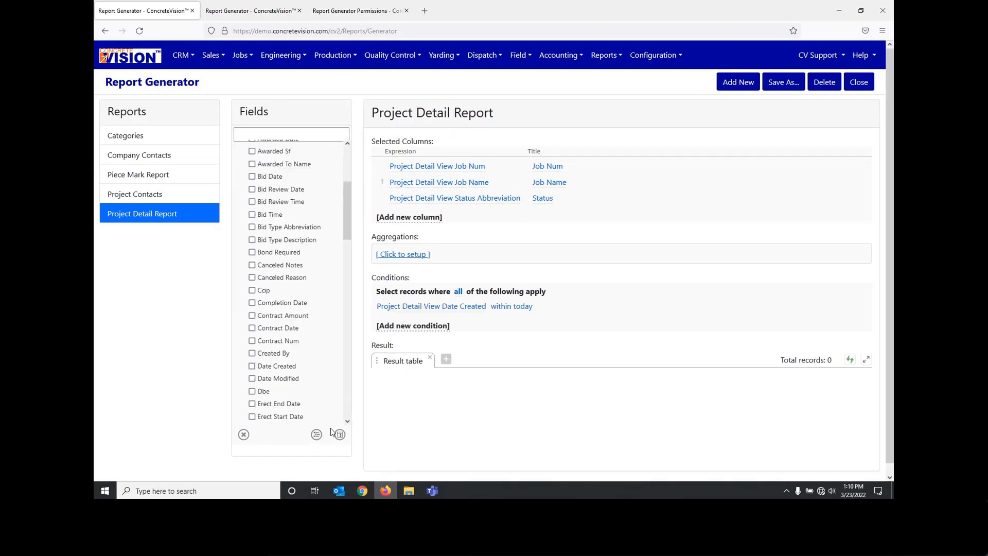
{"action": "left_click", "coordinate": [511, 306]}
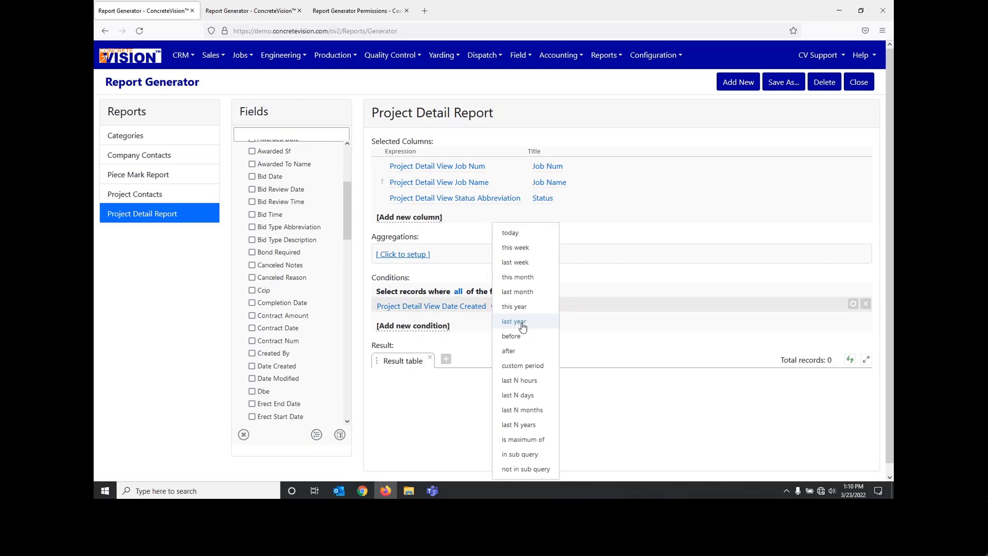
{"action": "left_click", "coordinate": [517, 322]}
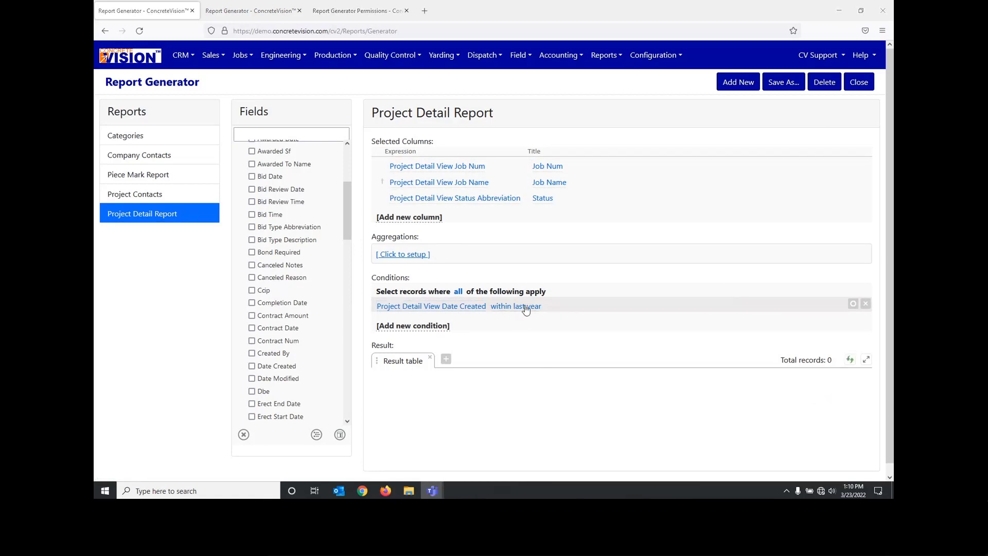
{"action": "left_click", "coordinate": [850, 359]}
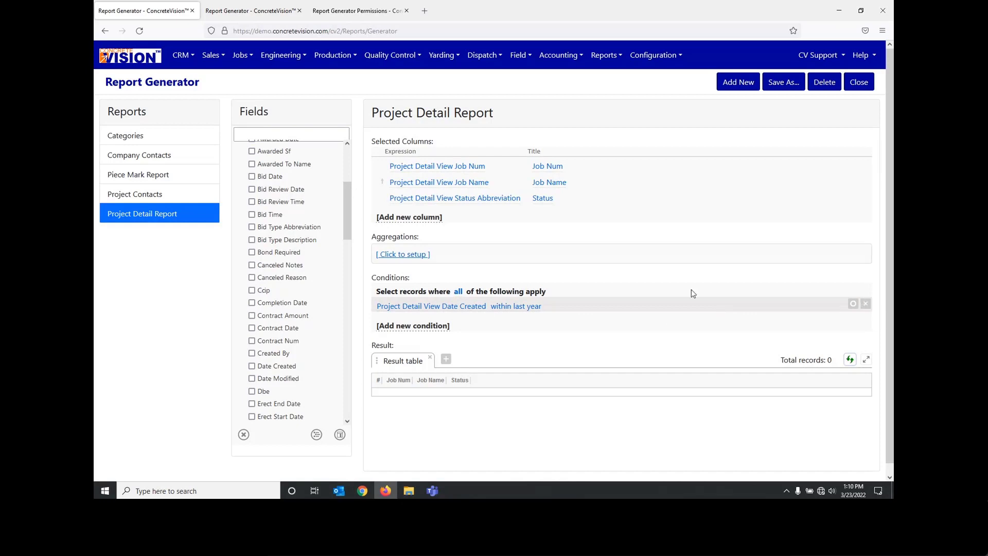
Step: Disable the Date Created condition without removing it and refresh the result table
{"action": "left_click", "coordinate": [866, 306]}
{"action": "left_click", "coordinate": [849, 359]}
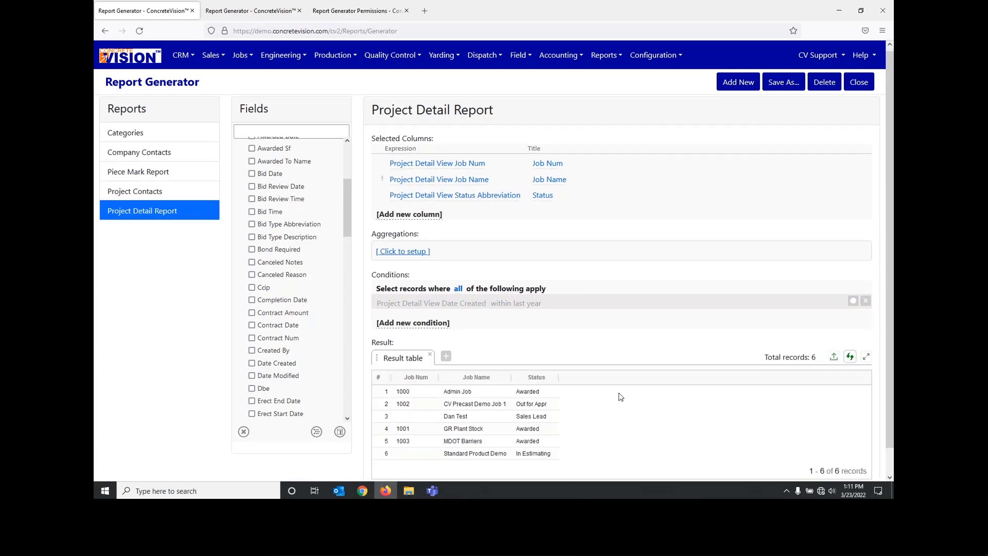
{"action": "scroll", "coordinate": [620, 396], "scroll_direction": "down", "scroll_amount": 1}
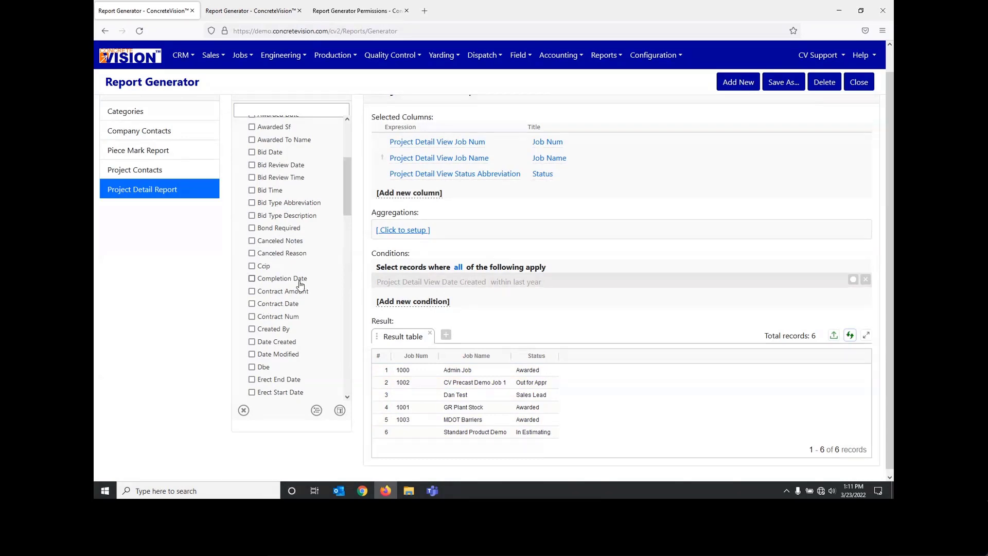
{"action": "scroll", "coordinate": [298, 278], "scroll_direction": "up", "scroll_amount": 3}
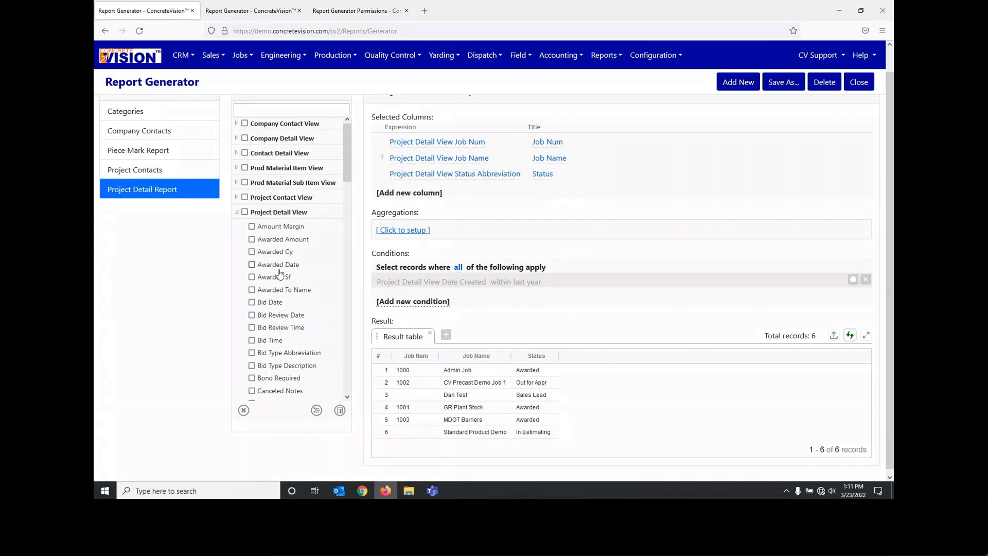
Step: Try to add the Project Piece Mark View Struct Cy field, found by filtering for "cy", as a report column and refresh the result table
{"action": "scroll", "coordinate": [283, 280], "scroll_direction": "down", "scroll_amount": 2}
{"action": "scroll", "coordinate": [285, 293], "scroll_direction": "down", "scroll_amount": 3}
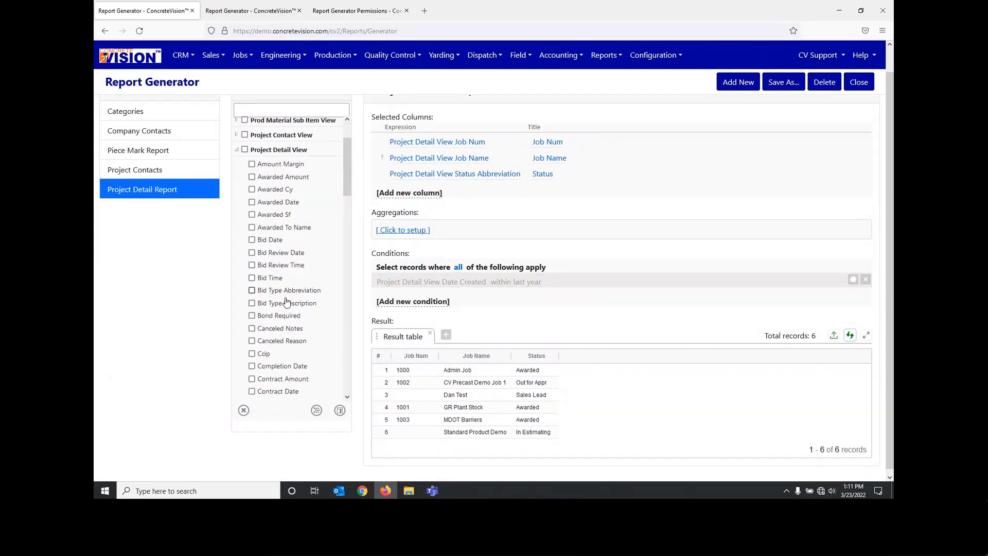
{"action": "scroll", "coordinate": [301, 116], "scroll_direction": "up", "scroll_amount": 2}
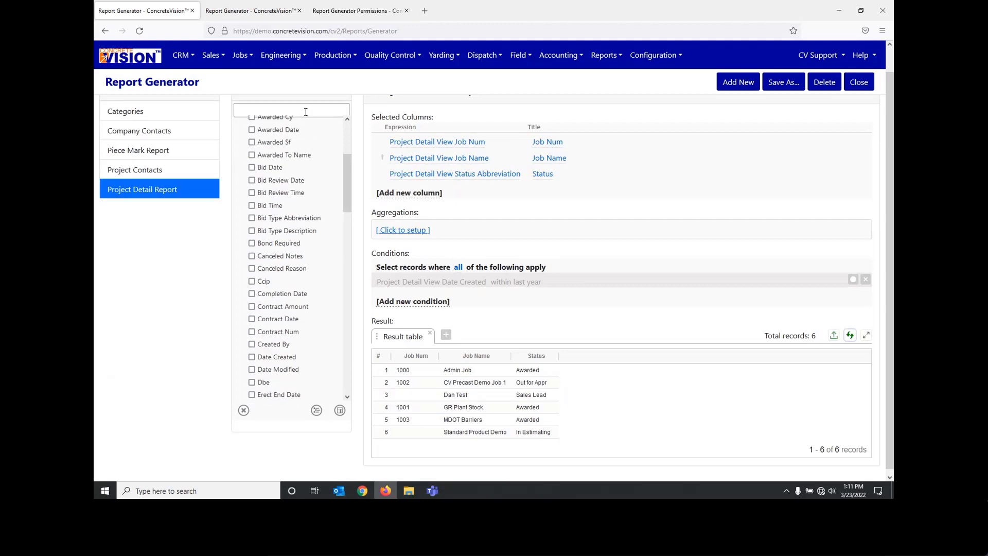
{"action": "left_click", "coordinate": [291, 133]}
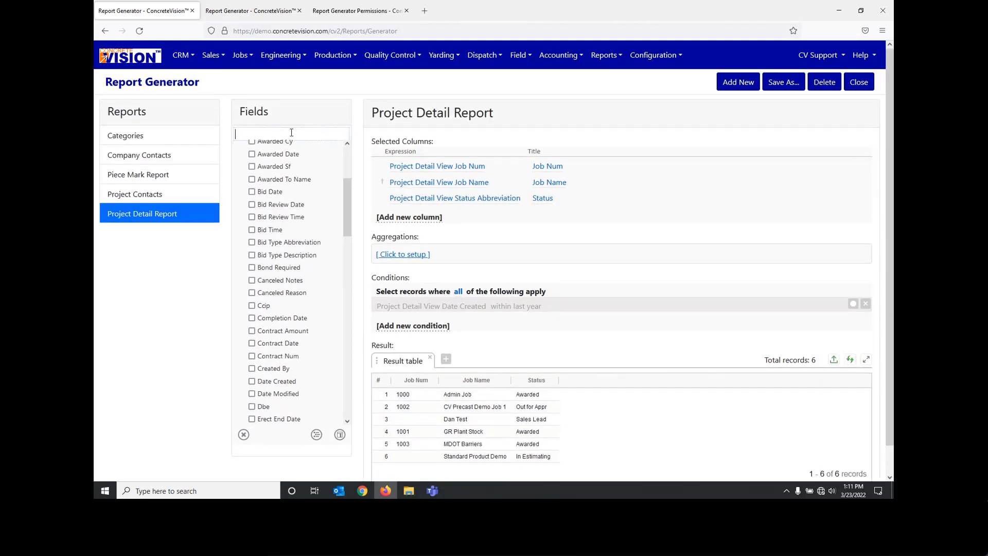
{"action": "type", "text": "cy"}
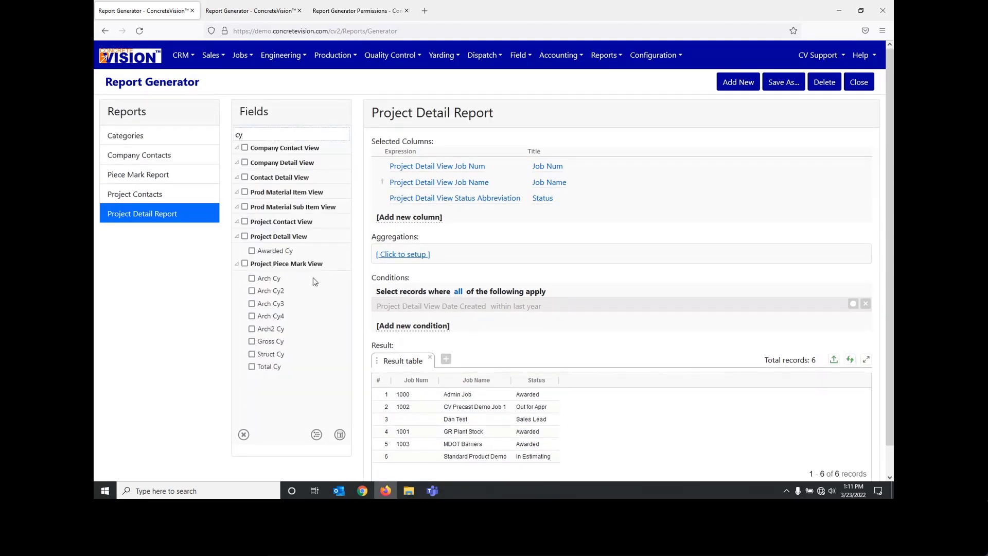
{"action": "left_click", "coordinate": [252, 354]}
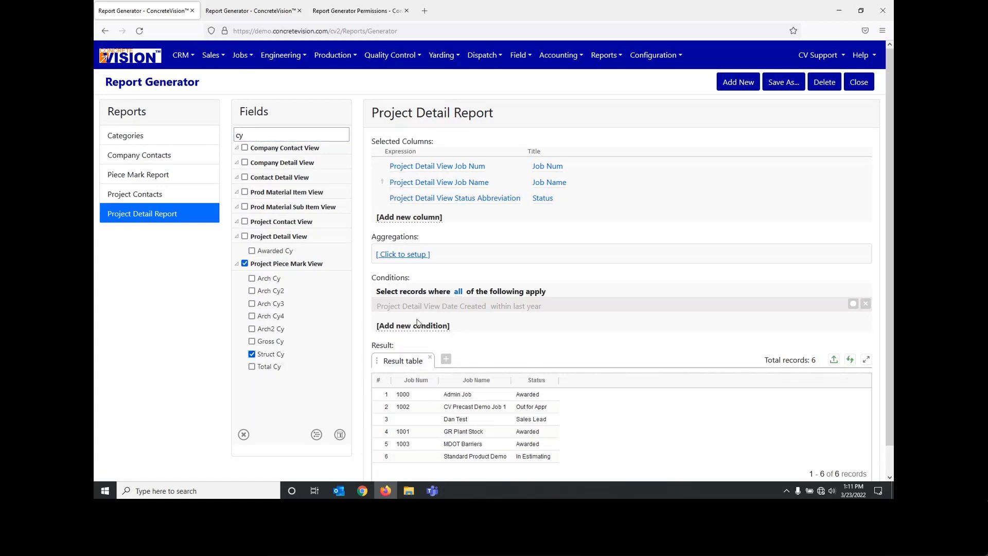
{"action": "left_click", "coordinate": [340, 435]}
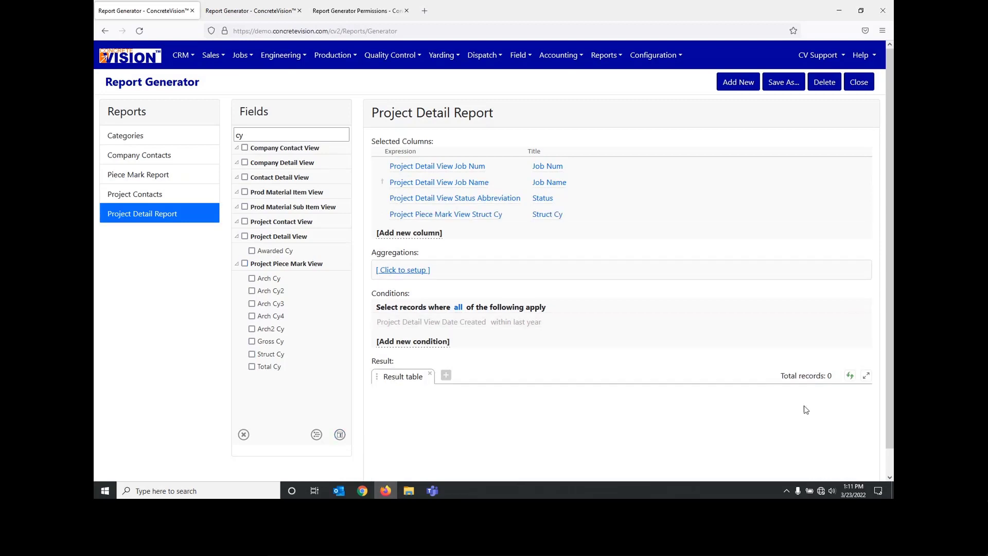
{"action": "left_click", "coordinate": [850, 376]}
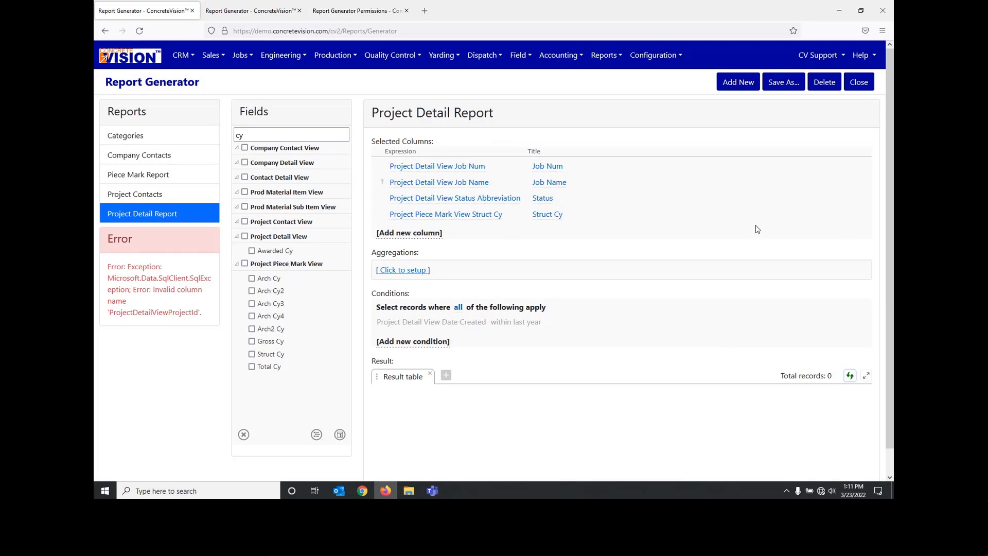
Step: Remove the Struct Cy column from the Project Detail Report and refresh the result table
{"action": "left_click", "coordinate": [864, 214]}
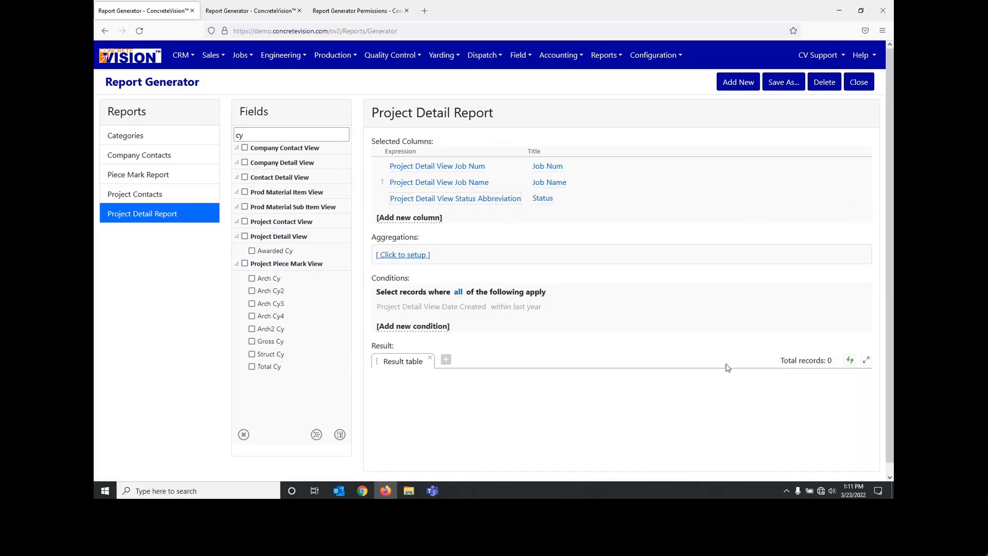
{"action": "left_click", "coordinate": [849, 359]}
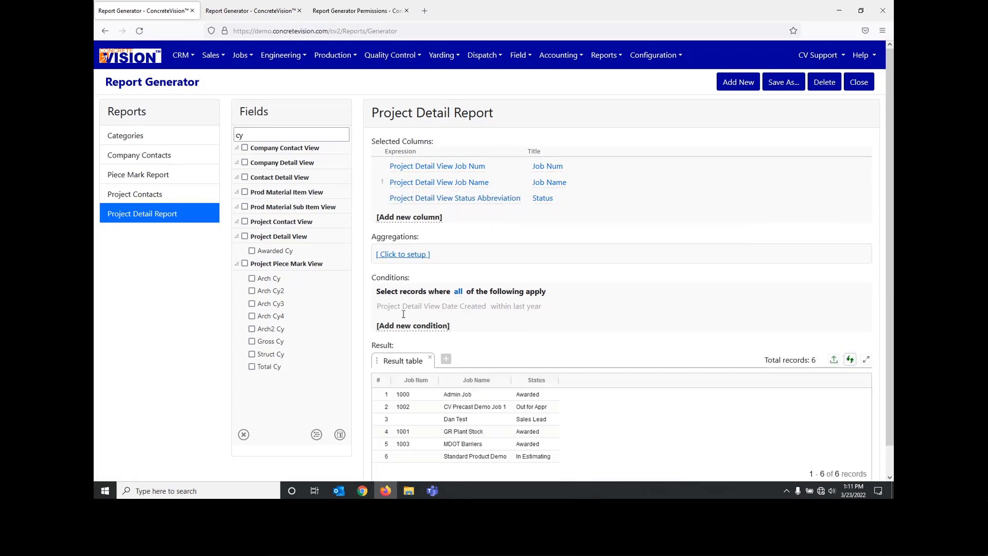
{"action": "scroll", "coordinate": [614, 424], "scroll_direction": "down", "scroll_amount": 1}
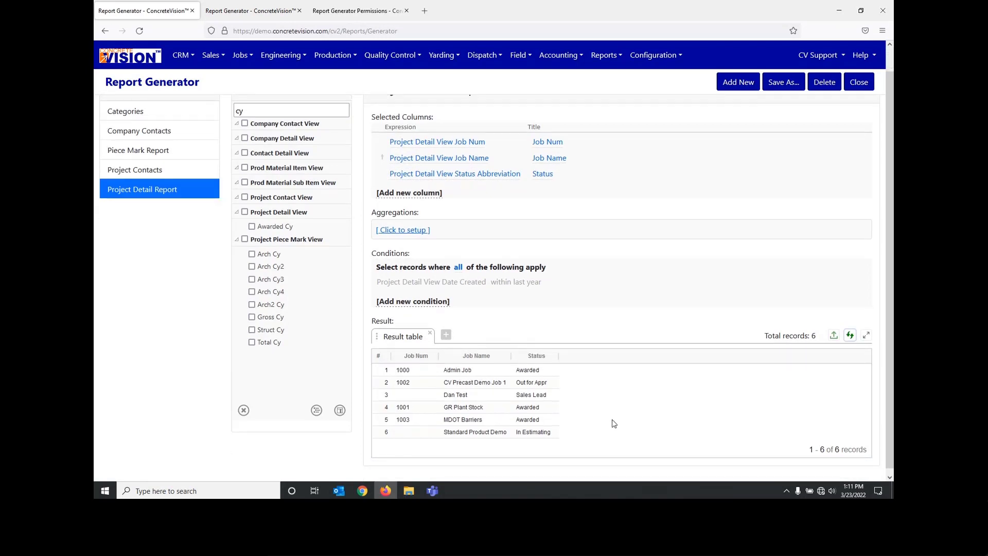
{"action": "scroll", "coordinate": [614, 424], "scroll_direction": "up", "scroll_amount": 1}
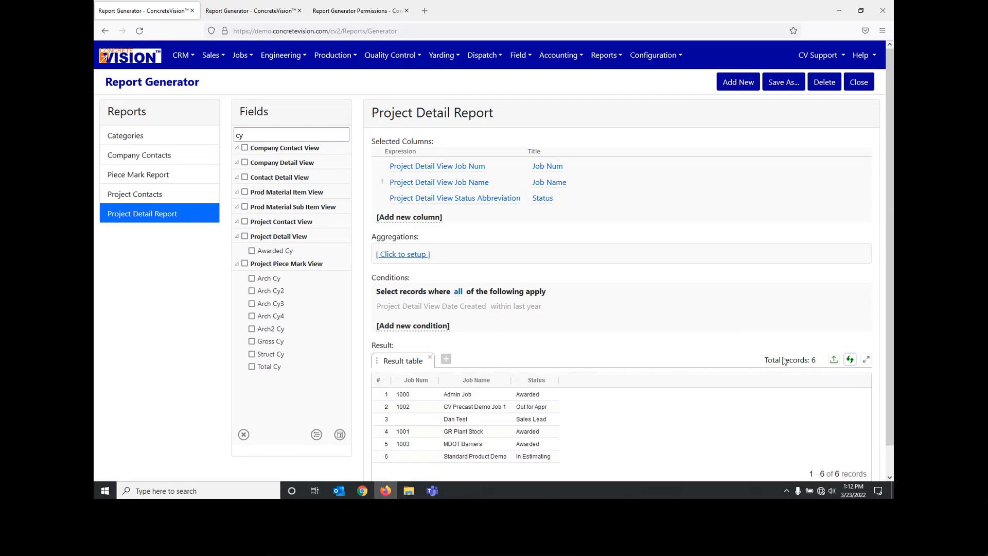
Step: Review the available export formats for the report result, and close the export options without exporting
{"action": "left_click", "coordinate": [833, 360]}
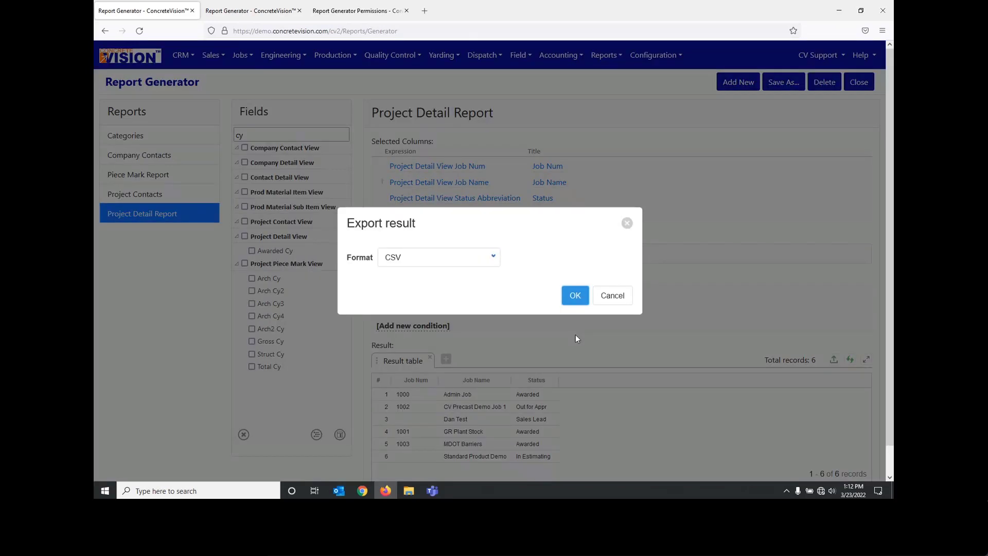
{"action": "left_click", "coordinate": [491, 264]}
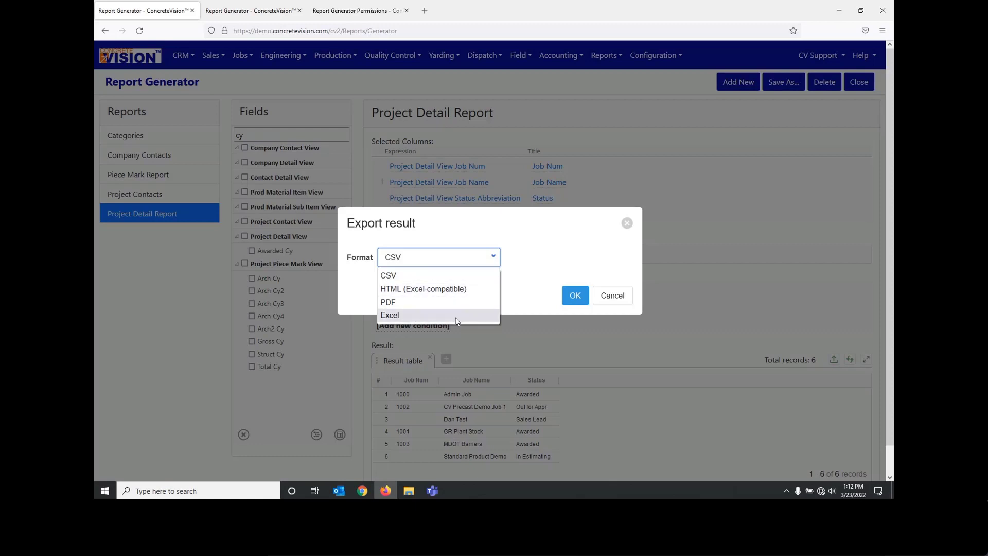
{"action": "left_click", "coordinate": [532, 291]}
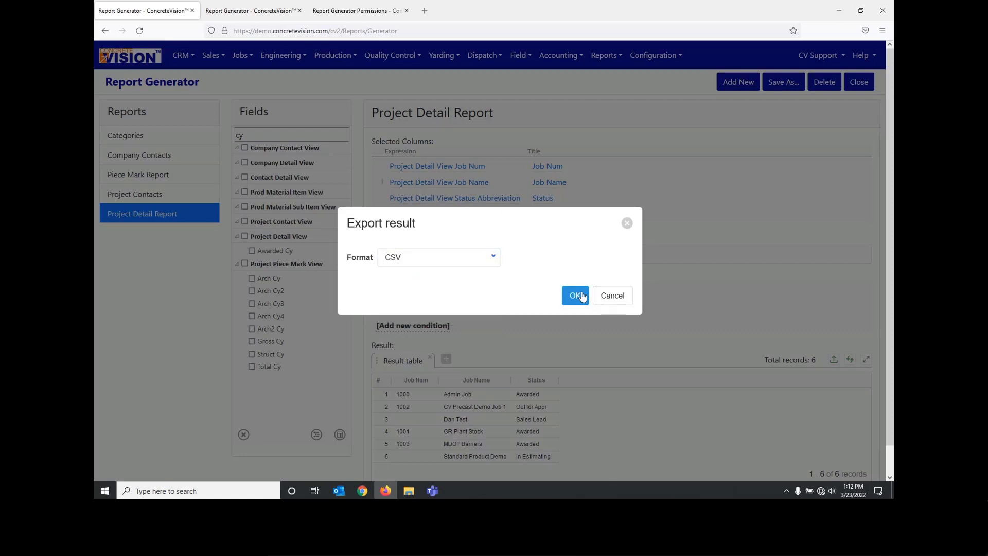
{"action": "left_click", "coordinate": [627, 225]}
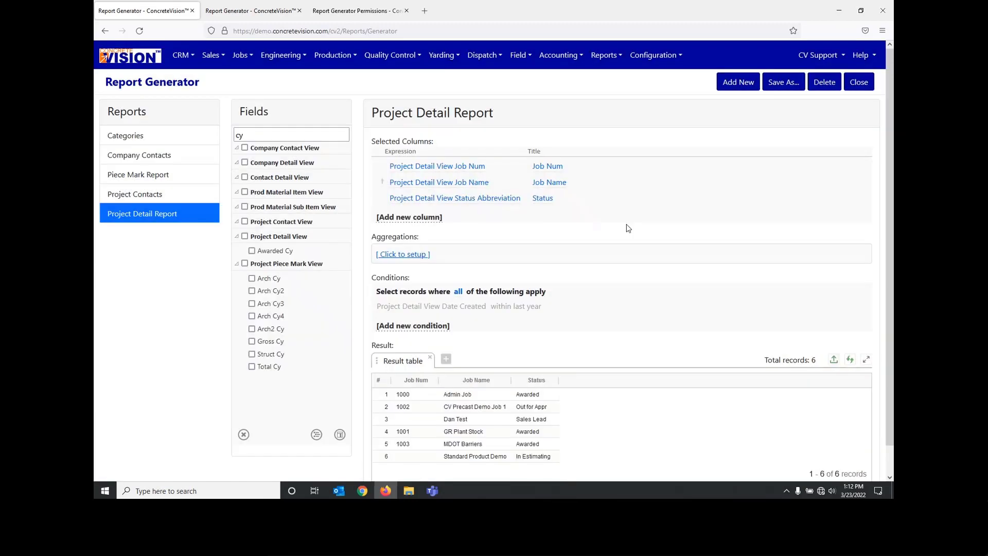
{"action": "scroll", "coordinate": [493, 363], "scroll_direction": "down", "scroll_amount": 1}
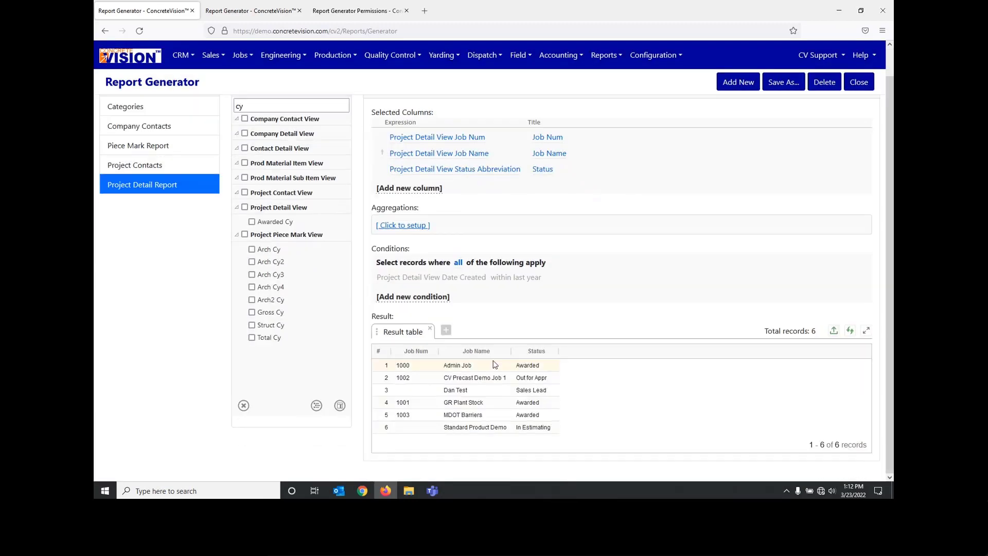
{"action": "scroll", "coordinate": [306, 218], "scroll_direction": "up", "scroll_amount": 1}
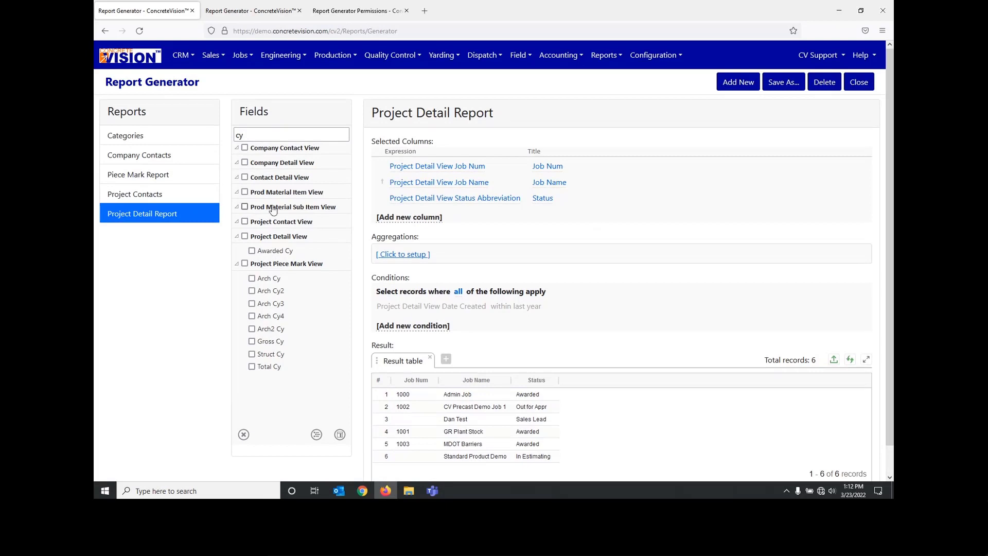
Step: Open the Categories report and remove the Sum function from its Project Piece Mark View Struct Cy column
{"action": "left_click", "coordinate": [125, 138]}
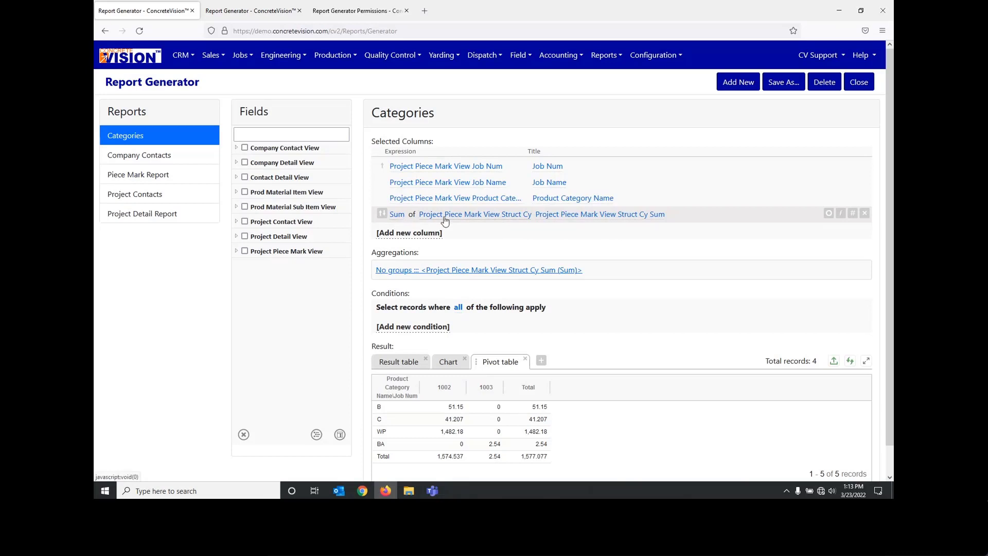
{"action": "left_click", "coordinate": [841, 216]}
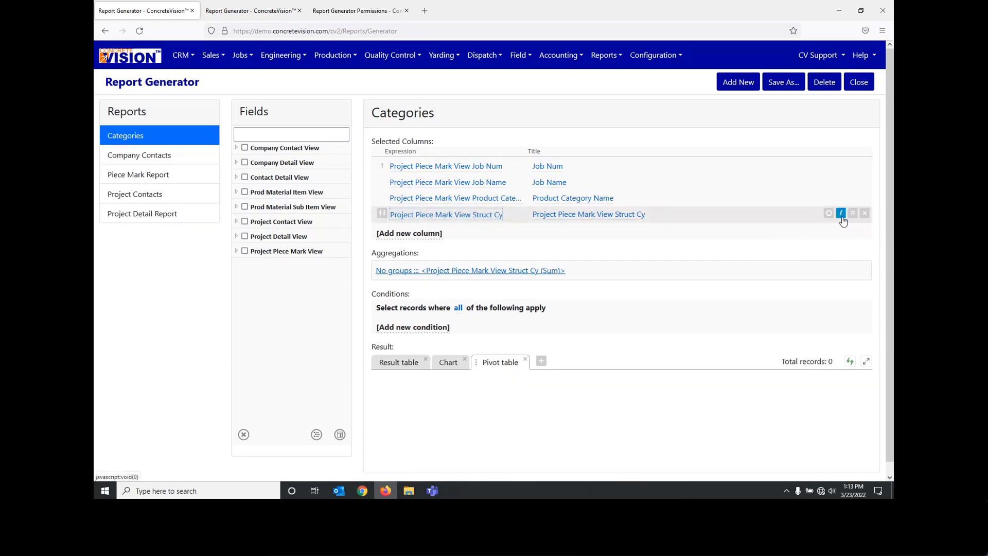
Step: Apply the Sum function to the Project Piece Mark View Struct Cy column and refresh the Result table view
{"action": "left_click", "coordinate": [841, 215]}
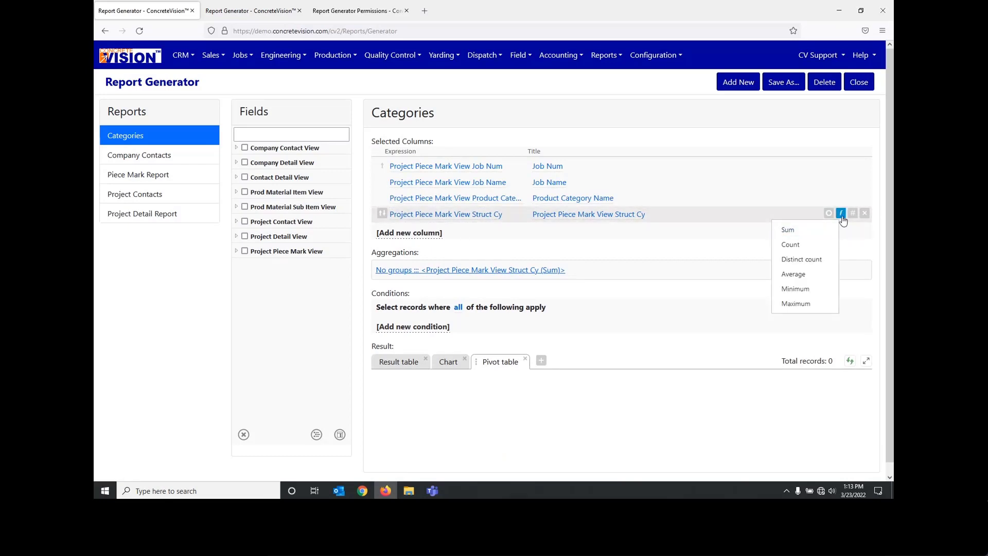
{"action": "left_click_drag", "start_coordinate": [812, 236], "coordinate": [818, 279]}
{"action": "left_click", "coordinate": [810, 232]}
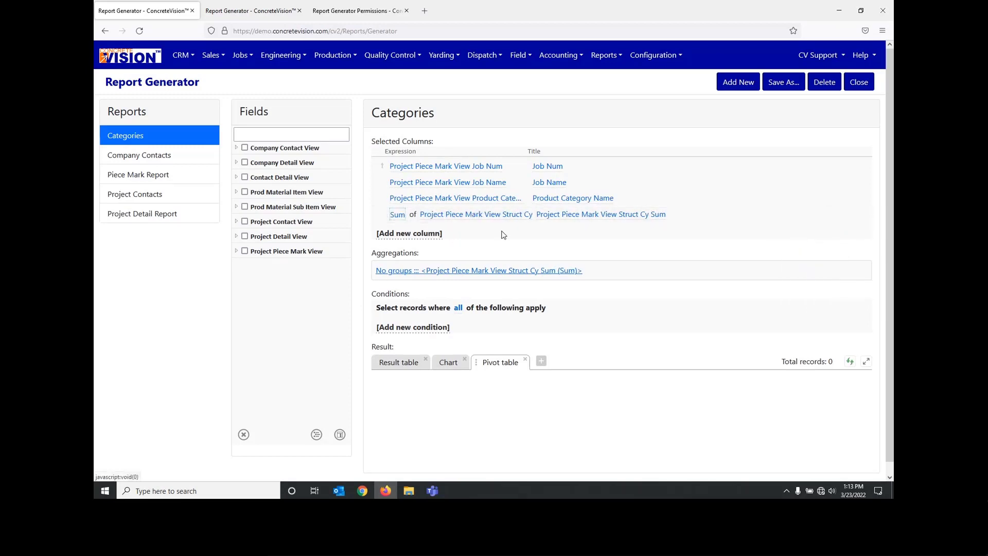
{"action": "left_click", "coordinate": [399, 363]}
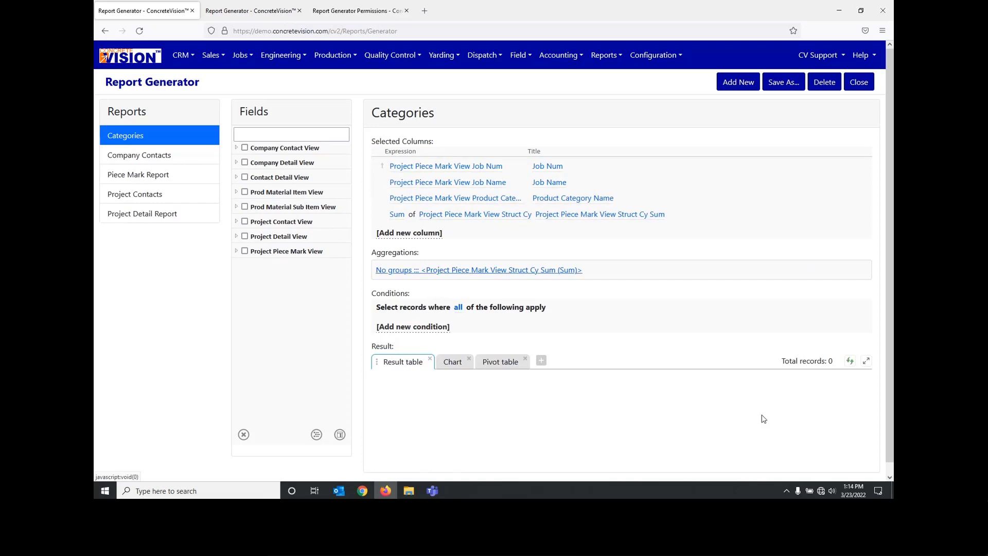
{"action": "left_click", "coordinate": [851, 363]}
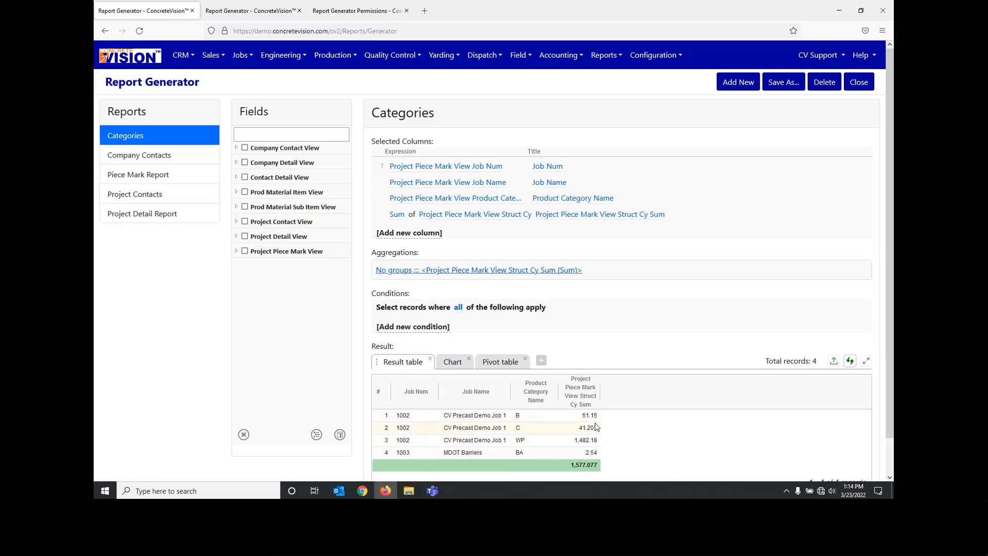
Step: Look at the Categories report's aggregation settings, cancel without changes, and highlight the grand total of the Struct Cy sum
{"action": "left_click", "coordinate": [456, 269]}
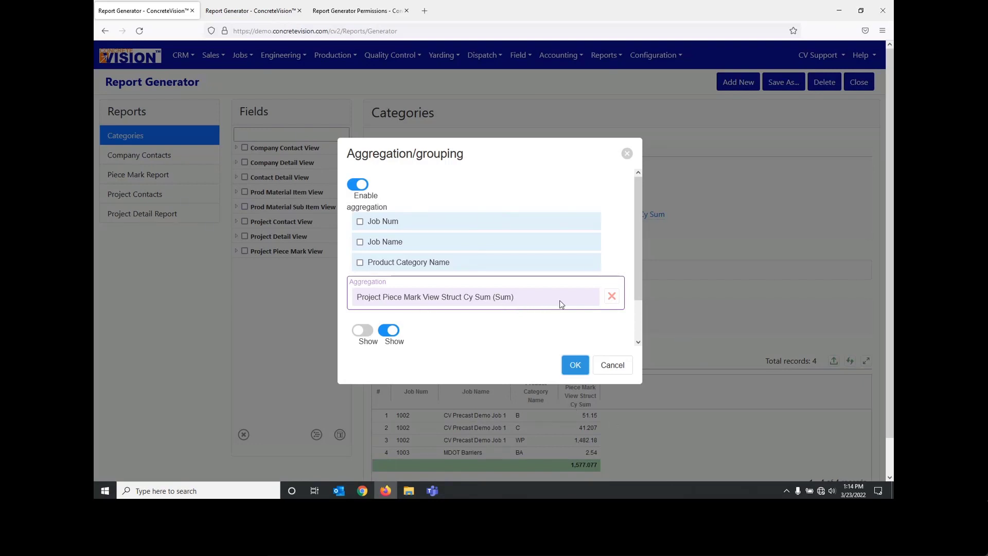
{"action": "left_click", "coordinate": [612, 364]}
{"action": "left_click_drag", "start_coordinate": [568, 467], "coordinate": [606, 468]}
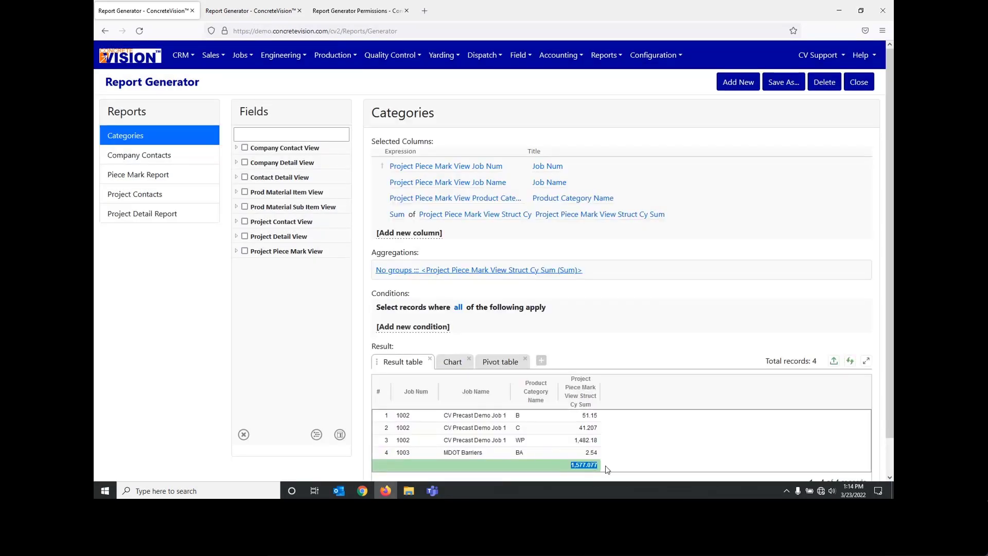
{"action": "left_click", "coordinate": [615, 463]}
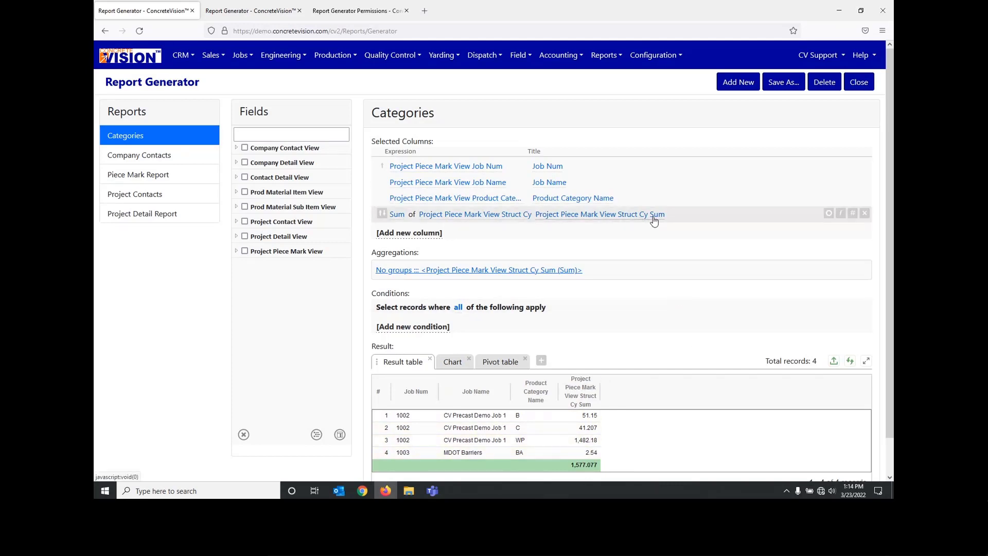
Step: Examine the record count and grand totals options in the aggregation settings, and cancel without changes
{"action": "left_click", "coordinate": [527, 273]}
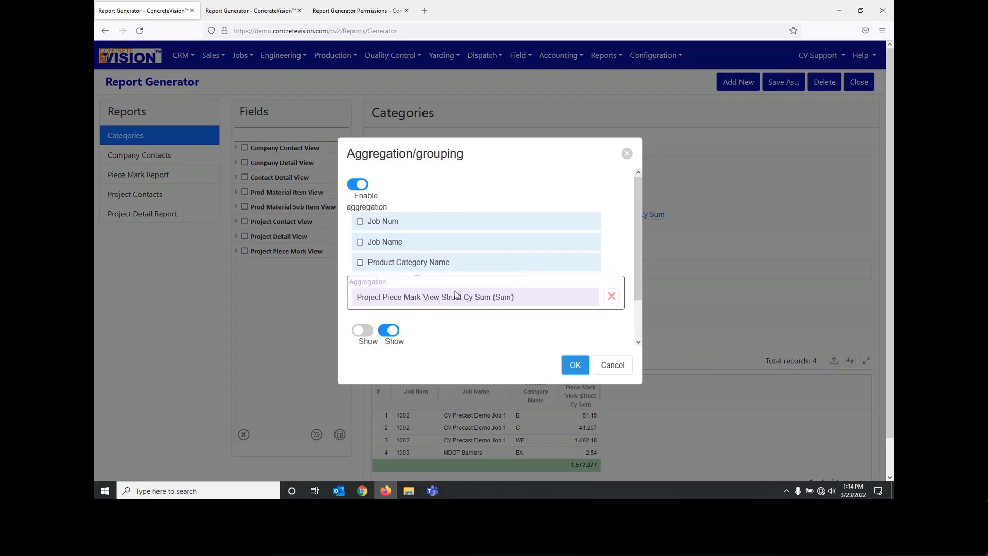
{"action": "scroll", "coordinate": [550, 309], "scroll_direction": "down", "scroll_amount": 2}
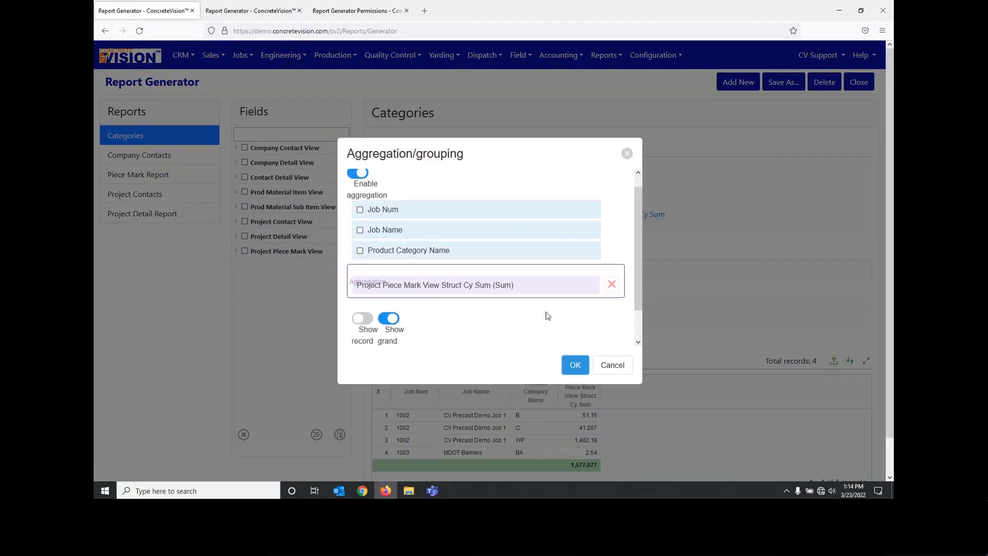
{"action": "scroll", "coordinate": [547, 316], "scroll_direction": "up", "scroll_amount": 2}
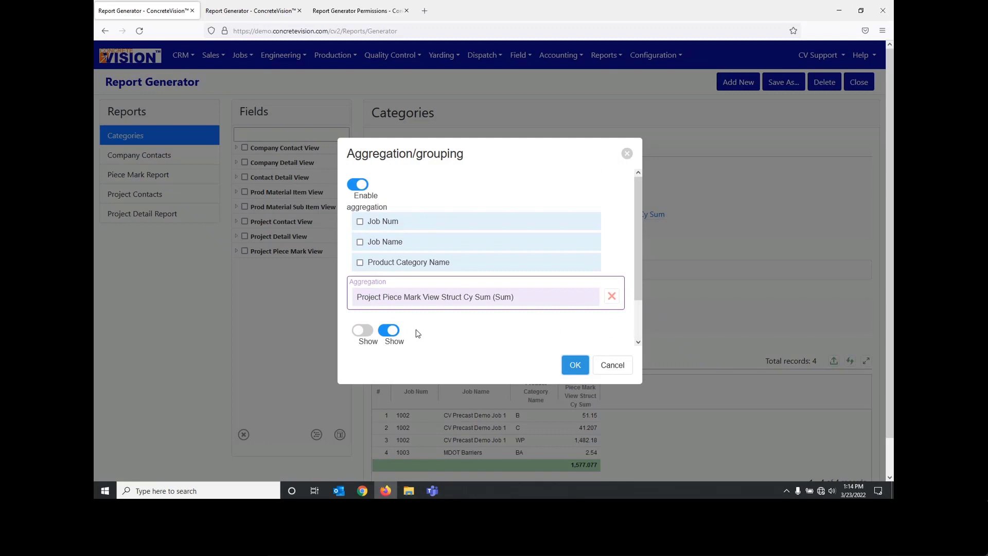
{"action": "scroll", "coordinate": [463, 303], "scroll_direction": "down", "scroll_amount": 2}
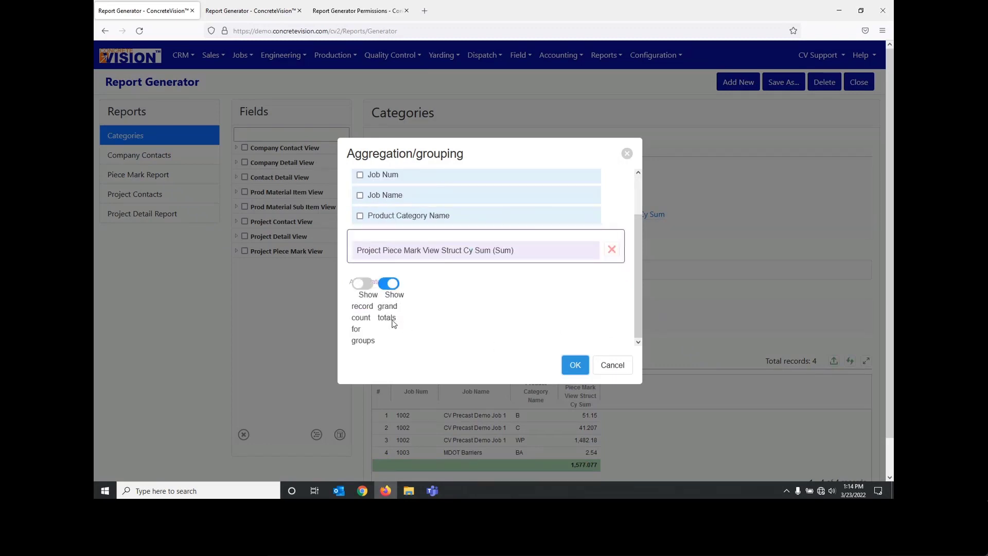
{"action": "left_click", "coordinate": [618, 367]}
{"action": "left_click", "coordinate": [618, 367]}
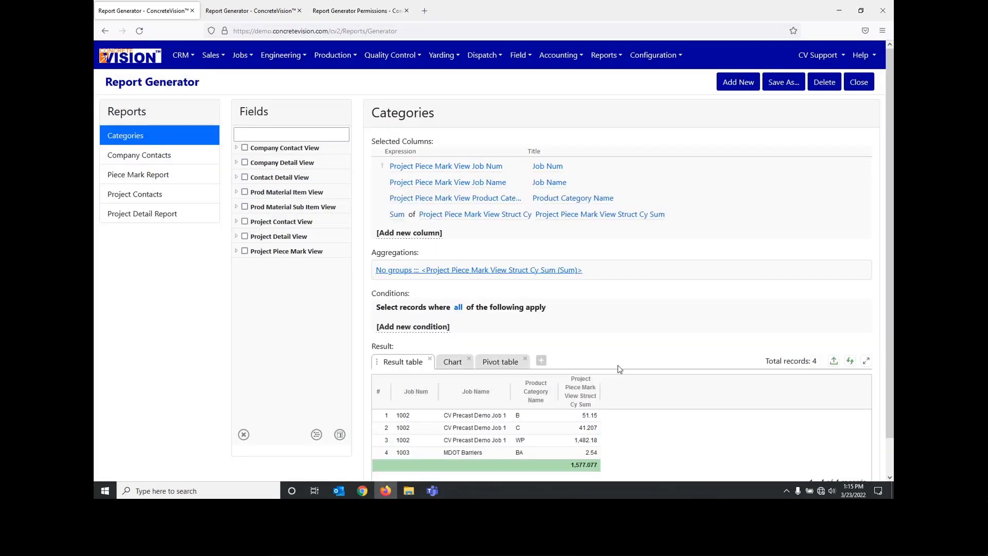
Step: Compare the Categories report's pie chart with its result table, ending on the chart view
{"action": "scroll", "coordinate": [561, 327], "scroll_direction": "down", "scroll_amount": 1}
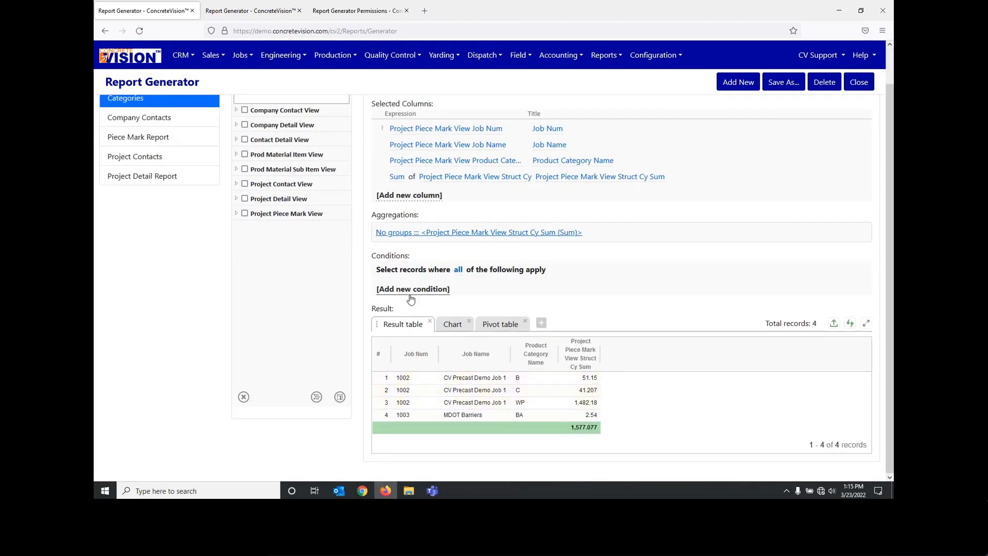
{"action": "left_click", "coordinate": [465, 327]}
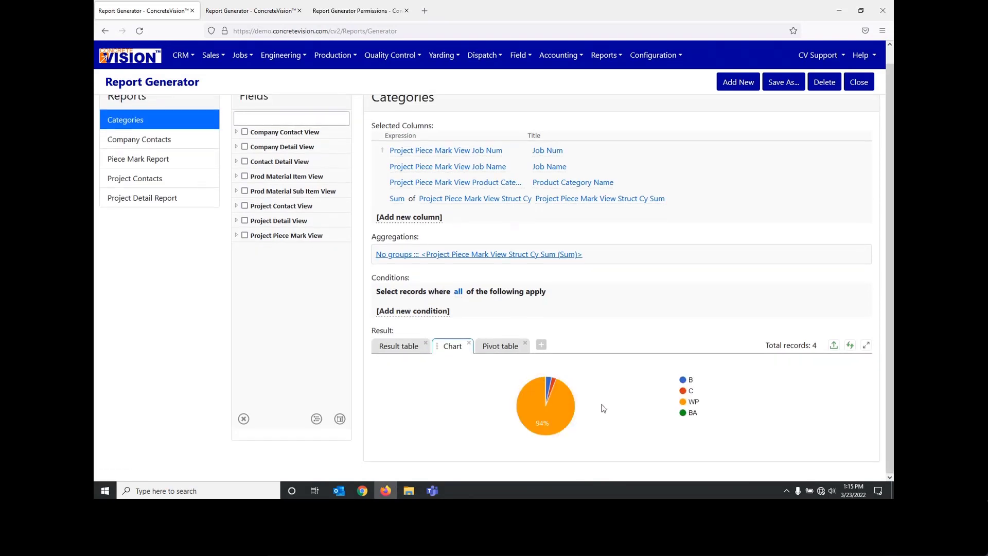
{"action": "mouse_move", "coordinate": [570, 421]}
{"action": "left_click", "coordinate": [406, 346]}
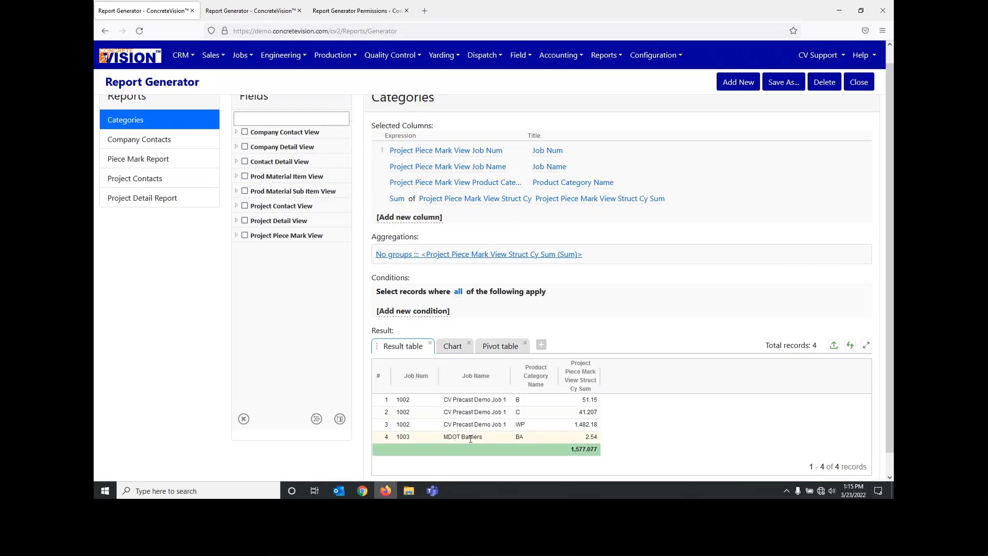
{"action": "left_click", "coordinate": [453, 346]}
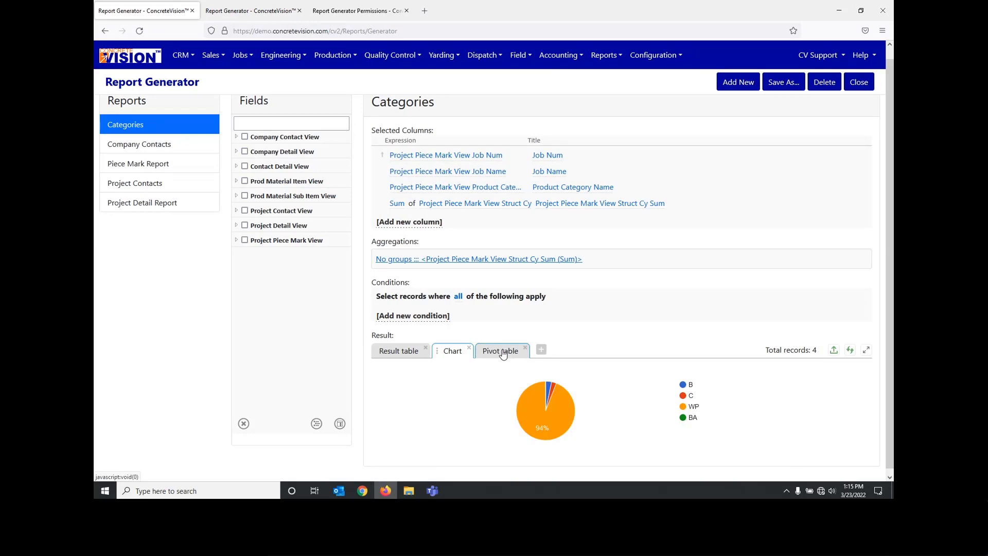
Step: Compare the Categories report's result table with its pivot table, and look at the precision options for the Struct Cy Sum column
{"action": "left_click", "coordinate": [389, 352]}
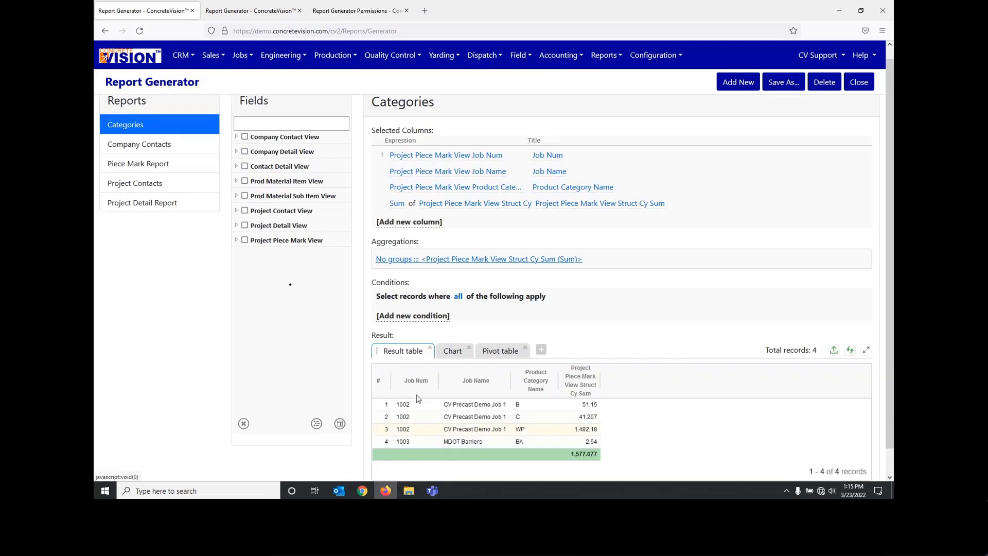
{"action": "left_click", "coordinate": [503, 354]}
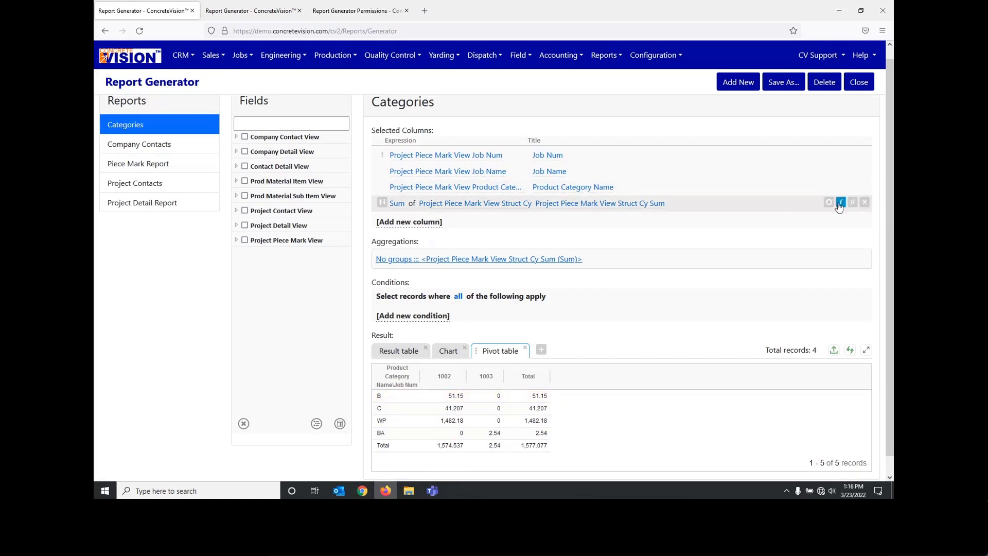
{"action": "left_click", "coordinate": [851, 202]}
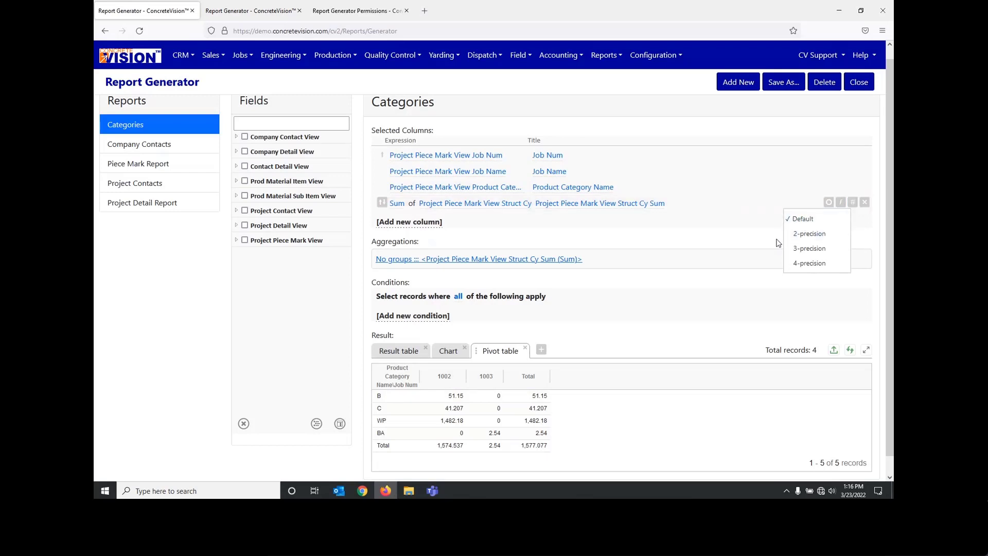
{"action": "left_click", "coordinate": [752, 228]}
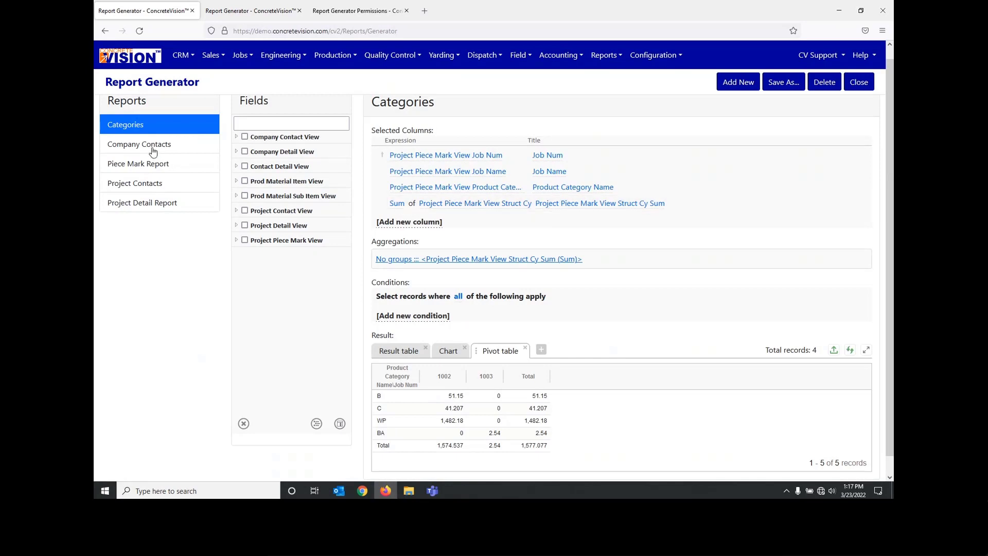
Step: Open the Company Contacts report and look over its selected columns
{"action": "left_click", "coordinate": [138, 153]}
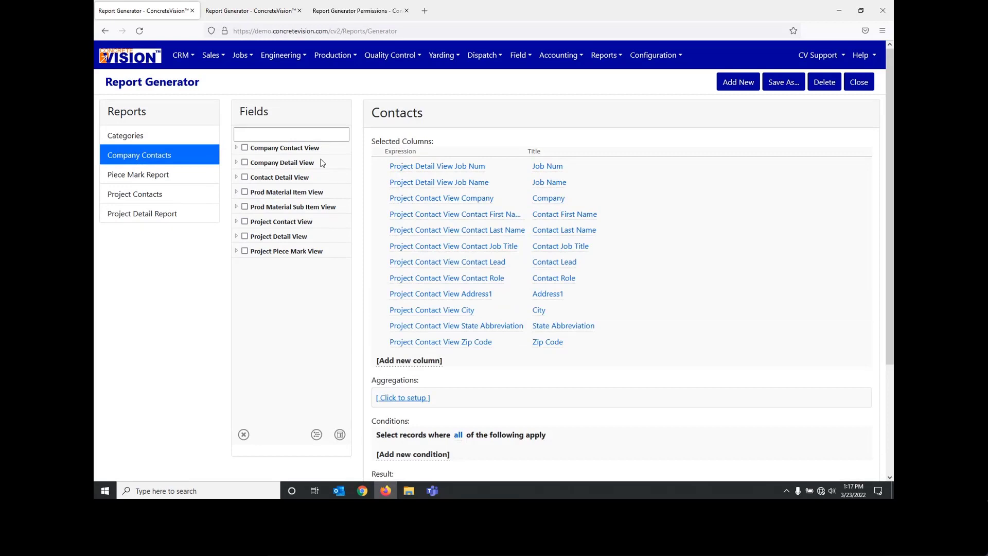
{"action": "scroll", "coordinate": [320, 163], "scroll_direction": "down", "scroll_amount": 3}
{"action": "scroll", "coordinate": [333, 278], "scroll_direction": "up", "scroll_amount": 3}
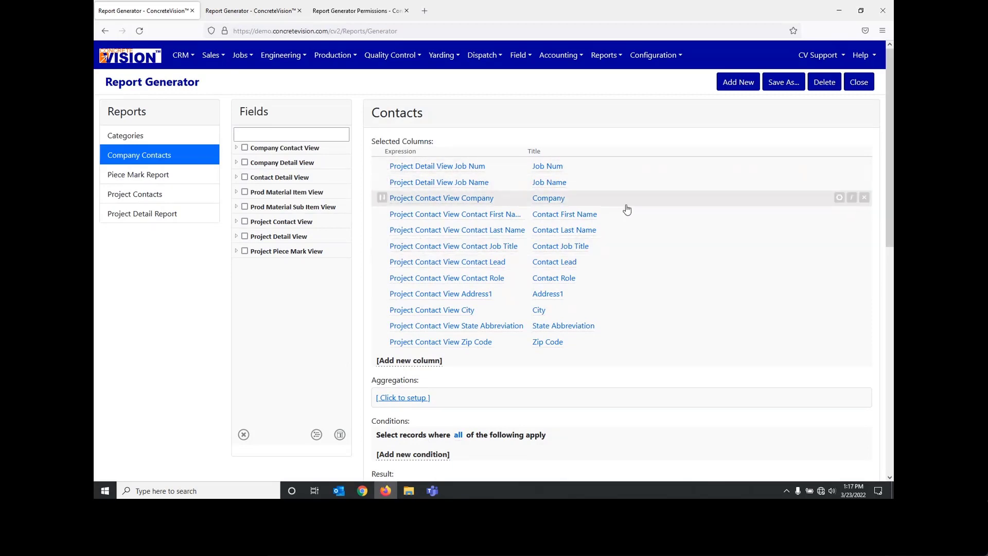
{"action": "scroll", "coordinate": [649, 278], "scroll_direction": "down", "scroll_amount": 3}
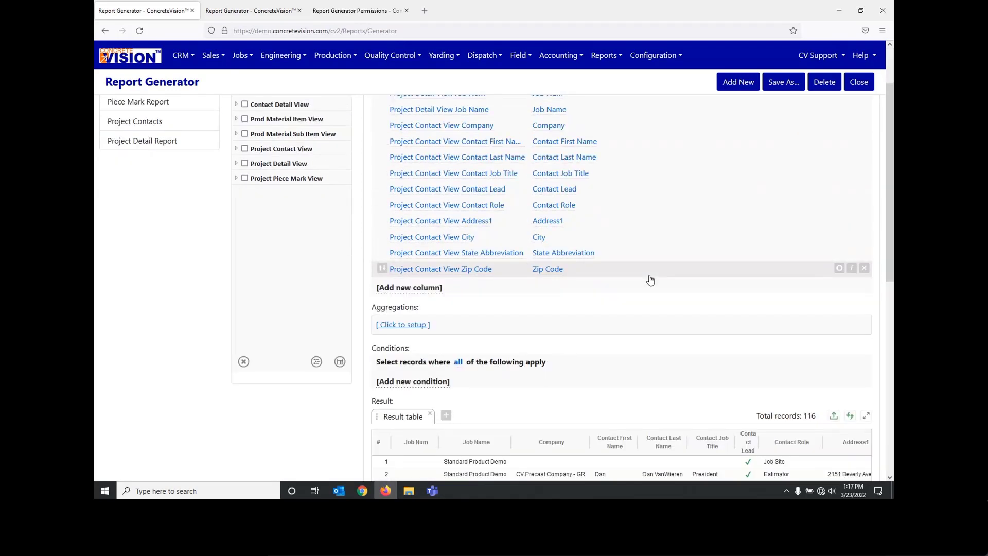
{"action": "scroll", "coordinate": [667, 308], "scroll_direction": "down", "scroll_amount": 2}
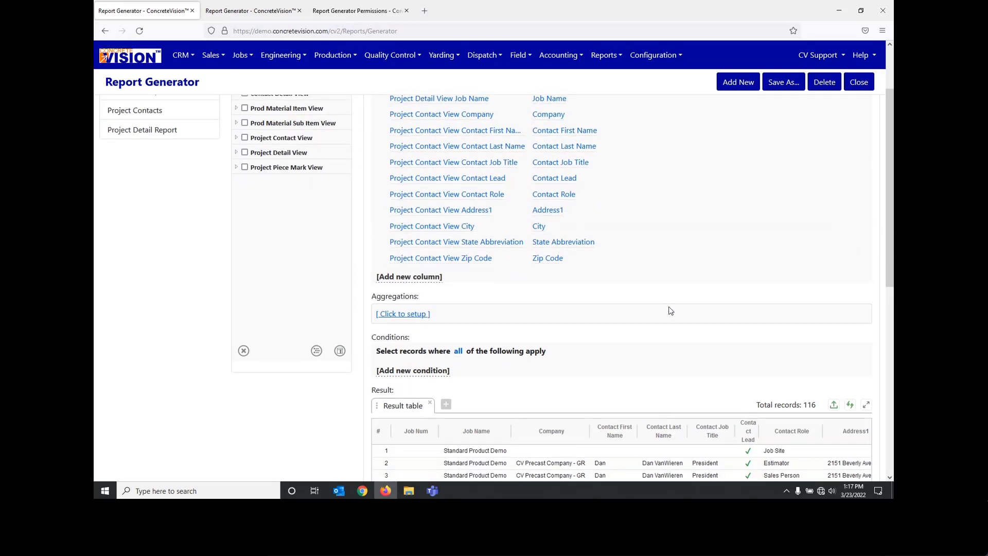
Step: Examine the contact rows in the result table, including the address columns through Zip Code
{"action": "left_click", "coordinate": [850, 368]}
{"action": "scroll", "coordinate": [853, 371], "scroll_direction": "down", "scroll_amount": 3}
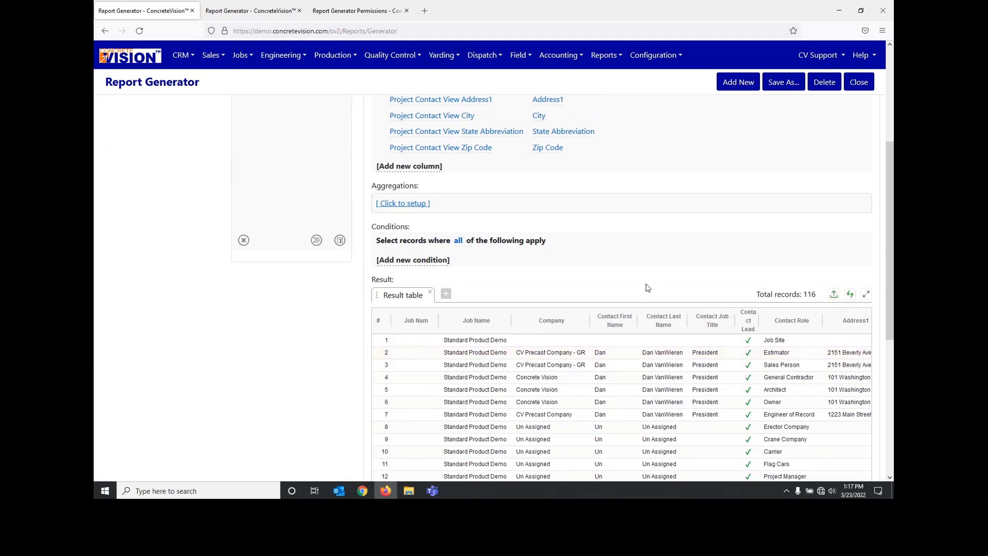
{"action": "scroll", "coordinate": [646, 287], "scroll_direction": "down", "scroll_amount": 3}
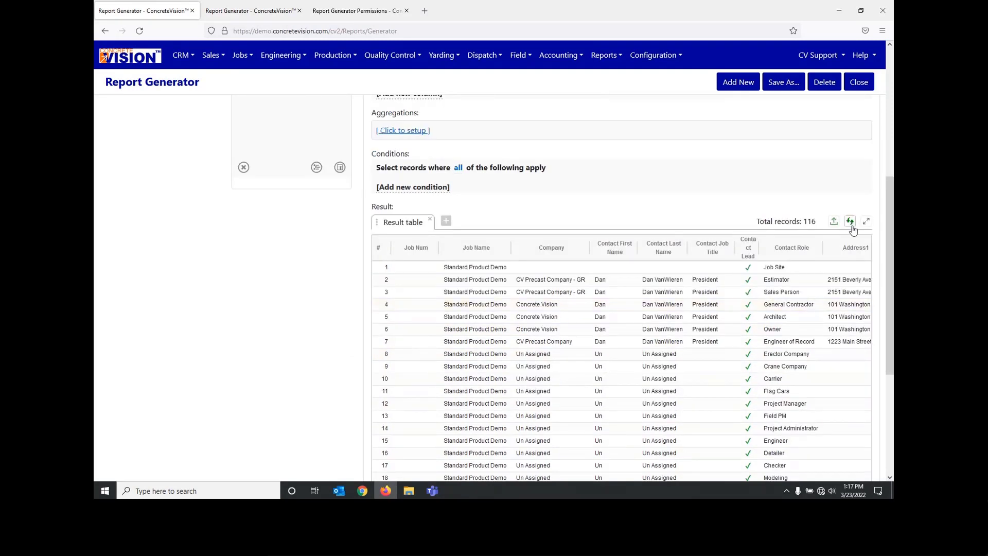
{"action": "scroll", "coordinate": [846, 234], "scroll_direction": "down", "scroll_amount": 5}
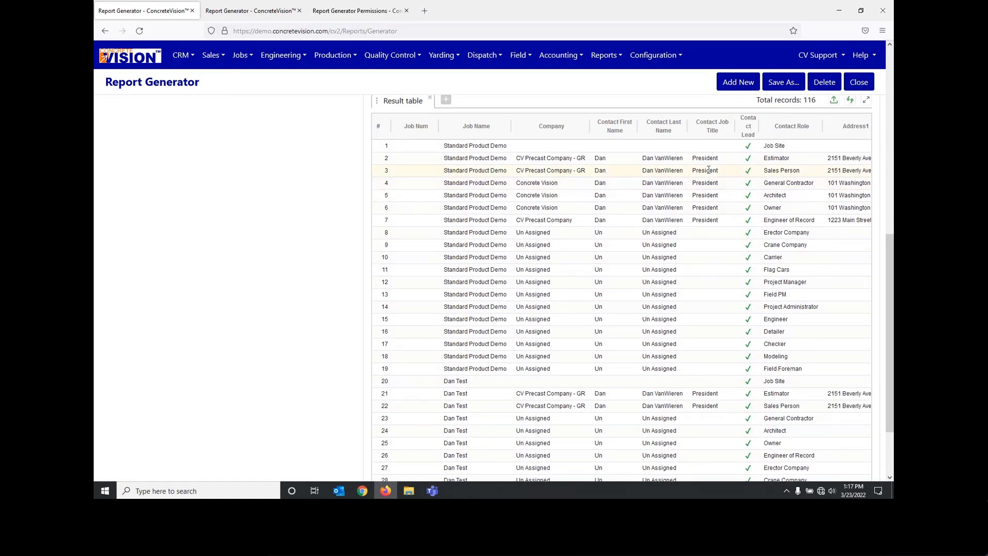
{"action": "scroll", "coordinate": [709, 170], "scroll_direction": "up", "scroll_amount": 2}
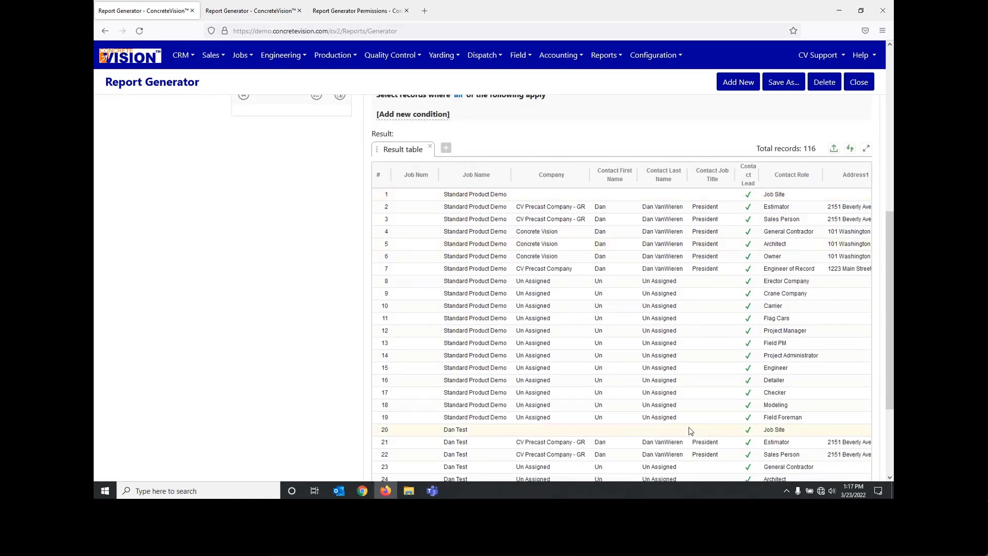
{"action": "scroll", "coordinate": [683, 411], "scroll_direction": "down", "scroll_amount": 2}
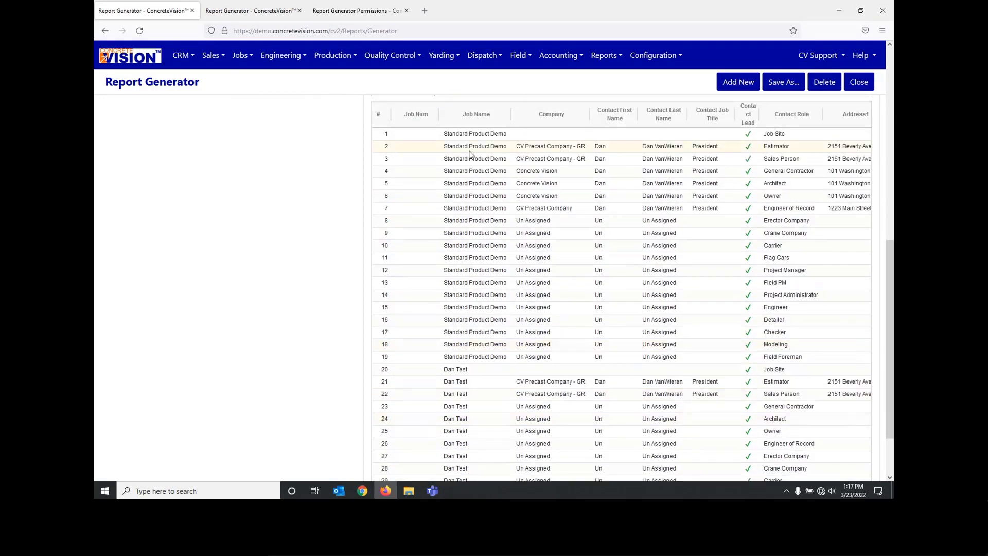
{"action": "scroll", "coordinate": [555, 403], "scroll_direction": "down", "scroll_amount": 3}
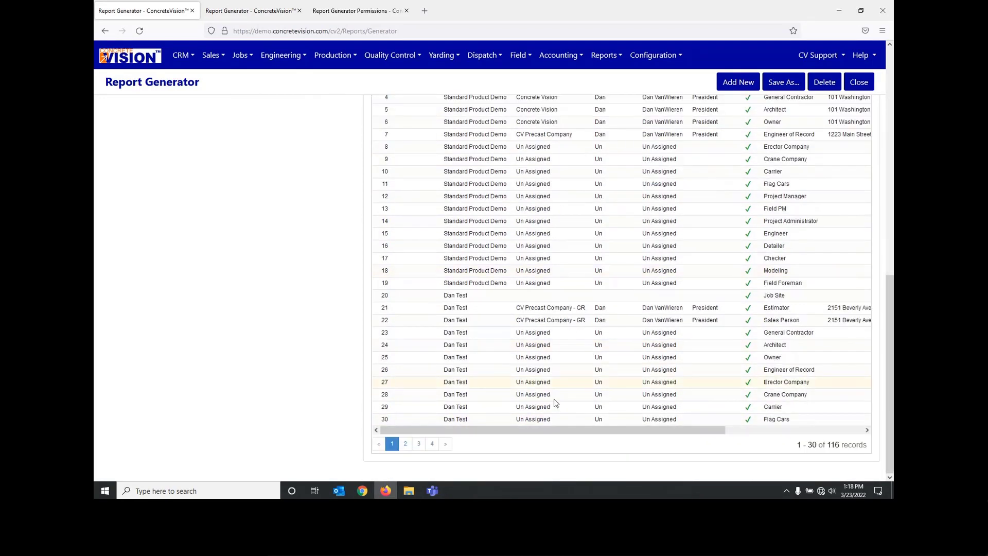
{"action": "left_click_drag", "start_coordinate": [566, 430], "coordinate": [723, 430]}
Step: Export the contacts result in CSV format and open the downloaded Contacts.csv in Excel
{"action": "scroll", "coordinate": [712, 371], "scroll_direction": "up", "scroll_amount": 6}
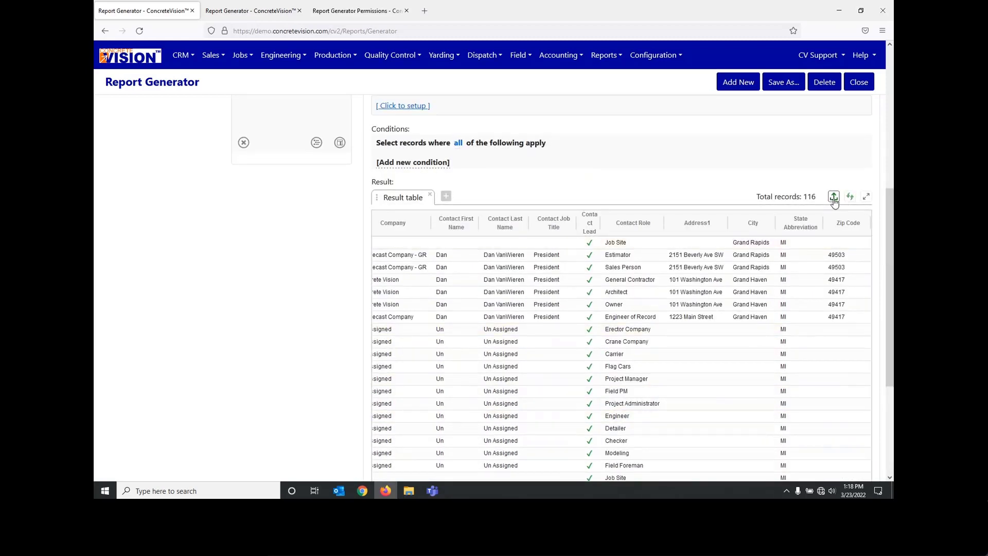
{"action": "left_click", "coordinate": [833, 197]}
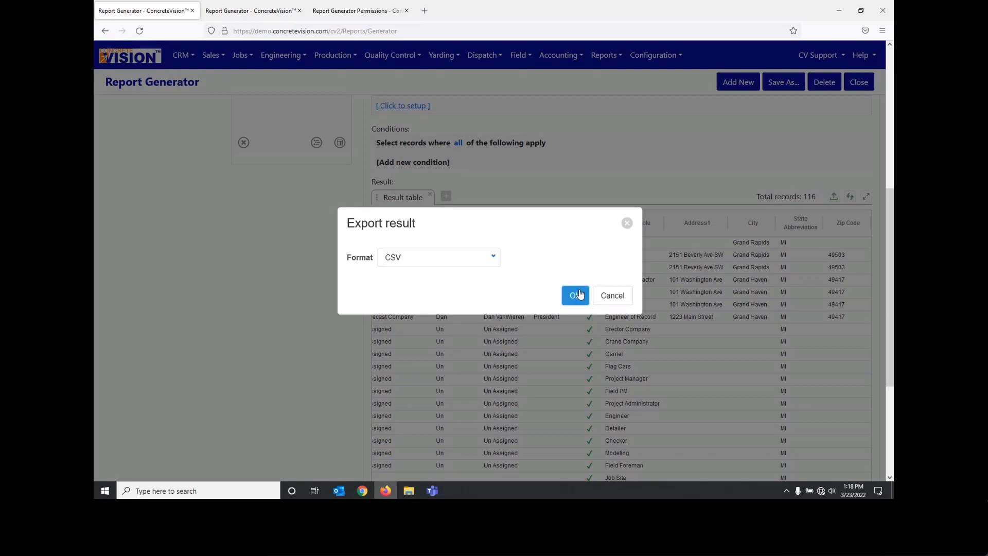
{"action": "left_click", "coordinate": [570, 288]}
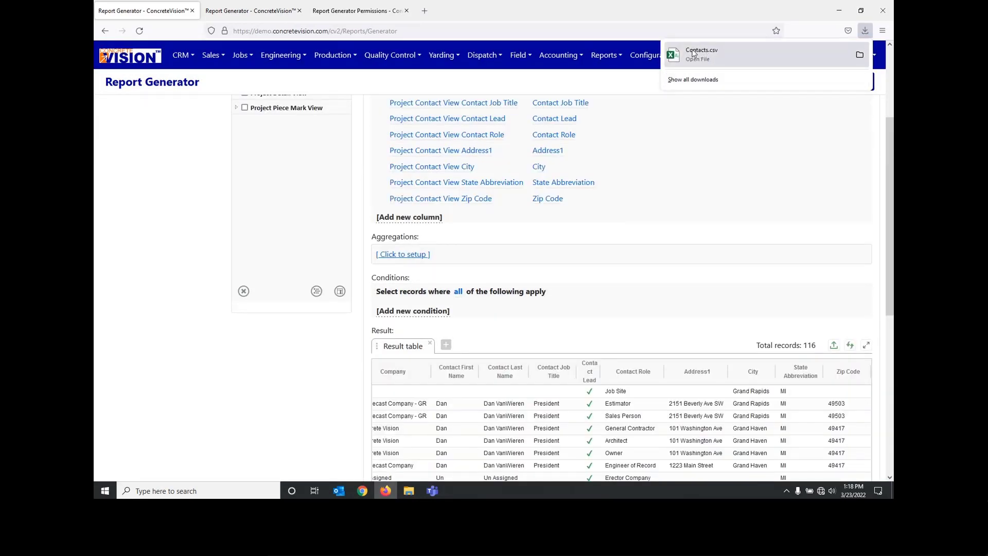
{"action": "left_click", "coordinate": [693, 53]}
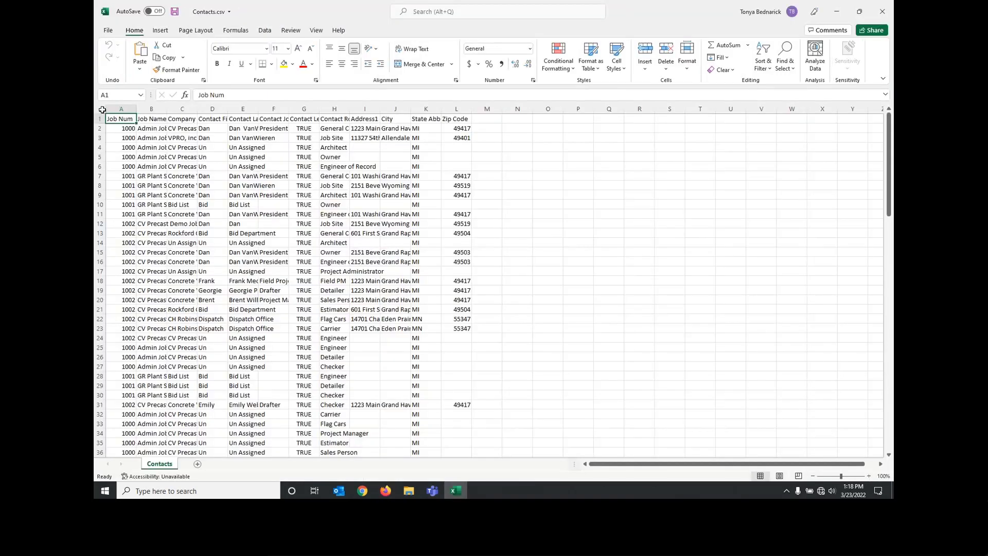
Step: Auto-fit all columns of the Contacts sheet to read the exported data, and close the workbook without saving
{"action": "left_click", "coordinate": [102, 109]}
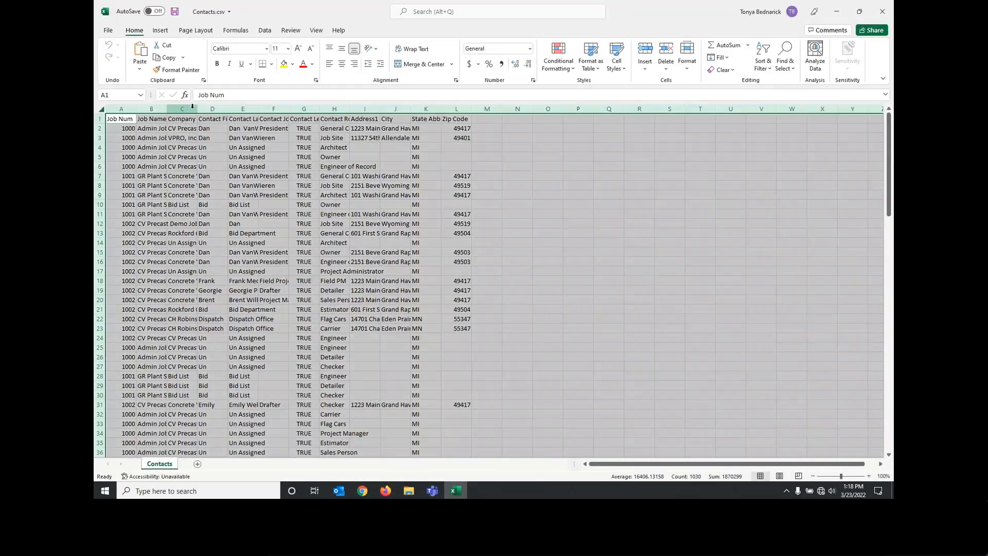
{"action": "double_click", "coordinate": [196, 108]}
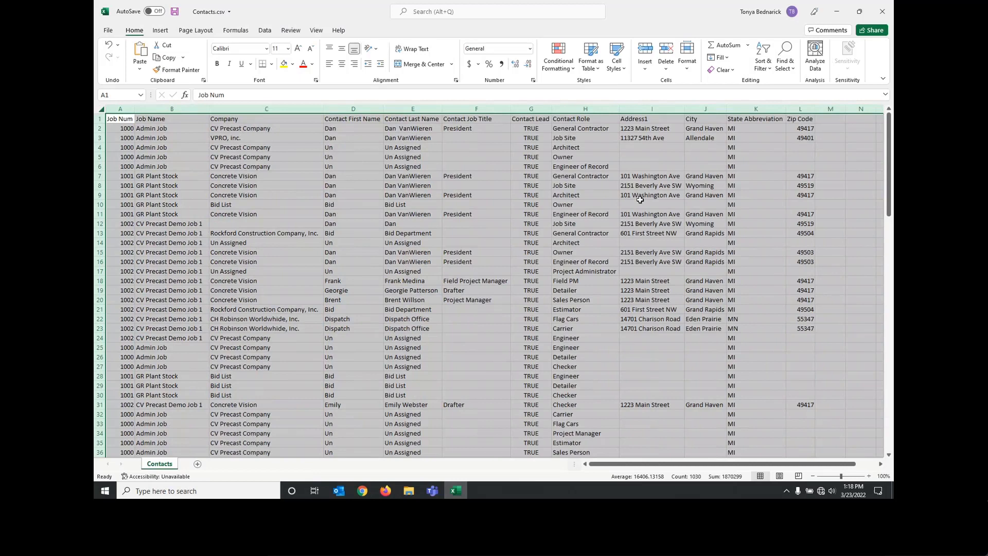
{"action": "left_click", "coordinate": [882, 9]}
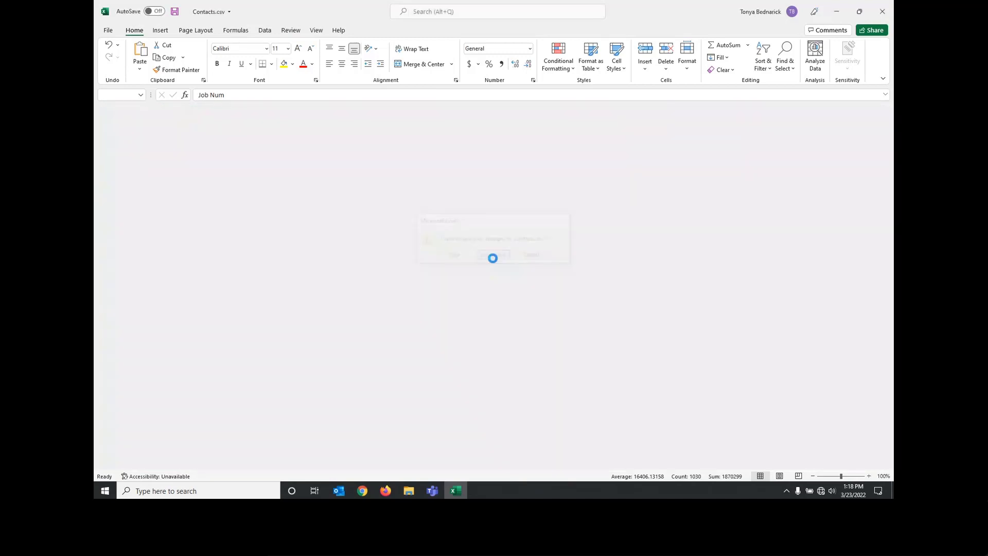
{"action": "left_click", "coordinate": [493, 255]}
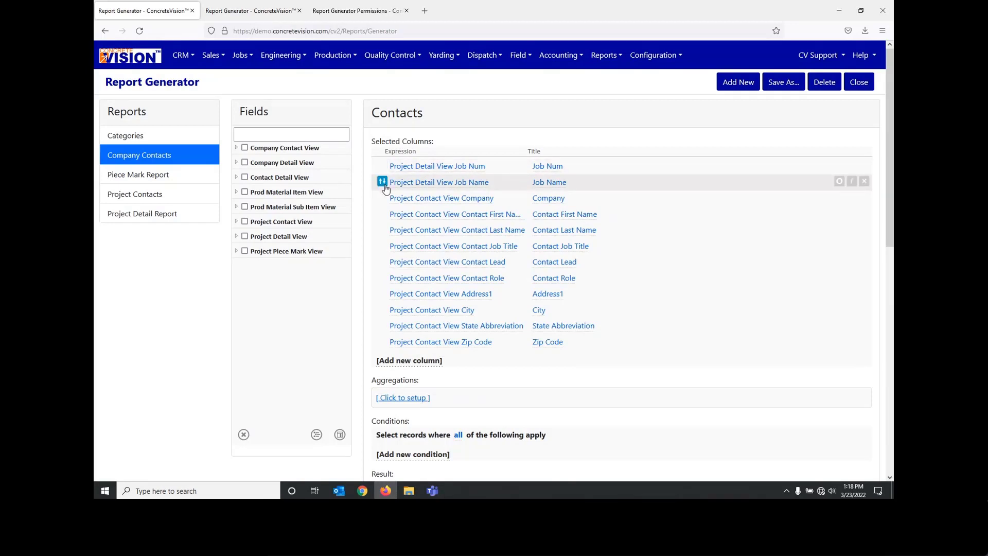
Step: Sort the Project Detail View Job Name column ascending and refresh the result table
{"action": "left_click", "coordinate": [382, 181]}
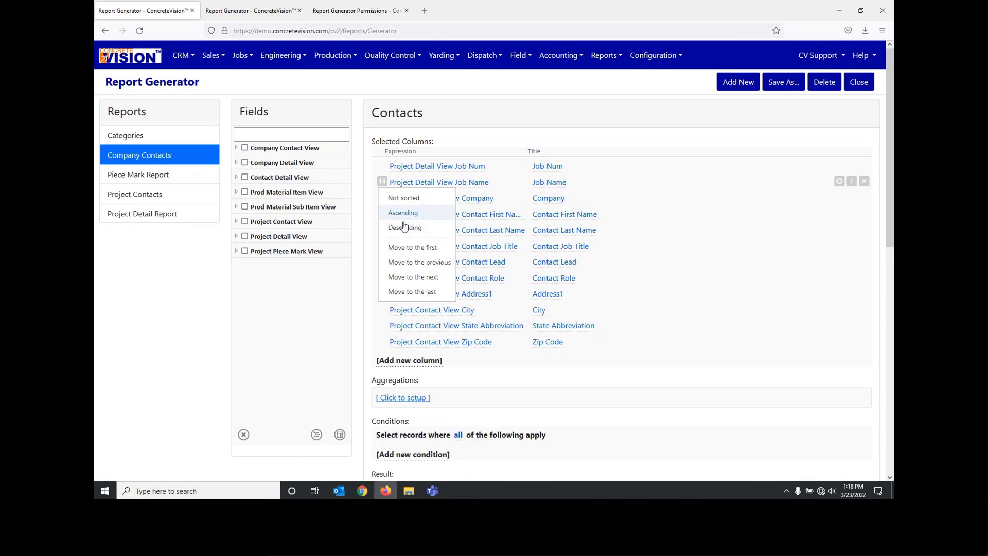
{"action": "left_click", "coordinate": [403, 213]}
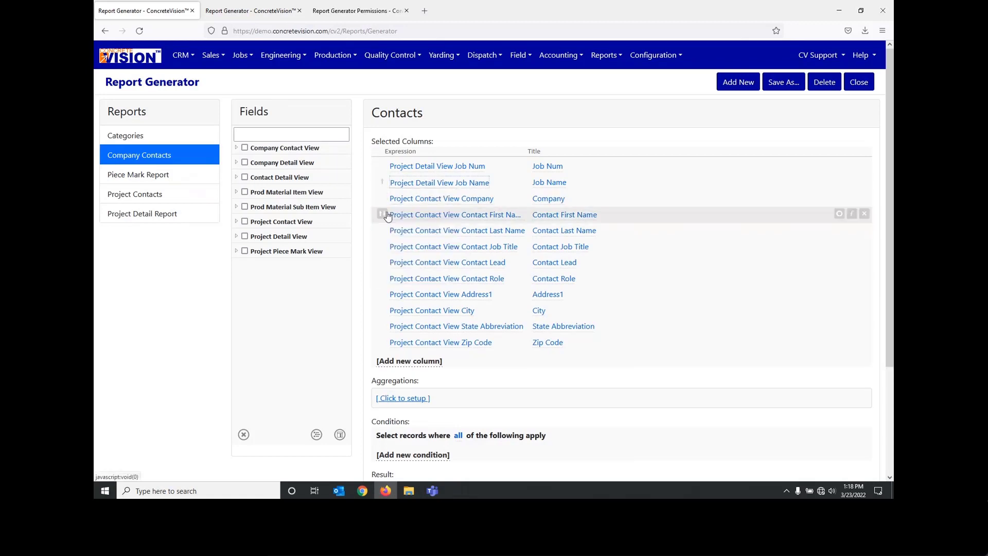
{"action": "scroll", "coordinate": [646, 331], "scroll_direction": "down", "scroll_amount": 2}
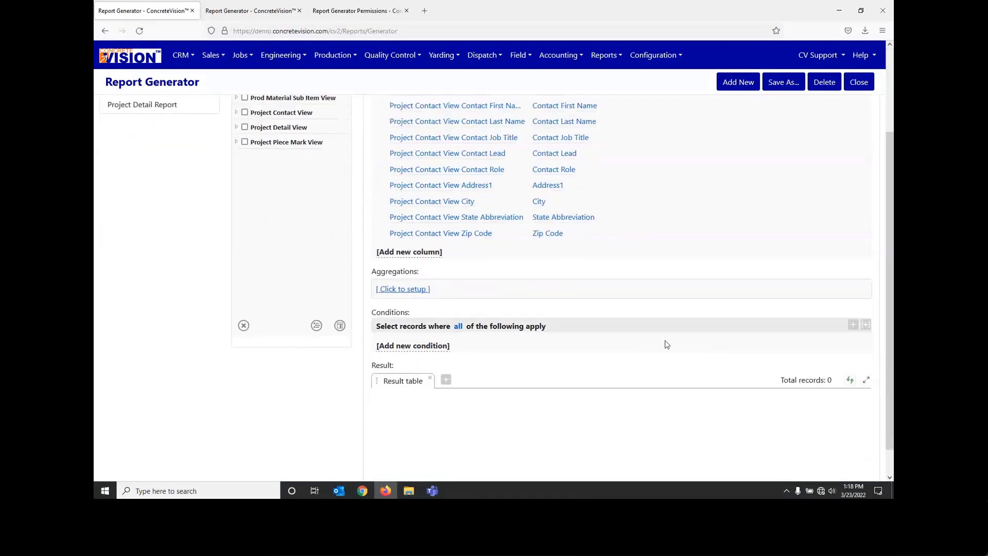
{"action": "left_click", "coordinate": [850, 381]}
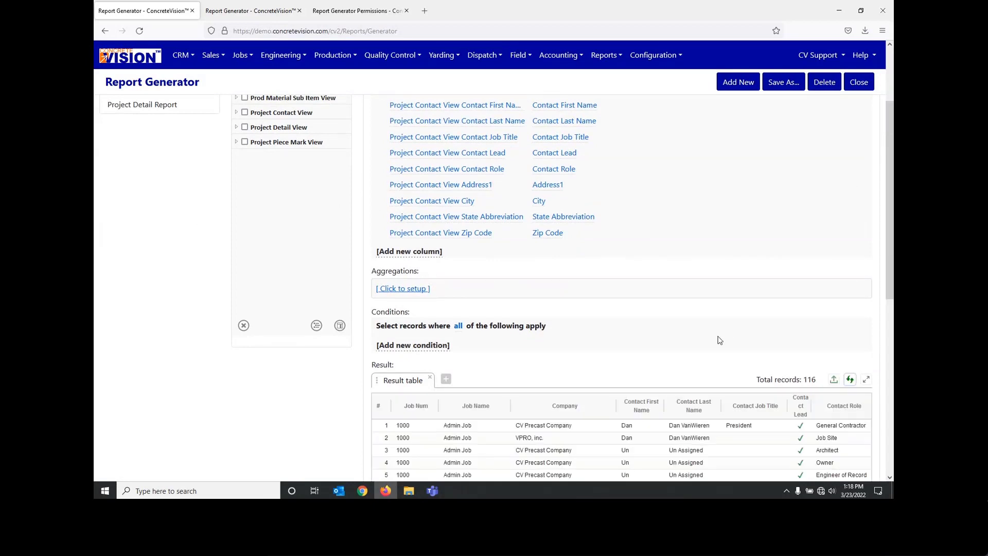
{"action": "scroll", "coordinate": [716, 337], "scroll_direction": "down", "scroll_amount": 2}
{"action": "scroll", "coordinate": [718, 340], "scroll_direction": "up", "scroll_amount": 1}
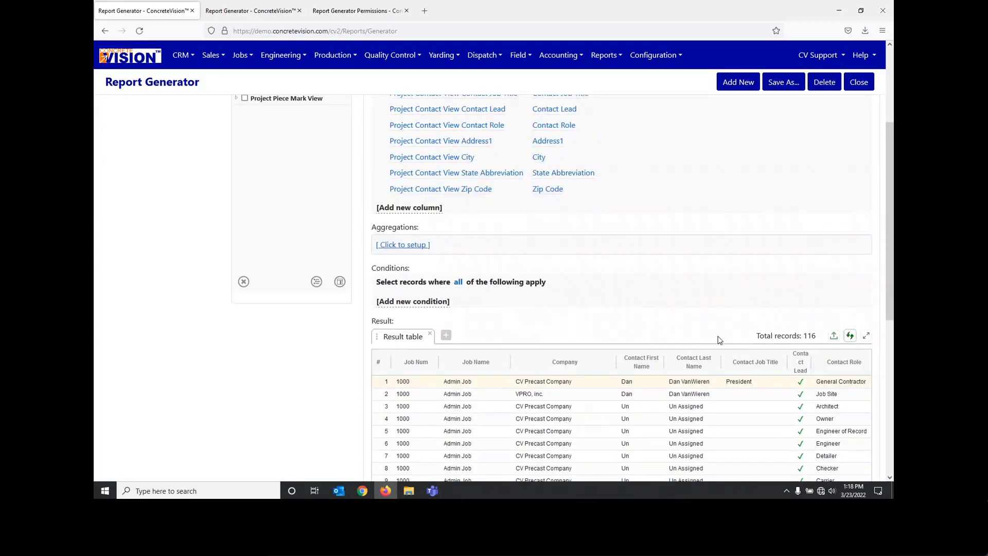
Step: Look at the aggregation setup of the Company Contacts report and close it without changes
{"action": "scroll", "coordinate": [718, 339], "scroll_direction": "up", "scroll_amount": 2}
{"action": "scroll", "coordinate": [437, 348], "scroll_direction": "down", "scroll_amount": 2}
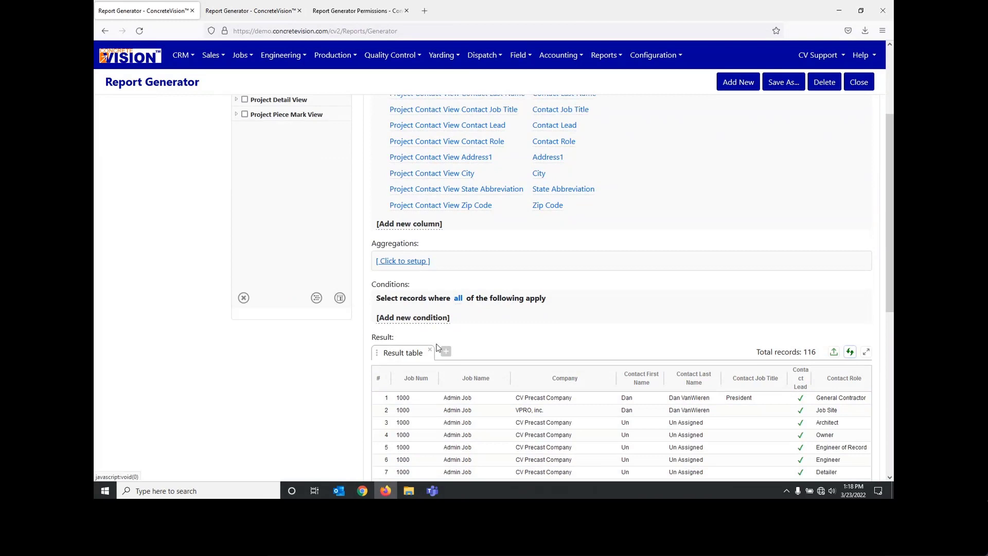
{"action": "left_click", "coordinate": [403, 257]}
{"action": "left_click", "coordinate": [625, 218]}
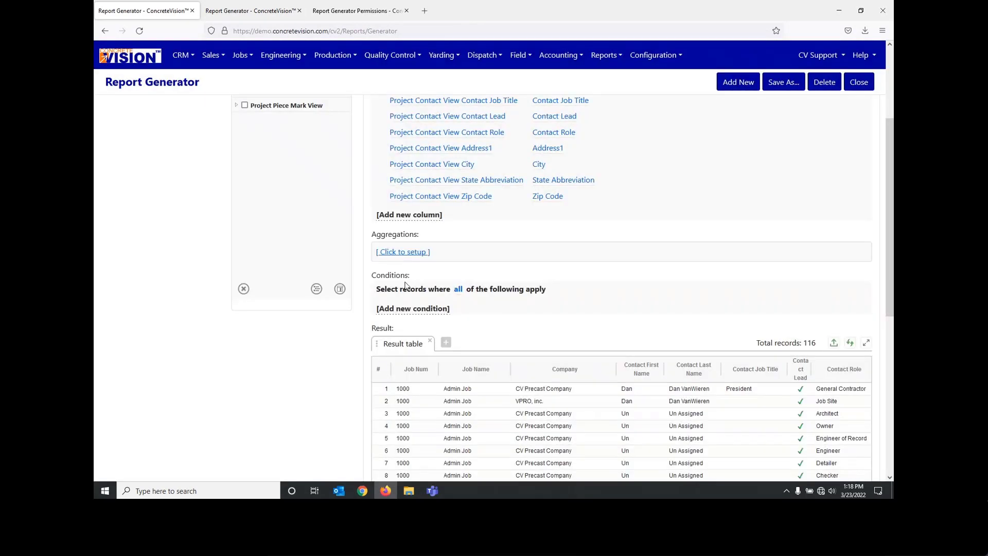
Step: Review the contacts report's selected columns against the sorted result table
{"action": "scroll", "coordinate": [291, 114], "scroll_direction": "up", "scroll_amount": 2}
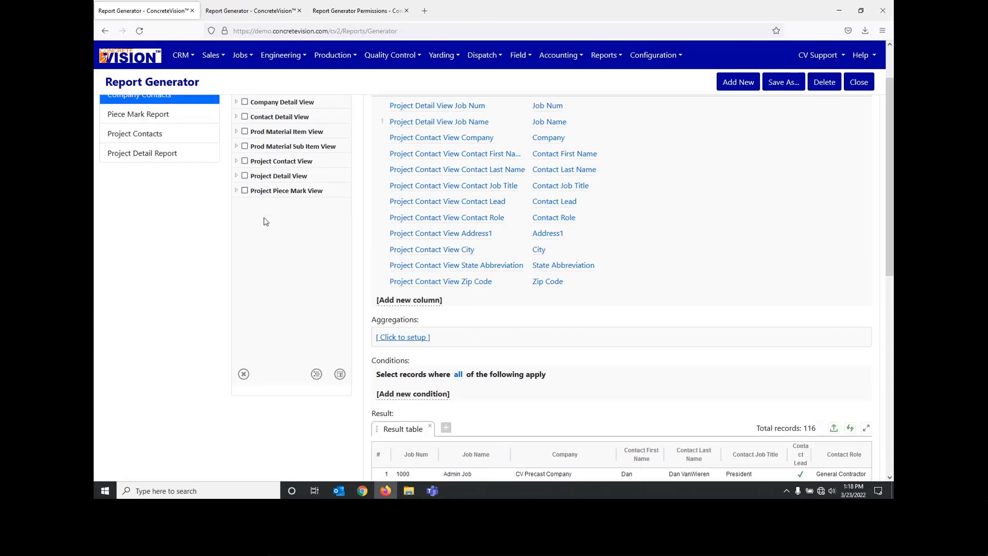
{"action": "scroll", "coordinate": [304, 236], "scroll_direction": "up", "scroll_amount": 2}
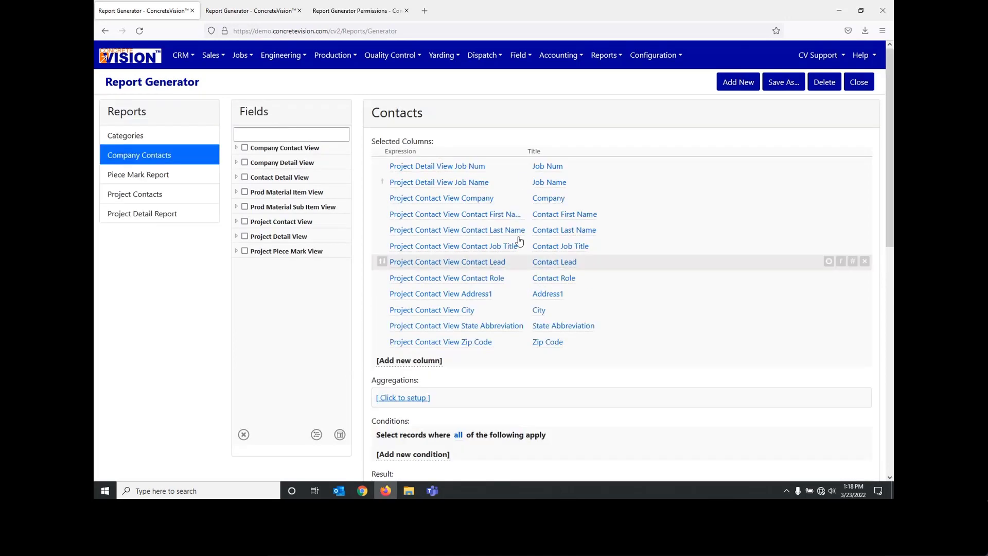
{"action": "scroll", "coordinate": [514, 275], "scroll_direction": "down", "scroll_amount": 2}
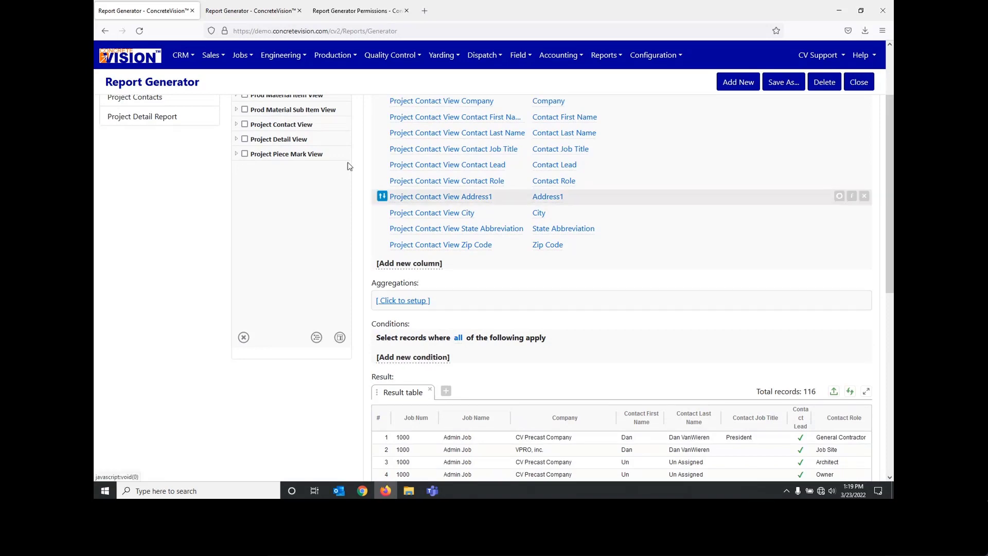
{"action": "scroll", "coordinate": [409, 285], "scroll_direction": "down", "scroll_amount": 2}
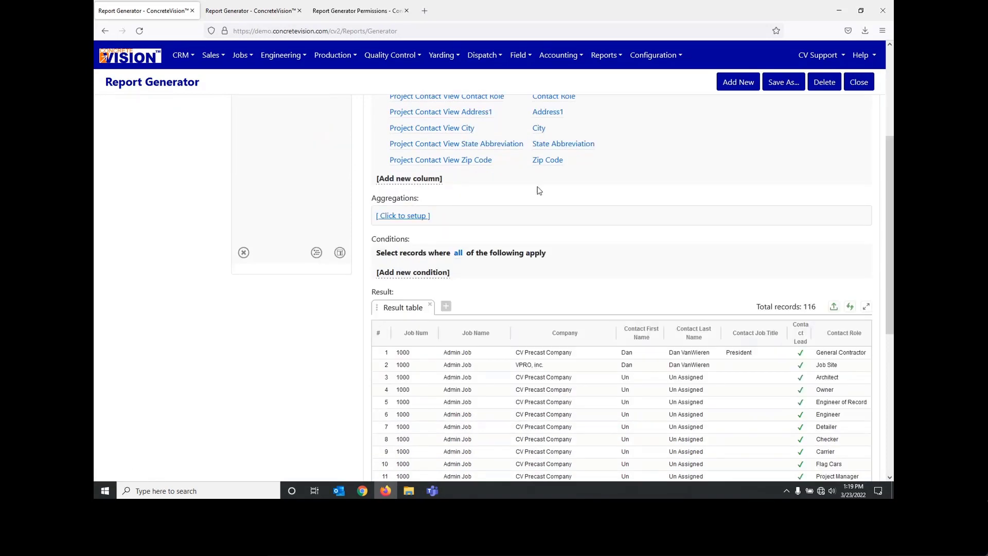
{"action": "scroll", "coordinate": [540, 206], "scroll_direction": "up", "scroll_amount": 3}
{"action": "scroll", "coordinate": [541, 208], "scroll_direction": "up", "scroll_amount": 1}
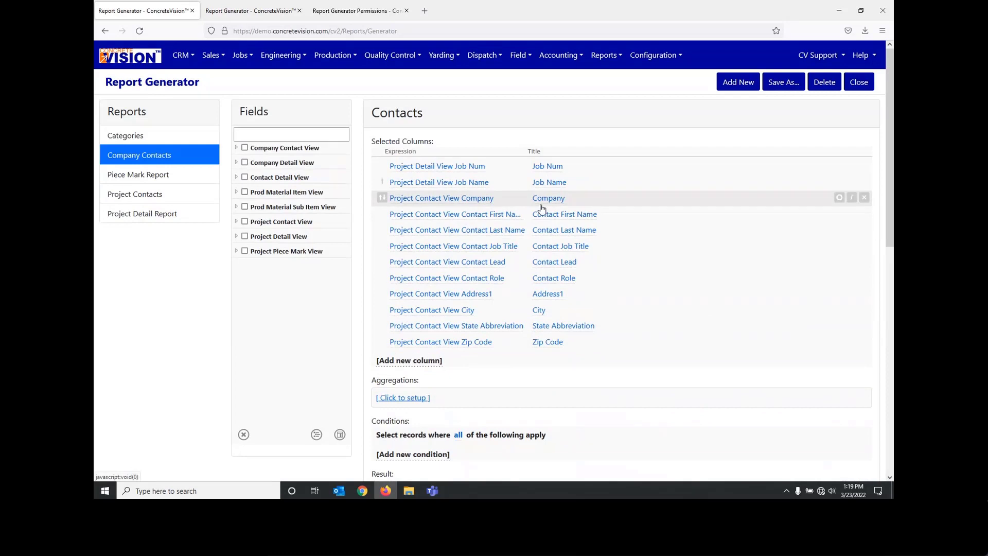
{"action": "scroll", "coordinate": [441, 309], "scroll_direction": "down", "scroll_amount": 3}
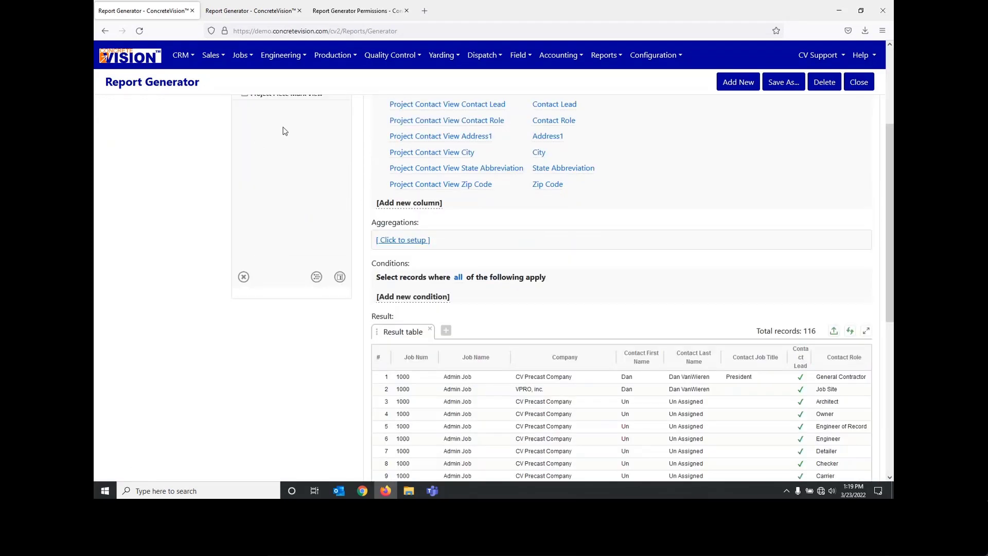
{"action": "left_click", "coordinate": [422, 299]}
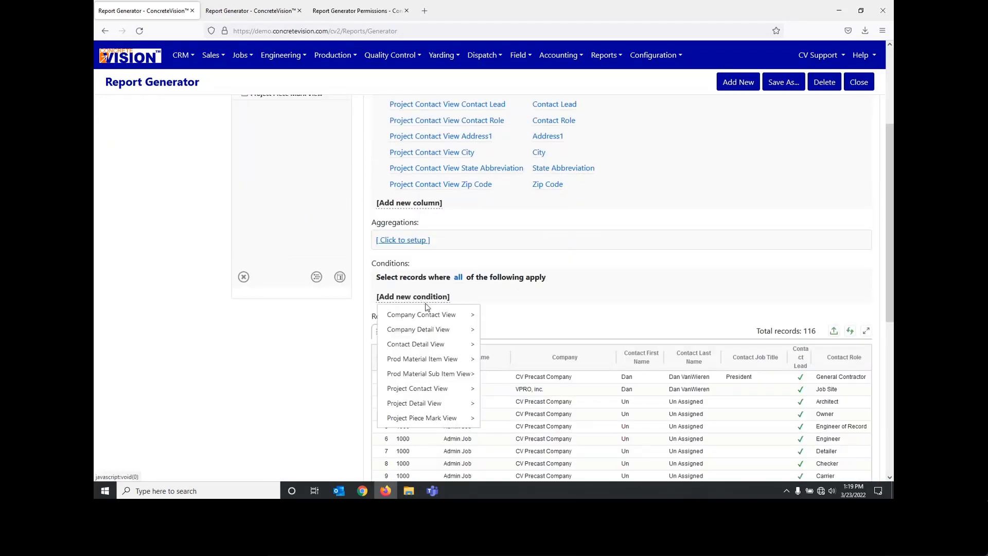
{"action": "mouse_move", "coordinate": [419, 313]}
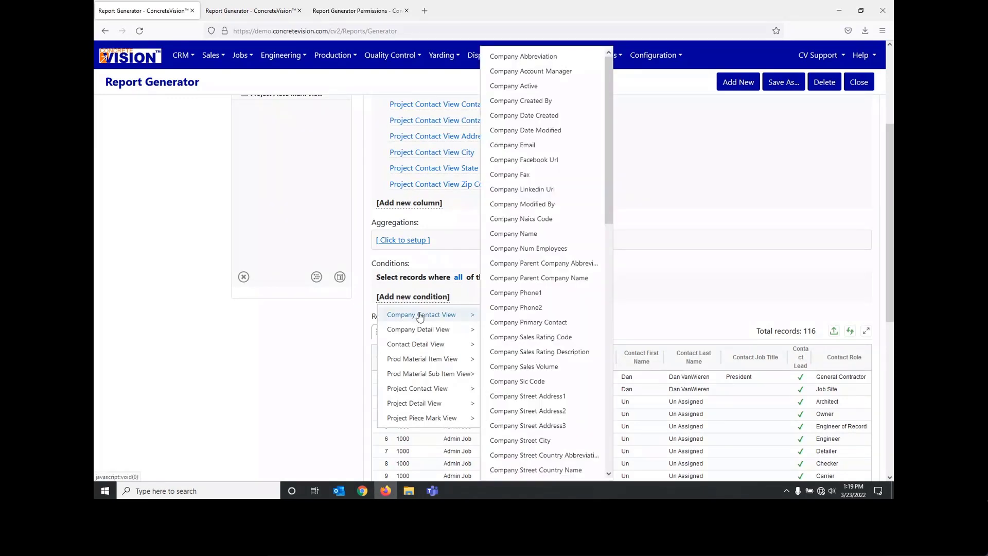
{"action": "left_click", "coordinate": [417, 204]}
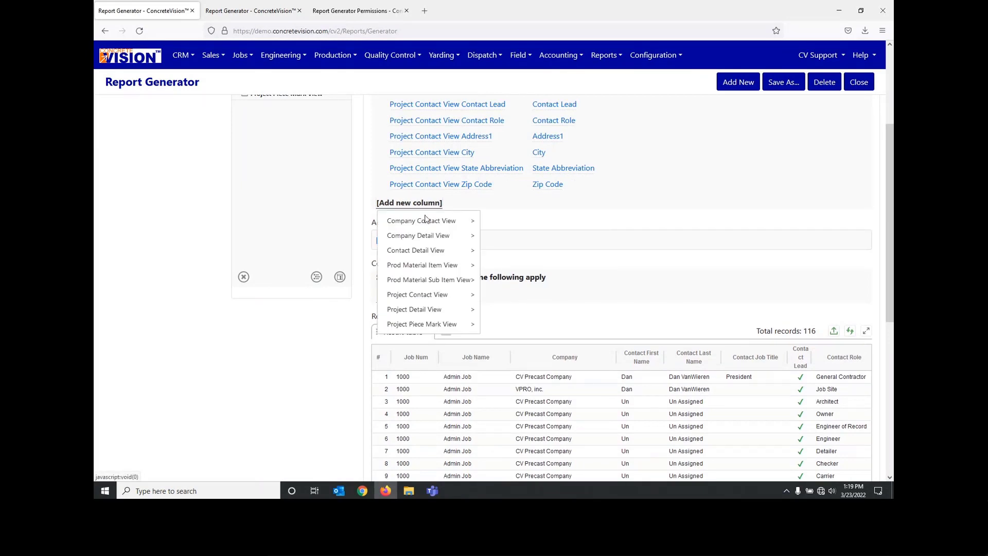
{"action": "left_click", "coordinate": [371, 207]}
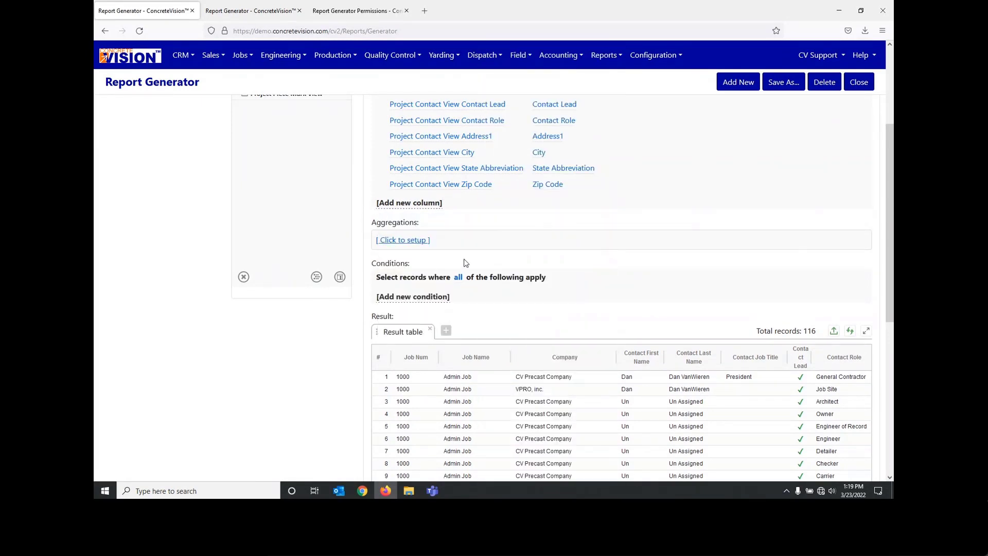
{"action": "scroll", "coordinate": [460, 243], "scroll_direction": "up", "scroll_amount": 1}
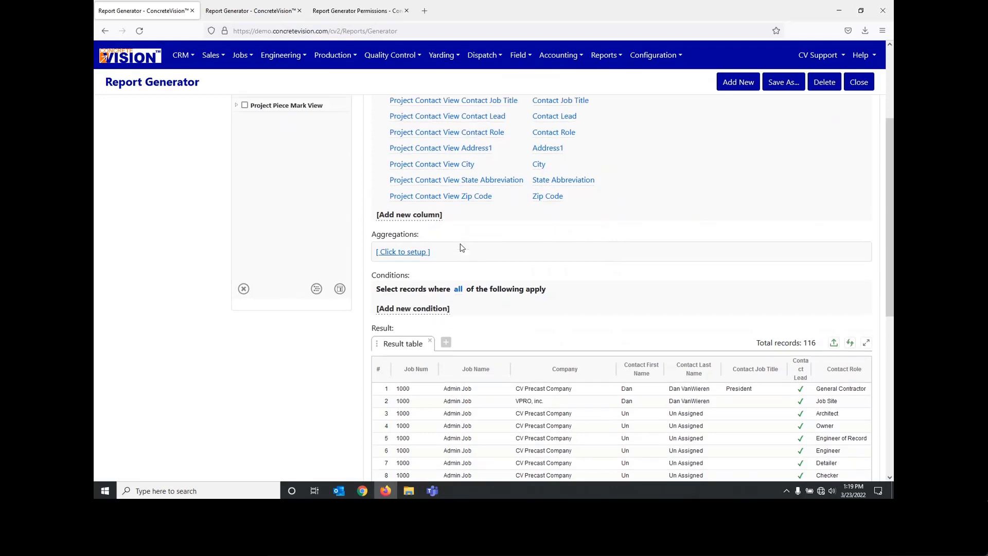
{"action": "scroll", "coordinate": [480, 320], "scroll_direction": "up", "scroll_amount": 3}
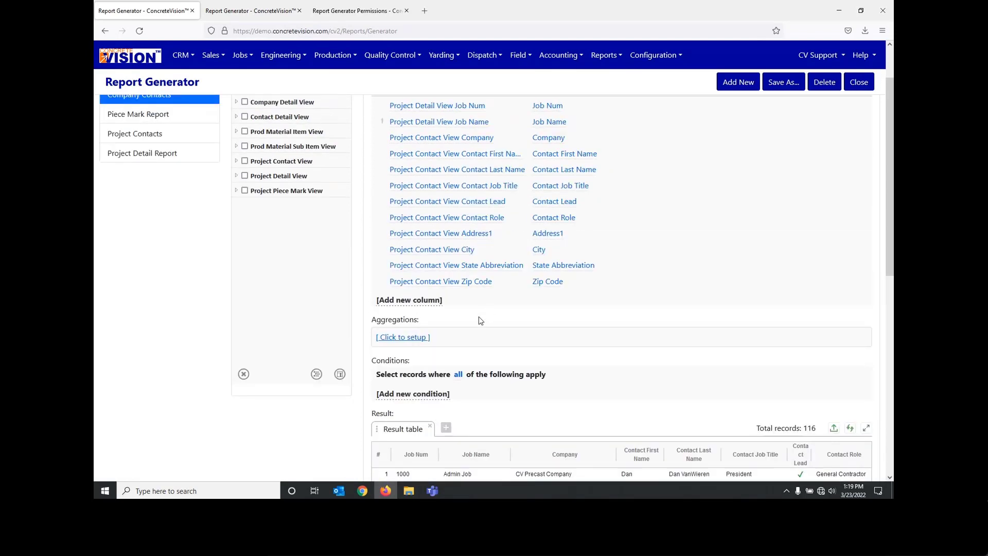
{"action": "scroll", "coordinate": [480, 320], "scroll_direction": "down", "scroll_amount": 3}
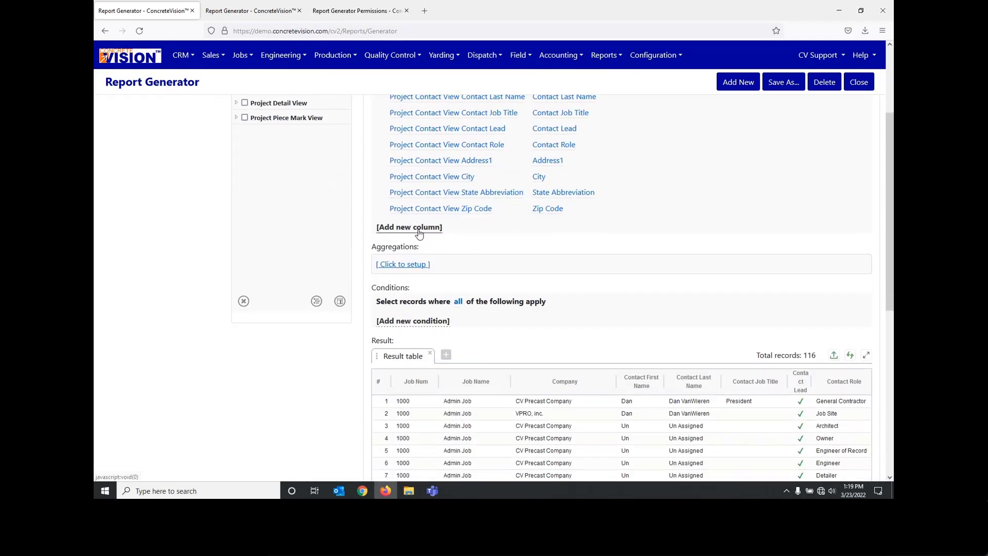
Step: Add a condition that Project Contact View Company is not equal to an empty value, and refresh the result table
{"action": "left_click", "coordinate": [432, 321]}
{"action": "mouse_move", "coordinate": [452, 408]}
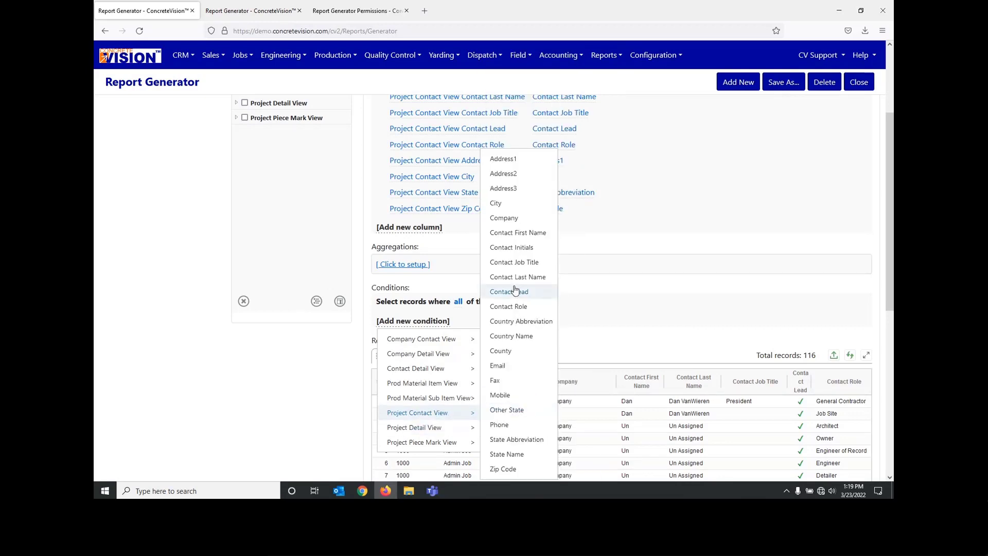
{"action": "left_click", "coordinate": [513, 220]}
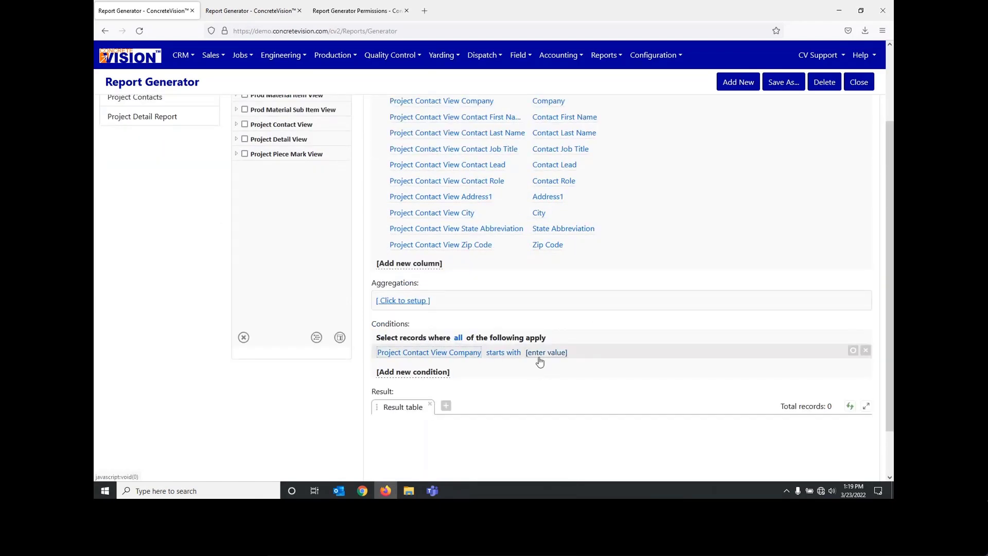
{"action": "scroll", "coordinate": [539, 361], "scroll_direction": "down", "scroll_amount": 1}
{"action": "left_click", "coordinate": [504, 316]}
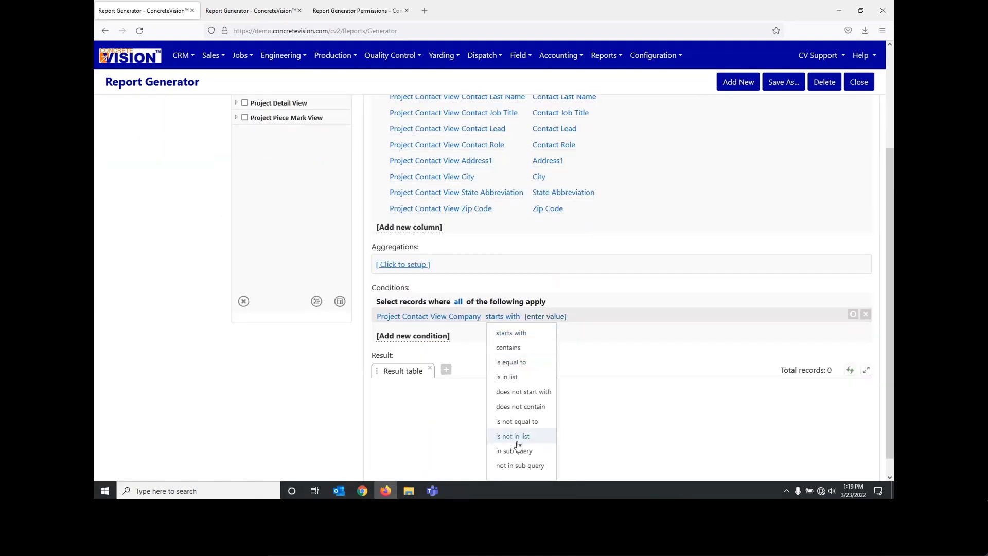
{"action": "scroll", "coordinate": [519, 401], "scroll_direction": "down", "scroll_amount": 1}
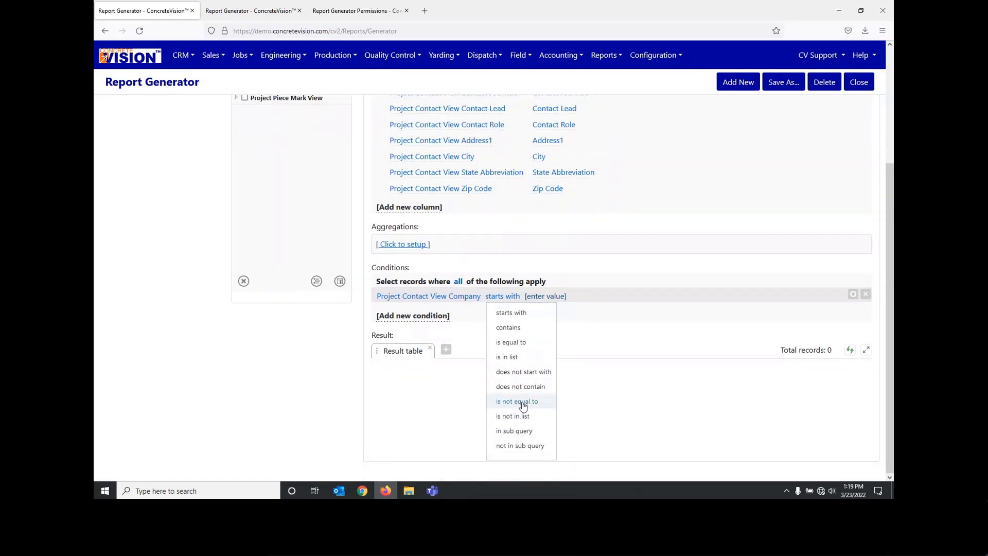
{"action": "left_click", "coordinate": [517, 402]}
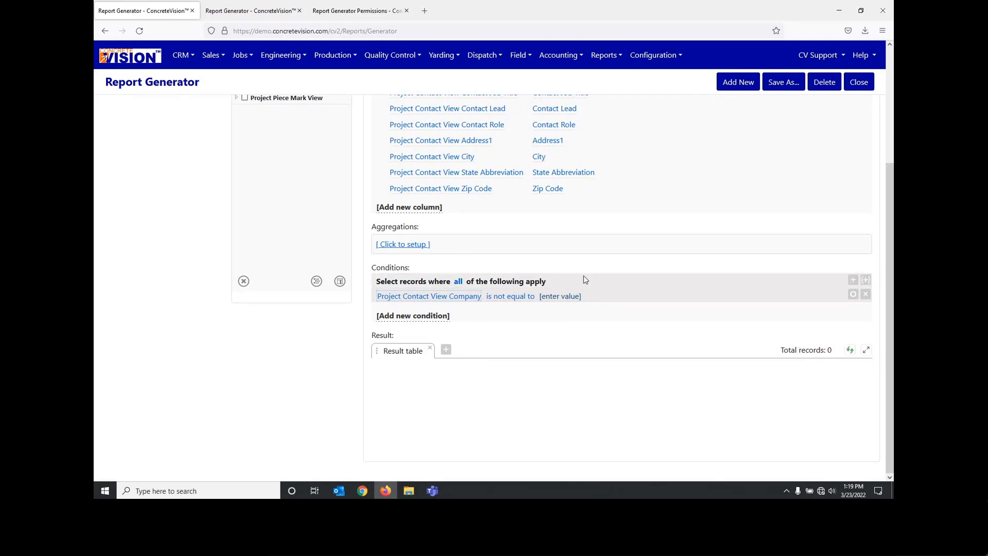
{"action": "left_click", "coordinate": [849, 349]}
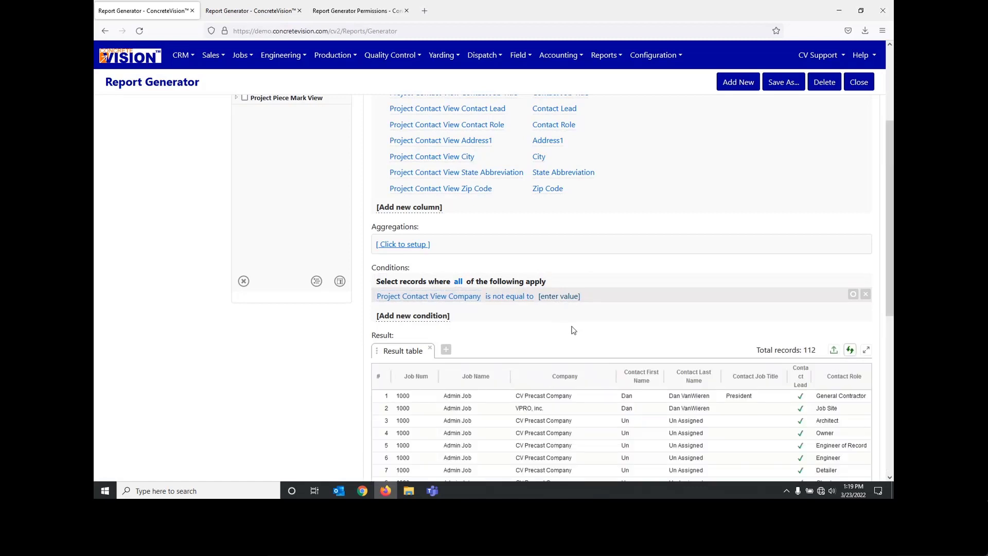
{"action": "scroll", "coordinate": [572, 329], "scroll_direction": "down", "scroll_amount": 1}
{"action": "scroll", "coordinate": [572, 330], "scroll_direction": "down", "scroll_amount": 4}
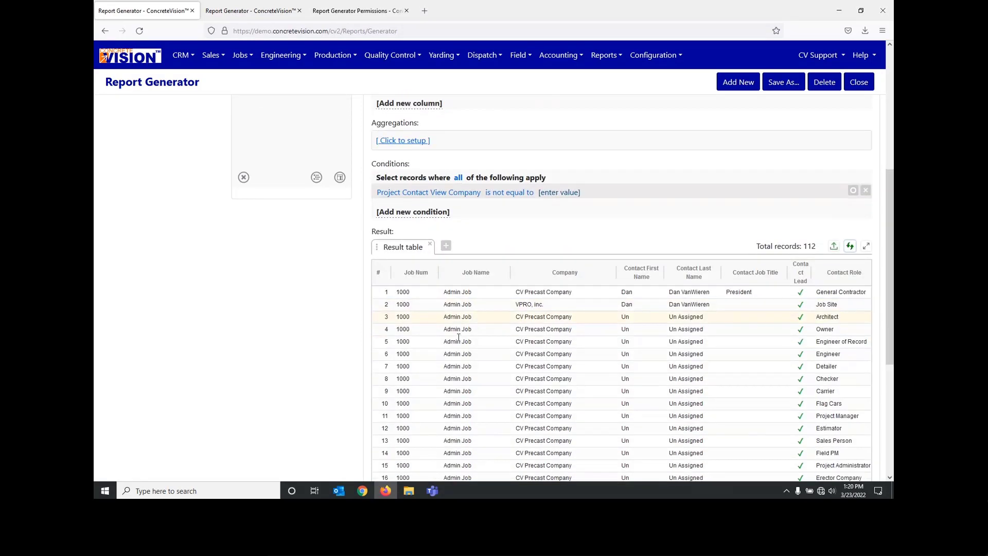
{"action": "scroll", "coordinate": [459, 337], "scroll_direction": "down", "scroll_amount": 1}
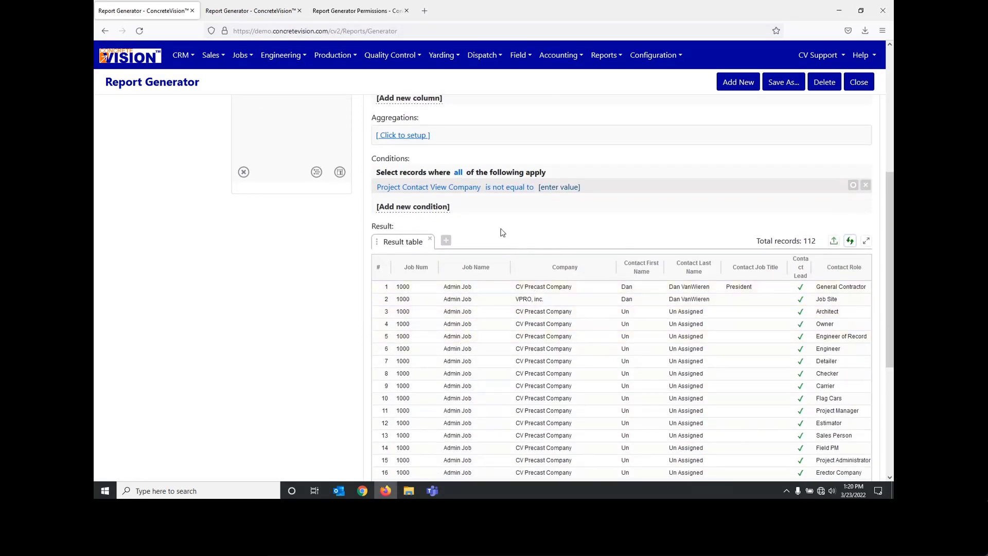
Step: Sort the Project Contact View Company column ascending
{"action": "scroll", "coordinate": [502, 232], "scroll_direction": "up", "scroll_amount": 9}
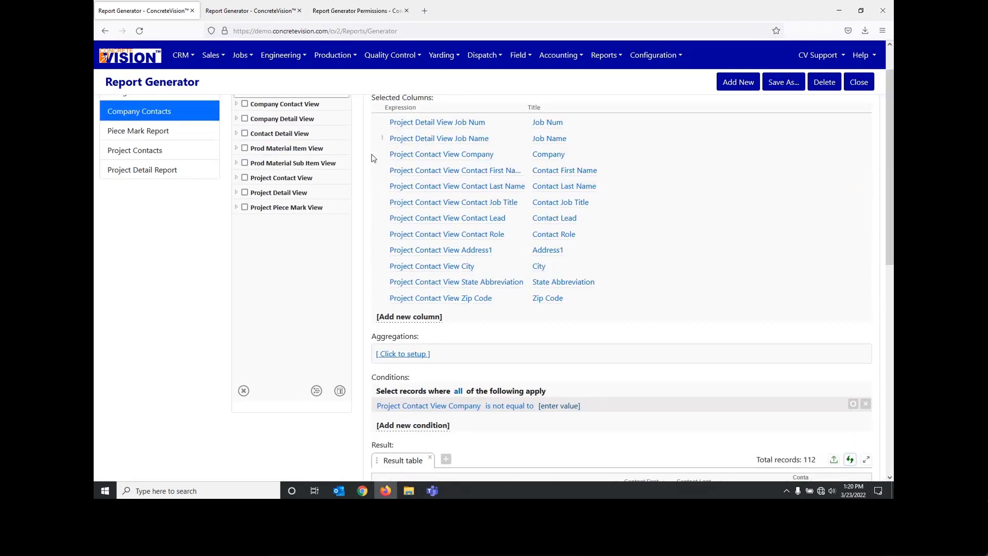
{"action": "left_click", "coordinate": [382, 155]}
{"action": "left_click", "coordinate": [403, 188]}
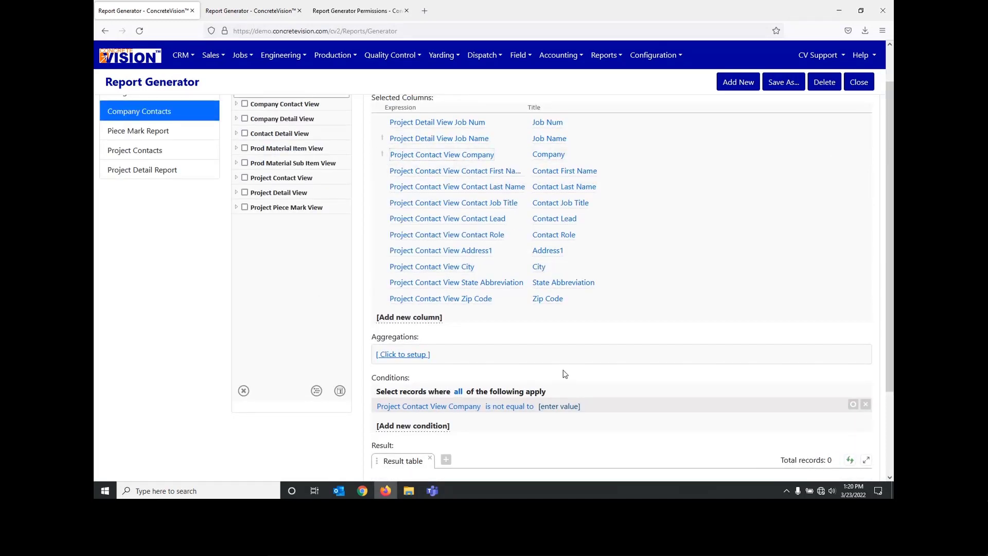
{"action": "scroll", "coordinate": [565, 374], "scroll_direction": "down", "scroll_amount": 4}
{"action": "scroll", "coordinate": [546, 326], "scroll_direction": "up", "scroll_amount": 6}
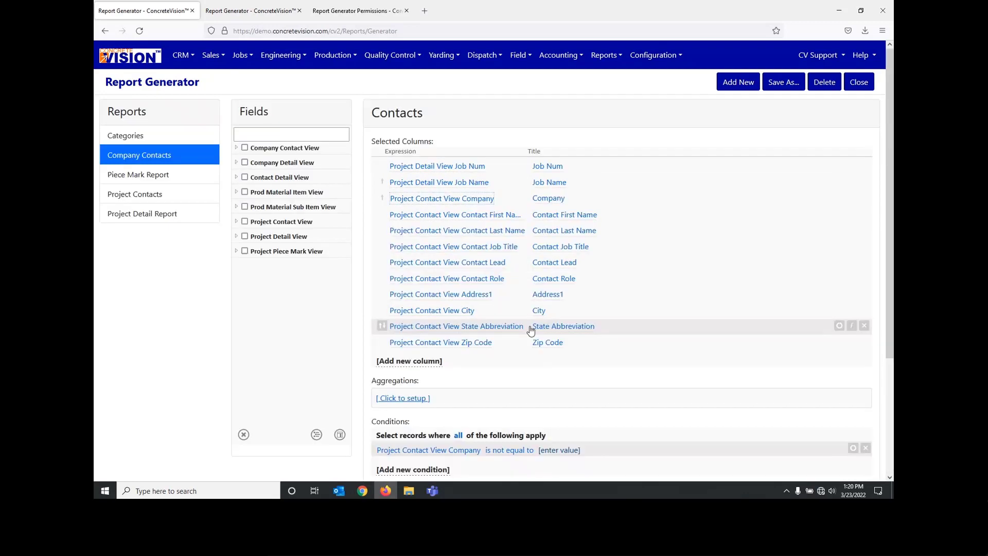
Step: Remove the sorting from the Project Detail View Job Name column and refresh the result table
{"action": "left_click", "coordinate": [382, 181]}
{"action": "left_click", "coordinate": [393, 198]}
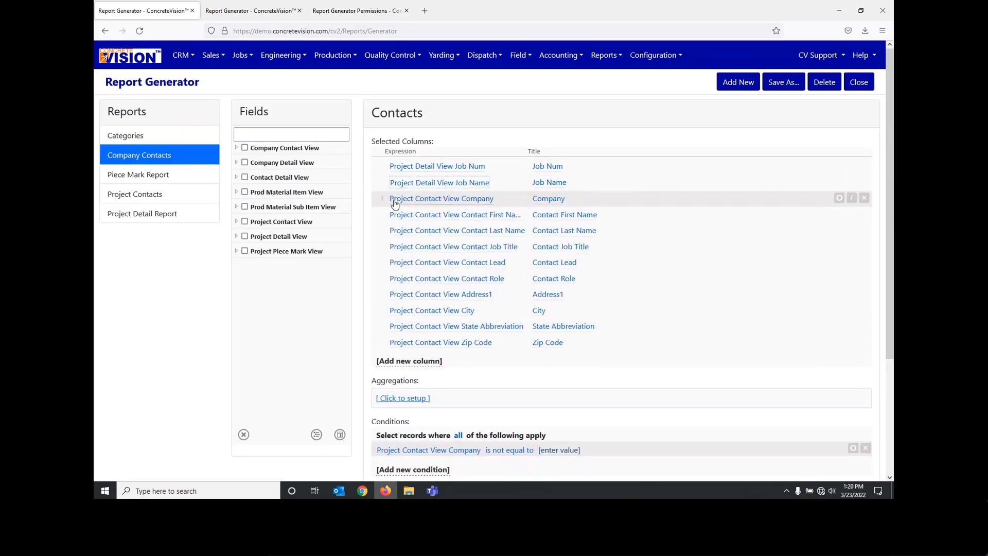
{"action": "scroll", "coordinate": [715, 372], "scroll_direction": "down", "scroll_amount": 4}
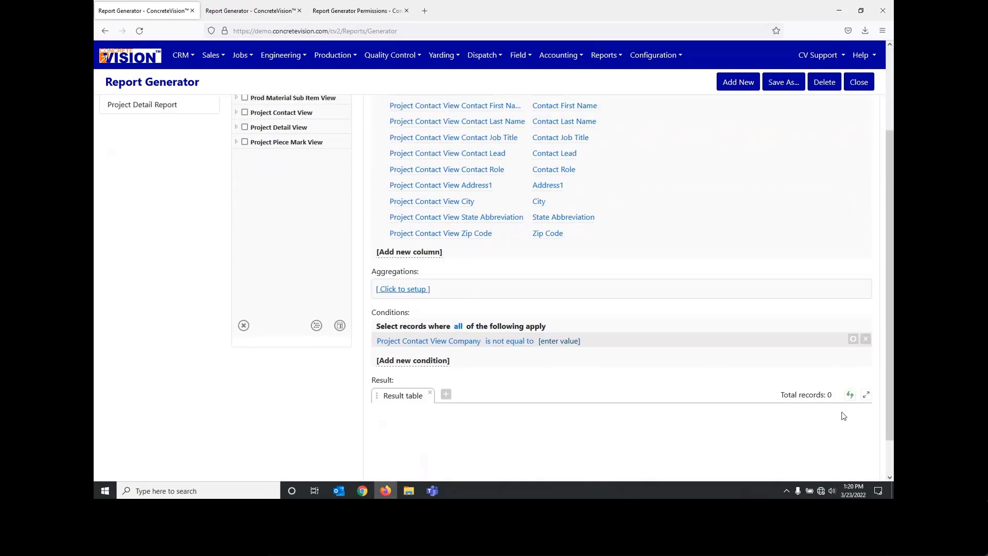
{"action": "left_click", "coordinate": [849, 396]}
{"action": "scroll", "coordinate": [587, 324], "scroll_direction": "down", "scroll_amount": 6}
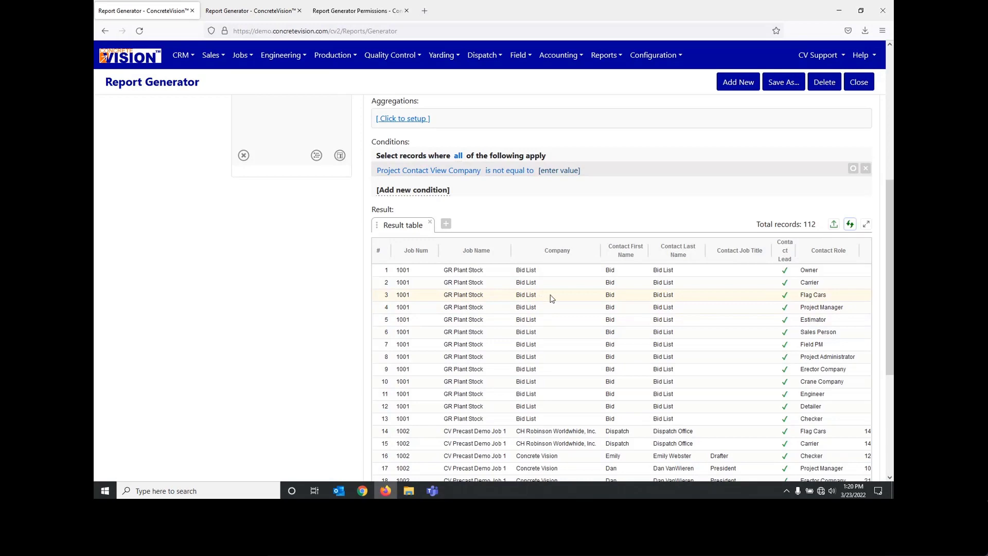
{"action": "scroll", "coordinate": [491, 287], "scroll_direction": "up", "scroll_amount": 5}
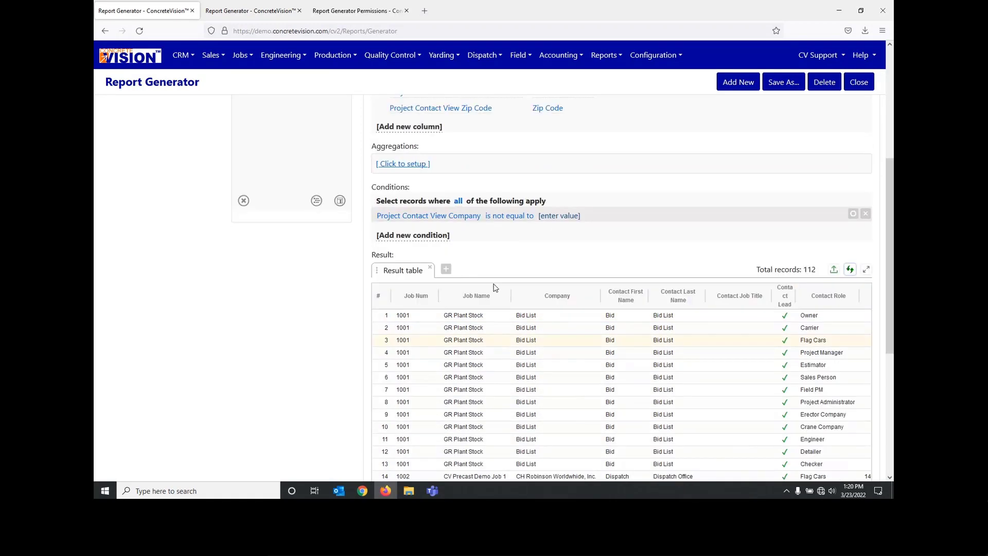
Step: Open the Piece Mark Report and review its aggregated result table through to the last page
{"action": "scroll", "coordinate": [495, 287], "scroll_direction": "up", "scroll_amount": 4}
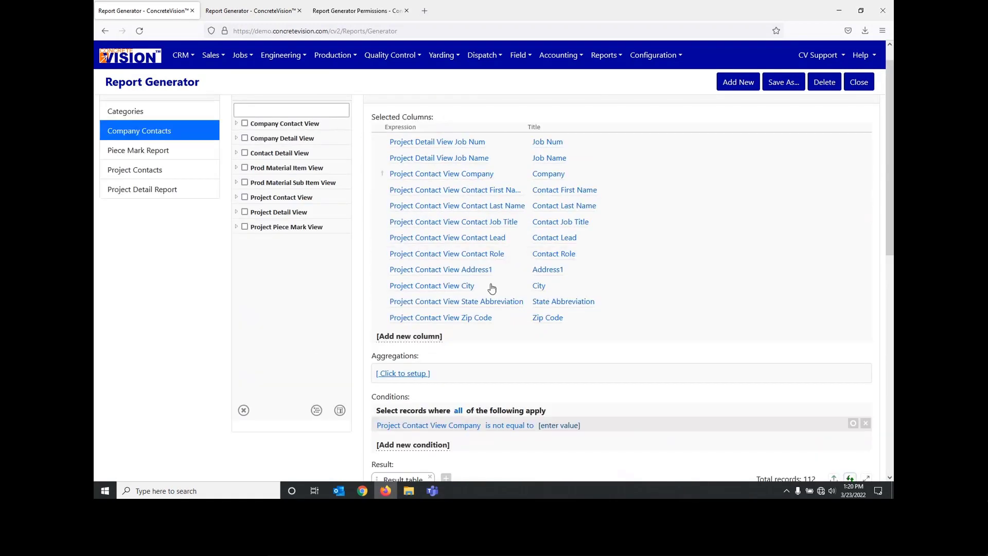
{"action": "left_click", "coordinate": [133, 154]}
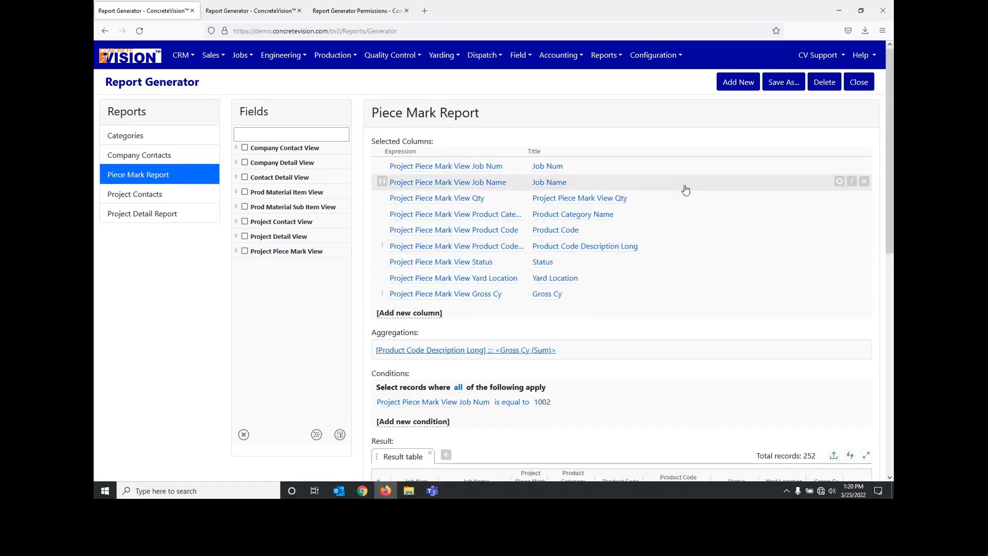
{"action": "scroll", "coordinate": [741, 306], "scroll_direction": "down", "scroll_amount": 4}
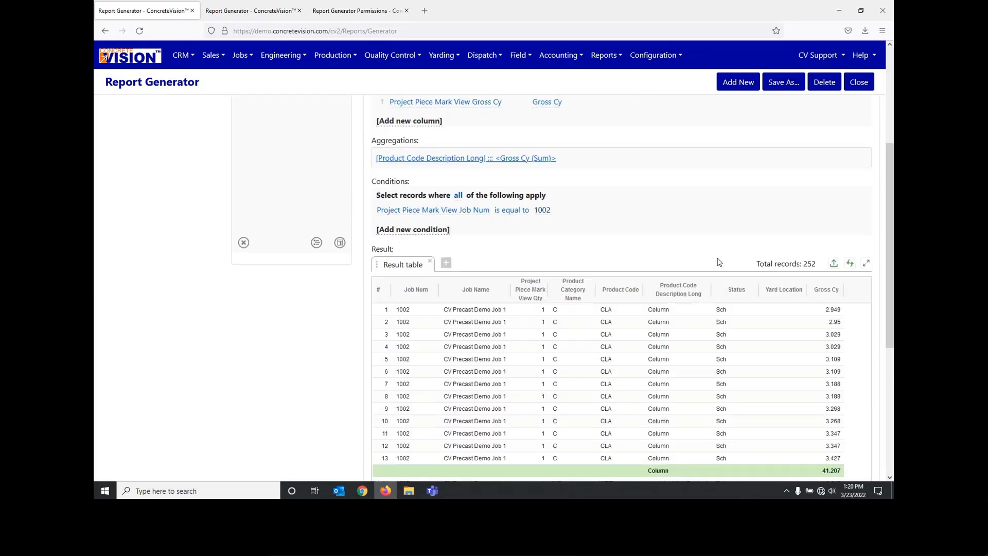
{"action": "scroll", "coordinate": [741, 306], "scroll_direction": "down", "scroll_amount": 1}
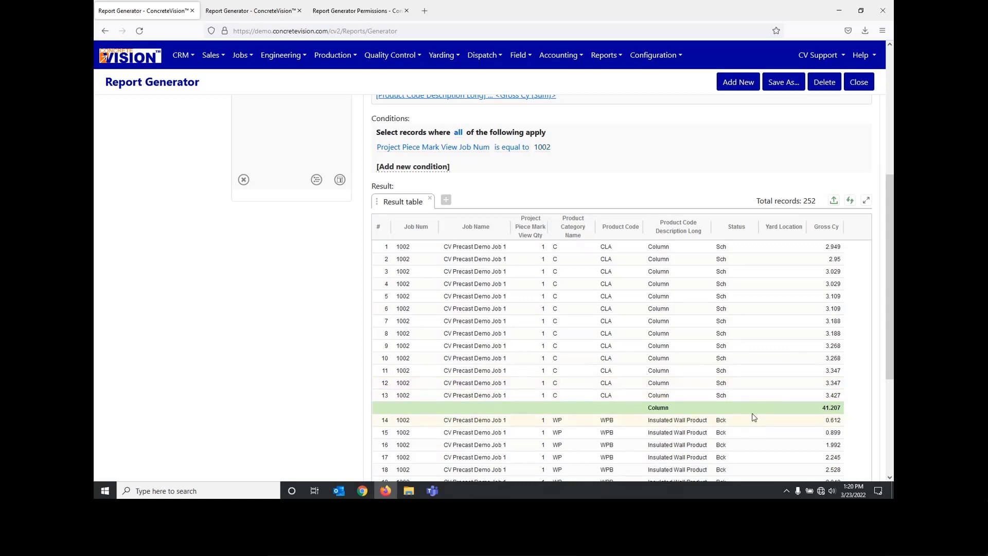
{"action": "scroll", "coordinate": [754, 416], "scroll_direction": "up", "scroll_amount": 3}
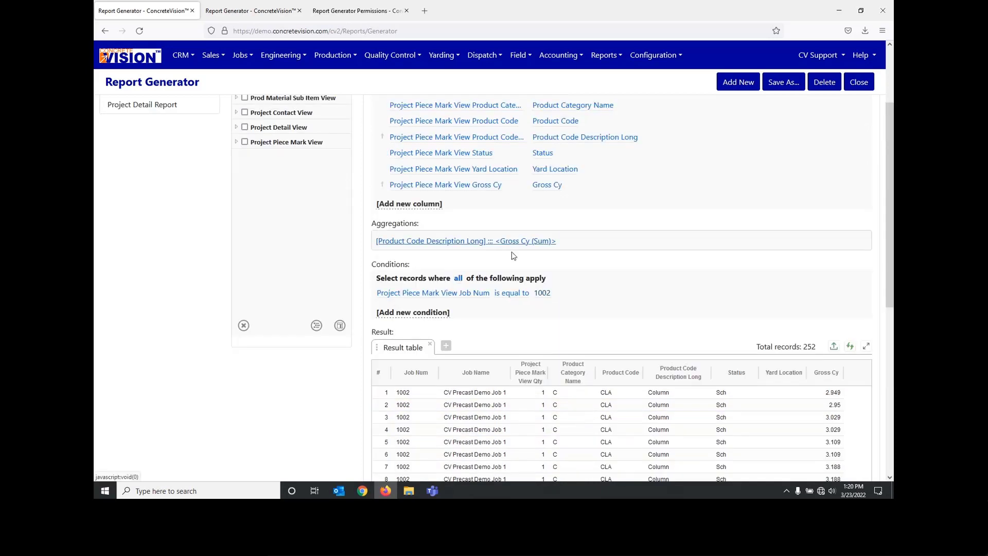
{"action": "scroll", "coordinate": [542, 287], "scroll_direction": "down", "scroll_amount": 4}
{"action": "scroll", "coordinate": [545, 355], "scroll_direction": "down", "scroll_amount": 3}
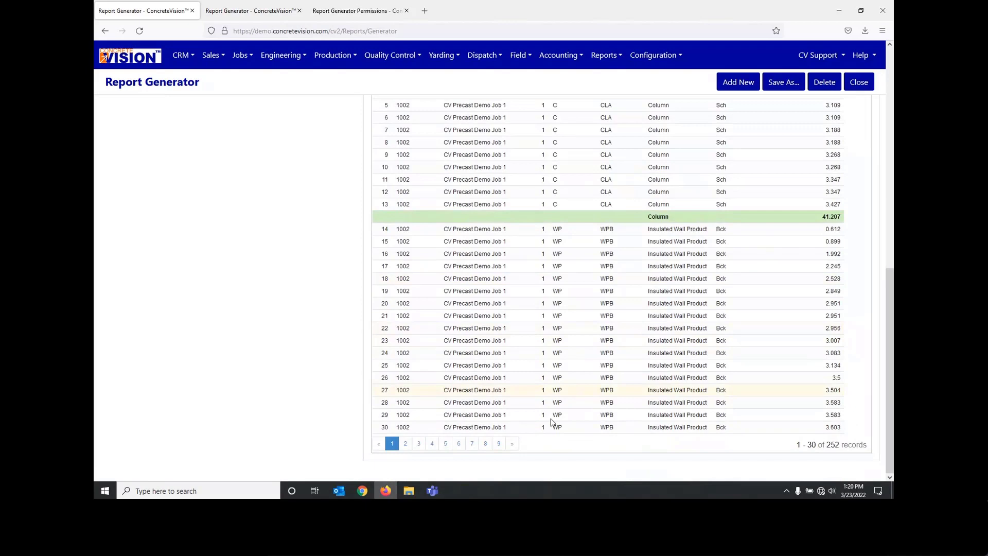
{"action": "left_click", "coordinate": [498, 443]}
{"action": "scroll", "coordinate": [739, 390], "scroll_direction": "down", "scroll_amount": 3}
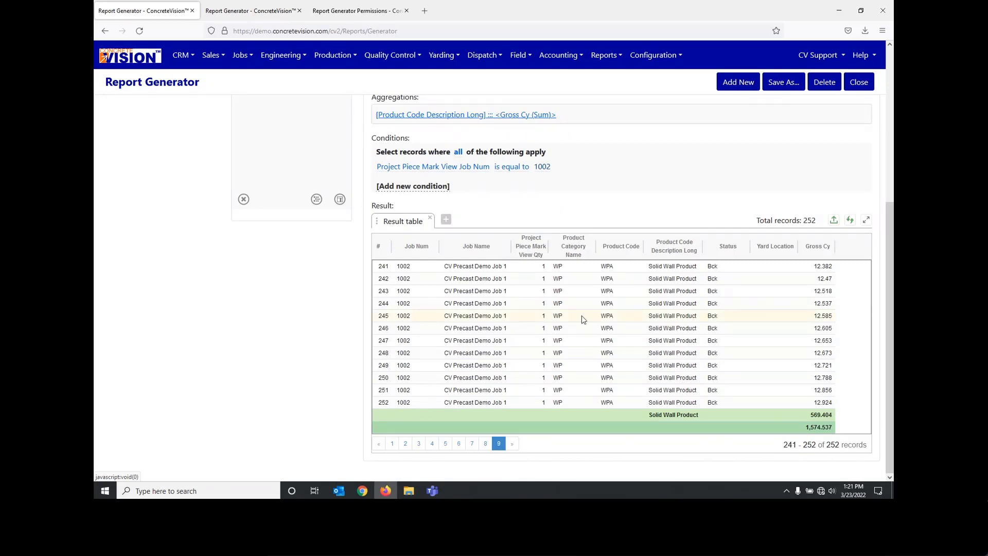
Step: Return to the first result page and compare the Gross Cy subtotals with the report's aggregation and condition settings
{"action": "scroll", "coordinate": [581, 316], "scroll_direction": "up", "scroll_amount": 1}
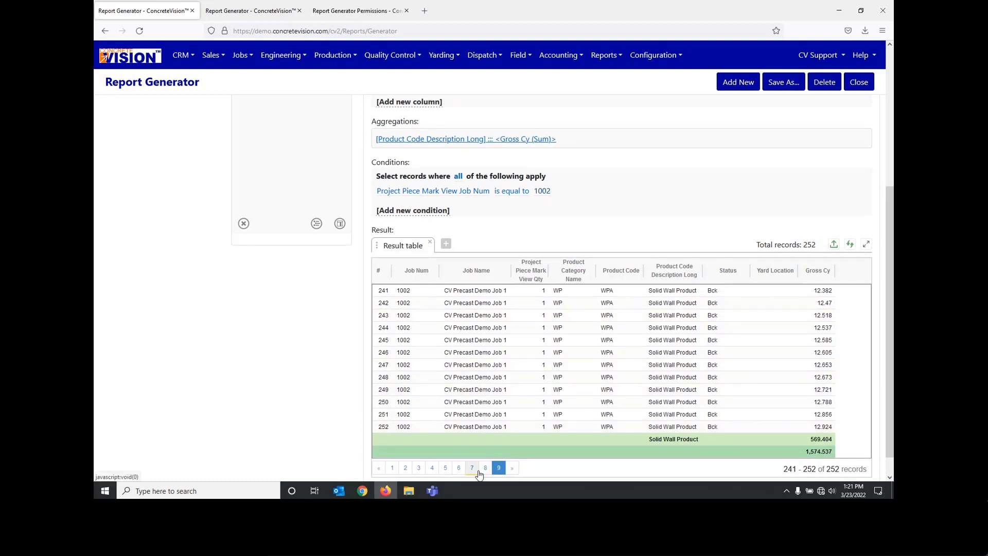
{"action": "left_click", "coordinate": [391, 469]}
{"action": "scroll", "coordinate": [701, 307], "scroll_direction": "down", "scroll_amount": 5}
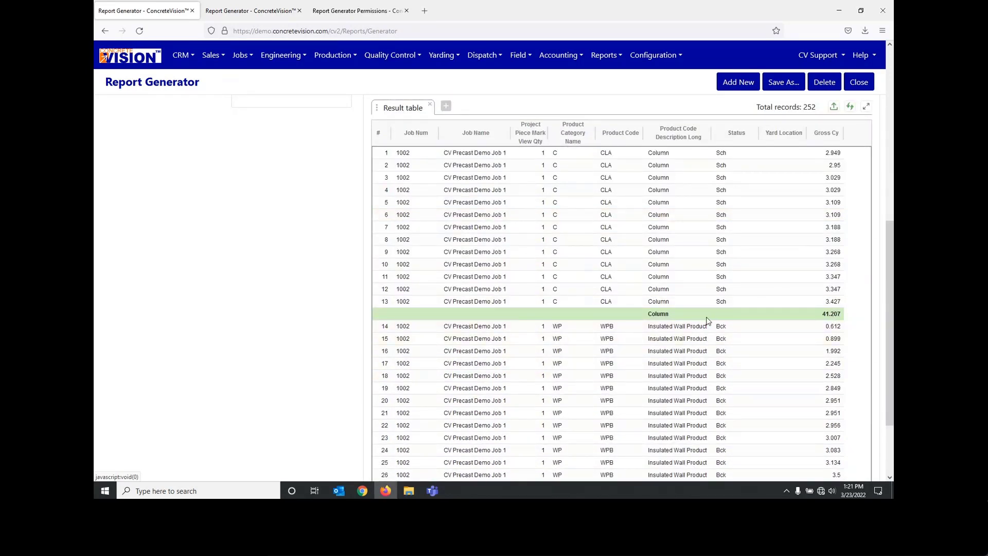
{"action": "scroll", "coordinate": [712, 318], "scroll_direction": "down", "scroll_amount": 1}
{"action": "scroll", "coordinate": [720, 315], "scroll_direction": "up", "scroll_amount": 2}
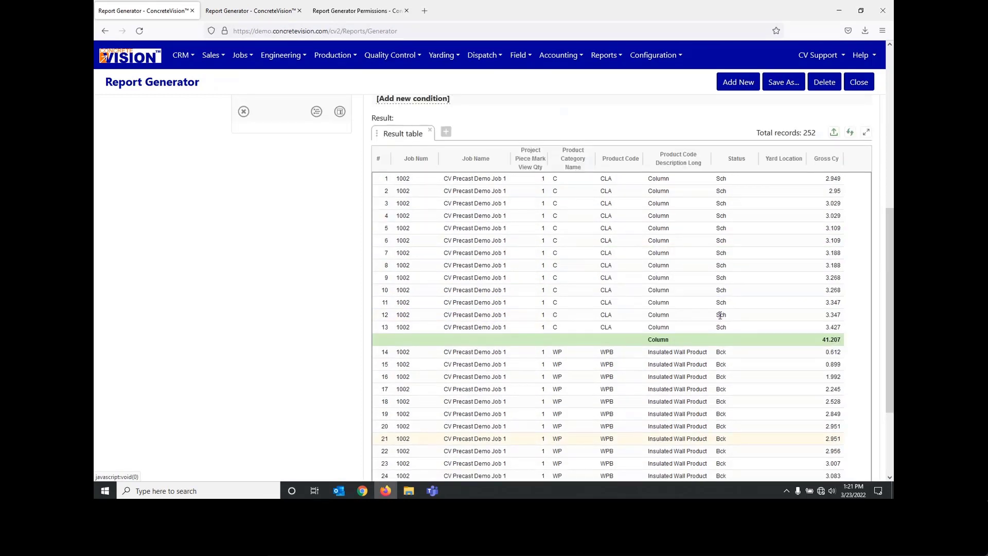
{"action": "scroll", "coordinate": [720, 316], "scroll_direction": "up", "scroll_amount": 2}
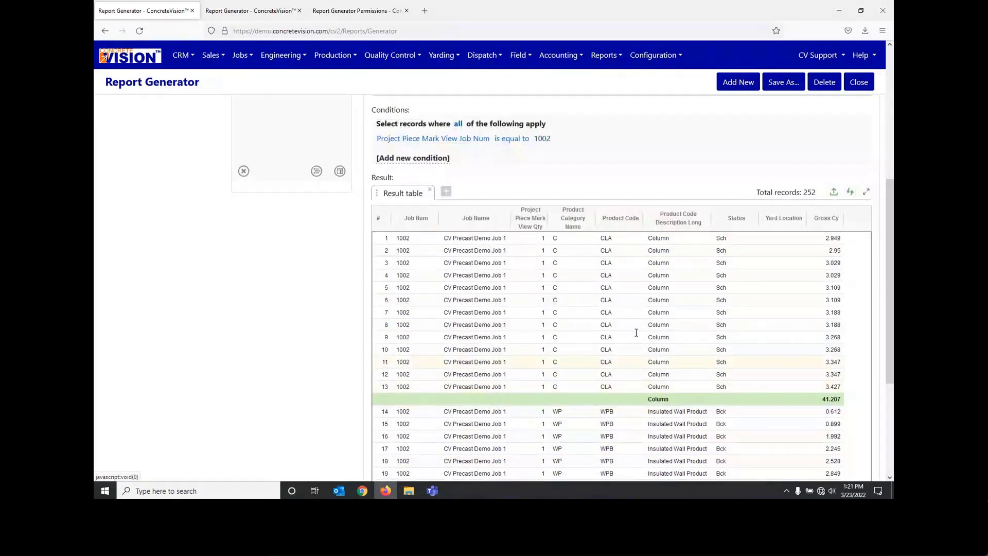
{"action": "scroll", "coordinate": [521, 305], "scroll_direction": "up", "scroll_amount": 4}
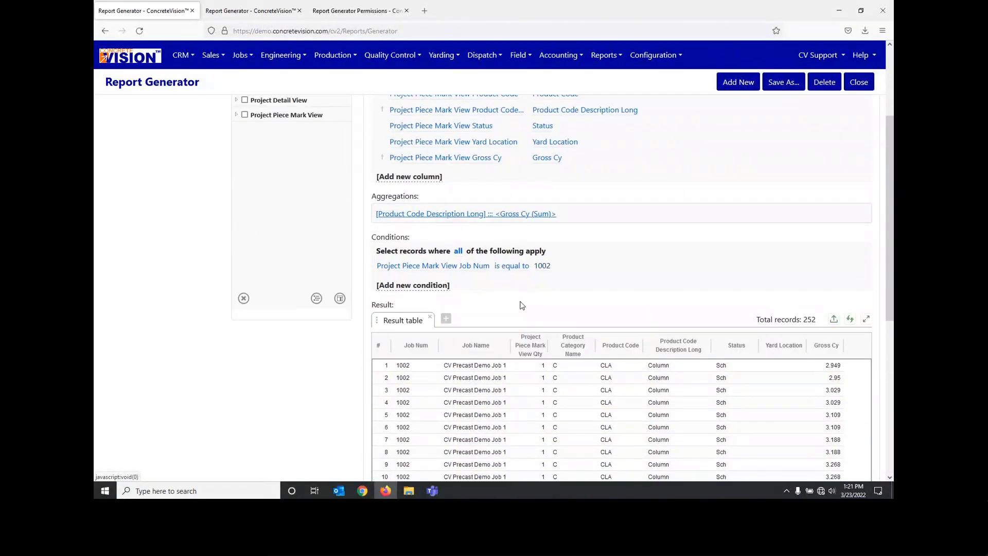
{"action": "scroll", "coordinate": [521, 305], "scroll_direction": "up", "scroll_amount": 1}
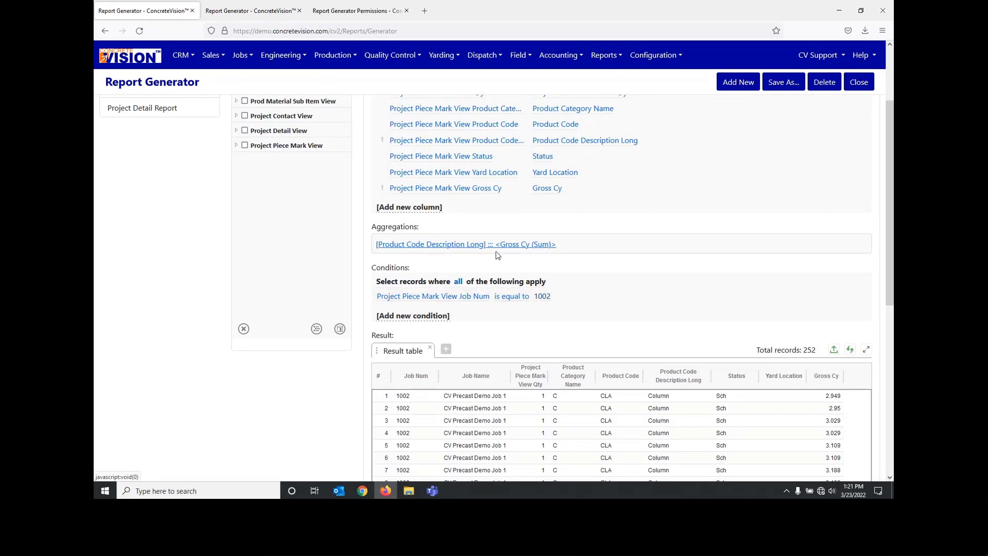
Step: Review the grouping and sum settings in the Piece Mark Report's aggregation and close them without changes
{"action": "left_click", "coordinate": [448, 245]}
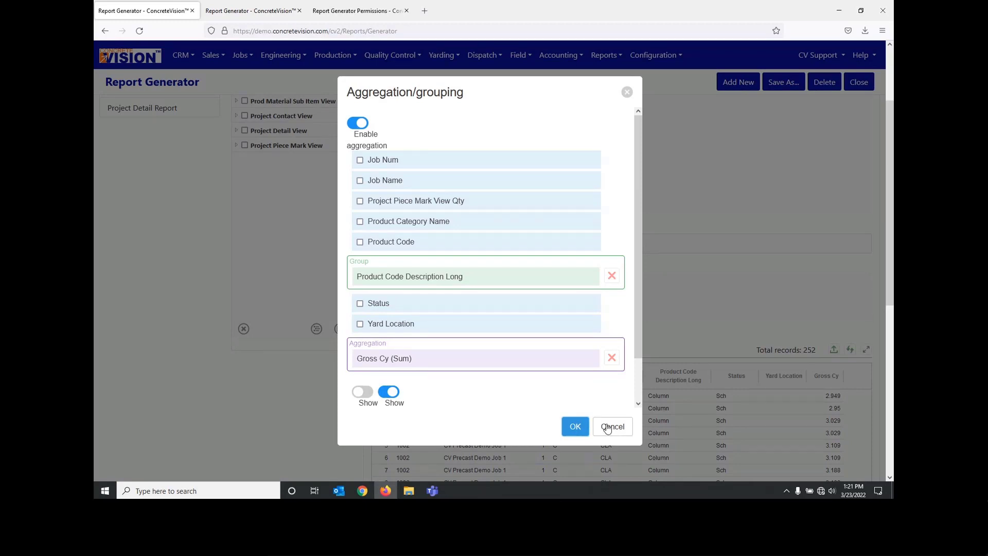
{"action": "left_click", "coordinate": [610, 429]}
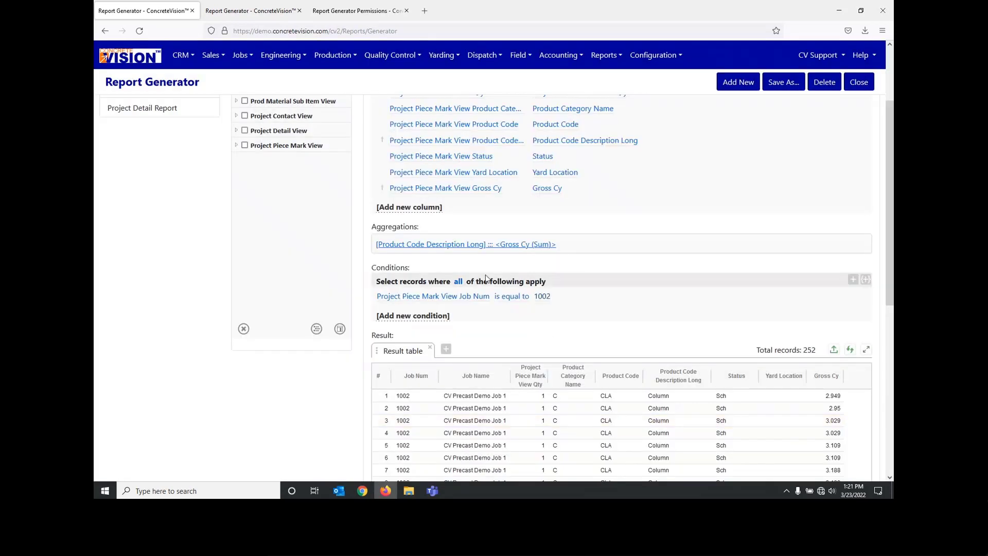
Step: Disable the Project Piece Mark View Job Num column in the Piece Mark Report's selected columns
{"action": "scroll", "coordinate": [469, 278], "scroll_direction": "up", "scroll_amount": 2}
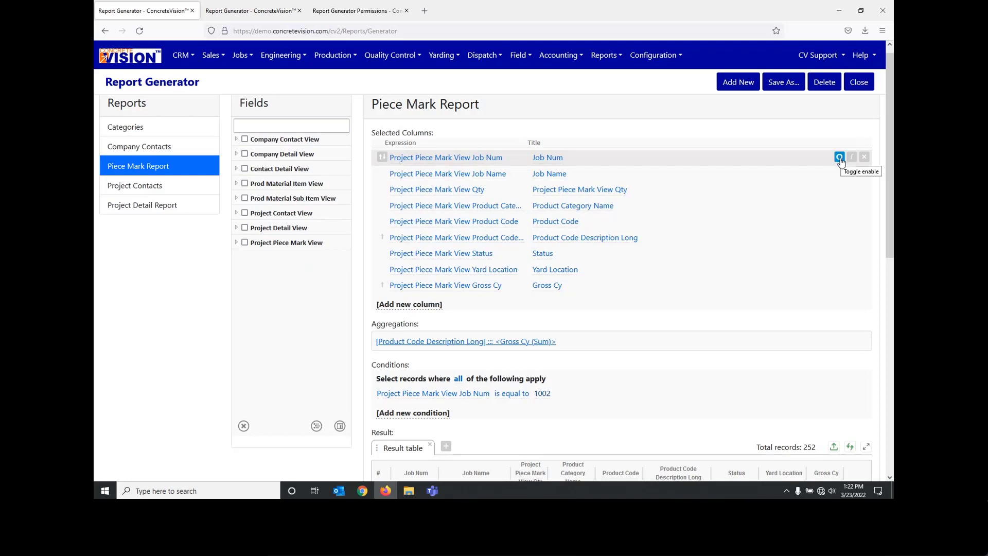
{"action": "left_click", "coordinate": [839, 157]}
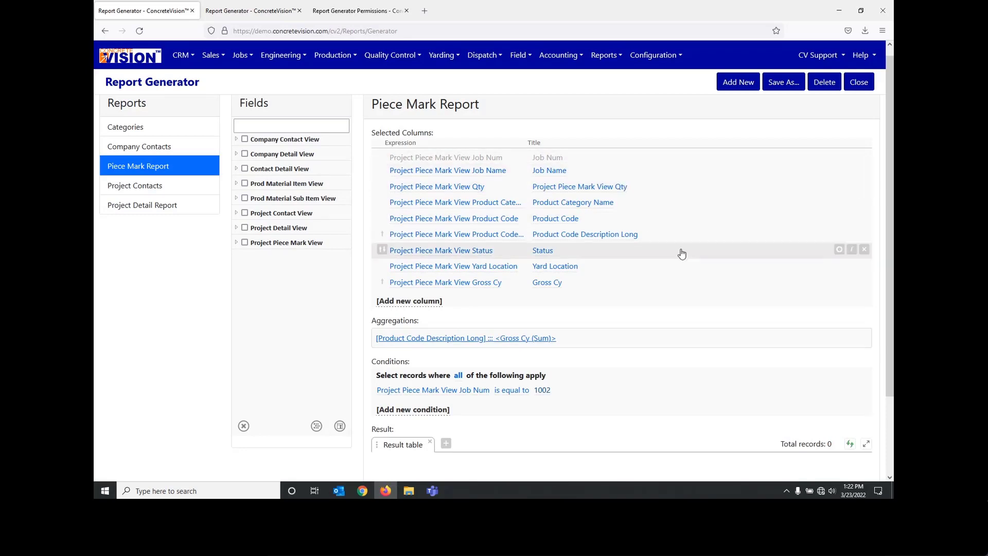
{"action": "scroll", "coordinate": [682, 253], "scroll_direction": "down", "scroll_amount": 1}
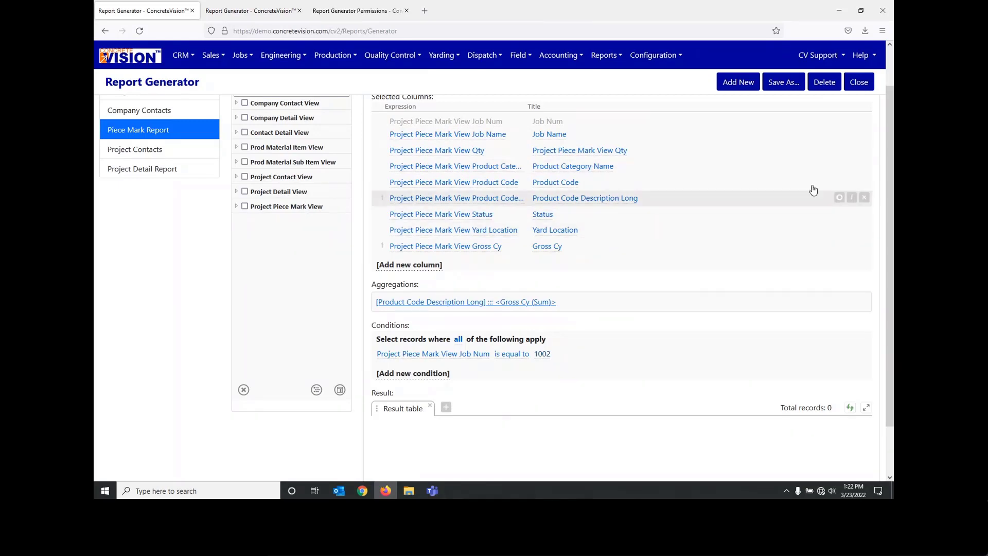
{"action": "scroll", "coordinate": [341, 272], "scroll_direction": "up", "scroll_amount": 1}
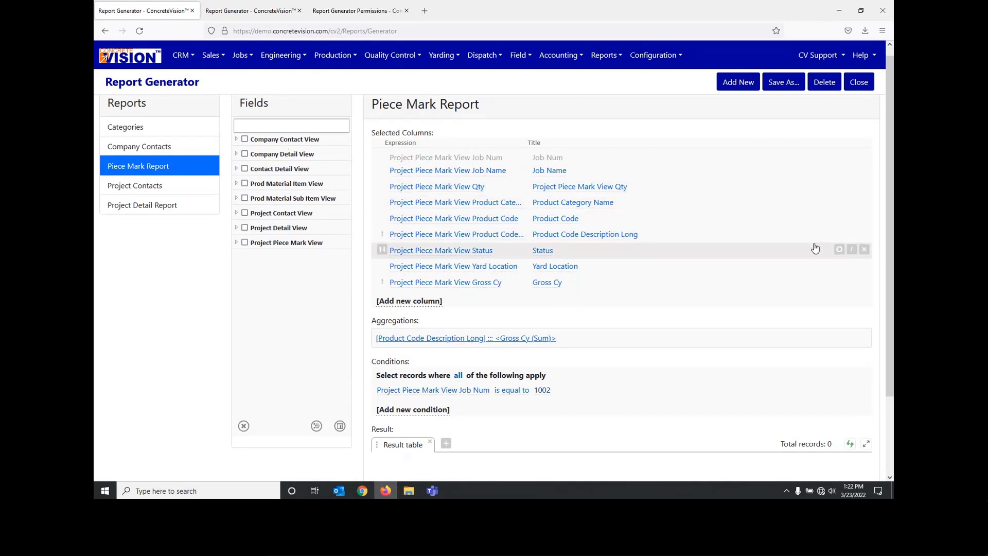
Step: Disable the condition that Job Num is equal to 1002 and refresh the result table
{"action": "scroll", "coordinate": [796, 313], "scroll_direction": "down", "scroll_amount": 1}
{"action": "scroll", "coordinate": [795, 312], "scroll_direction": "down", "scroll_amount": 1}
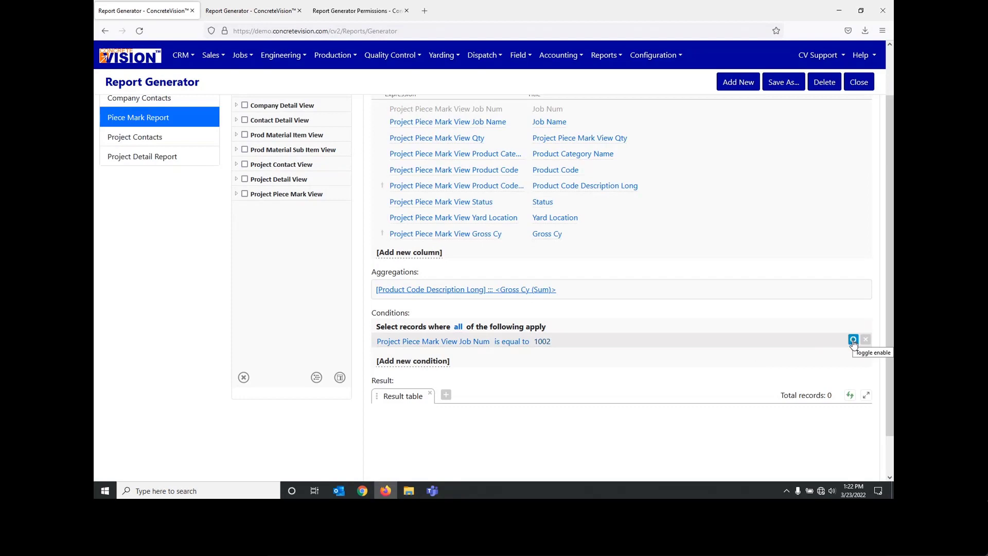
{"action": "left_click", "coordinate": [853, 340]}
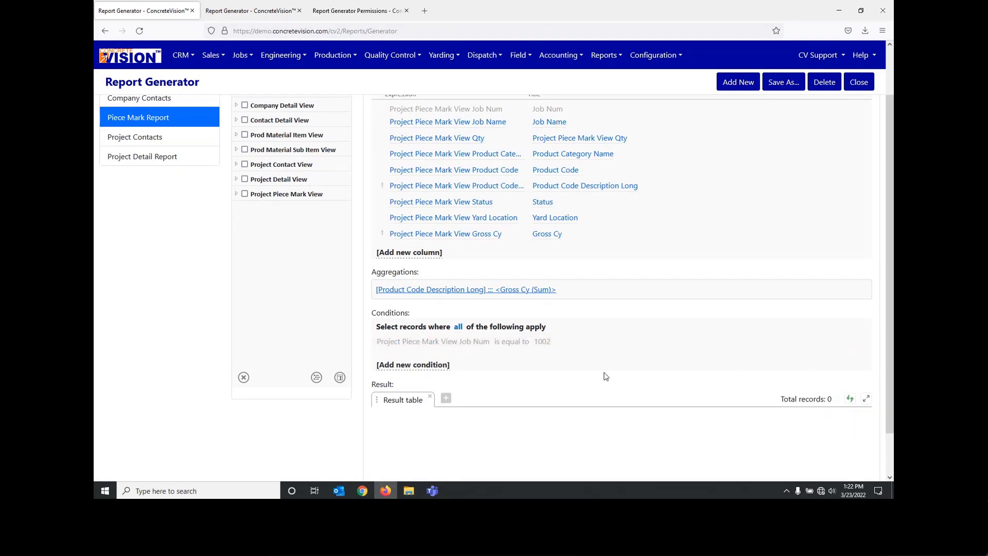
{"action": "scroll", "coordinate": [720, 380], "scroll_direction": "down", "scroll_amount": 1}
{"action": "left_click", "coordinate": [850, 389]}
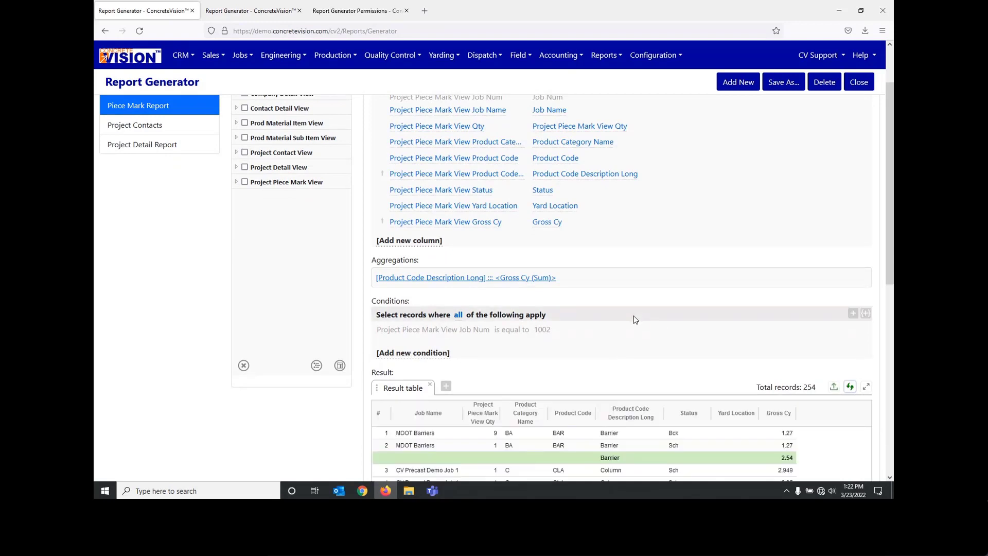
{"action": "scroll", "coordinate": [630, 314], "scroll_direction": "down", "scroll_amount": 1}
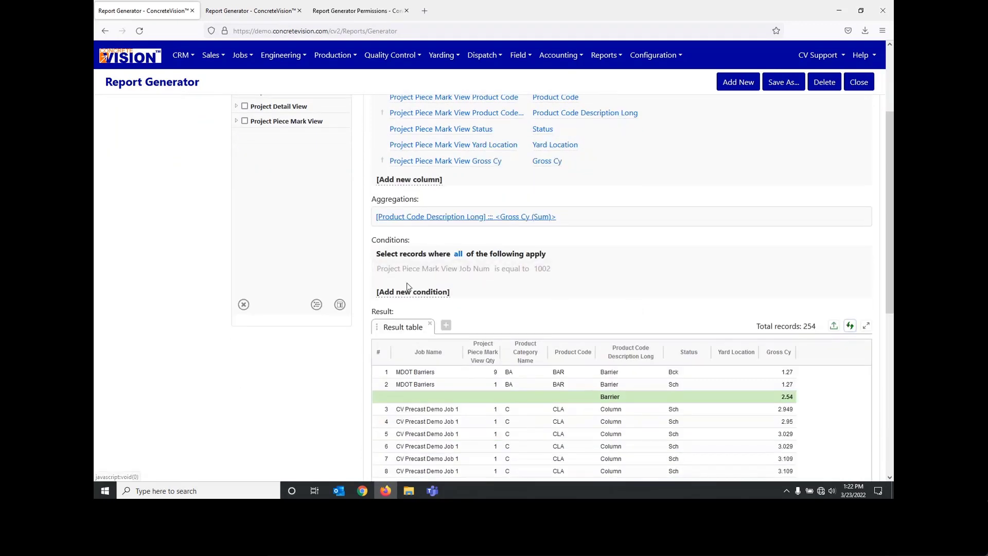
{"action": "left_click", "coordinate": [418, 293]}
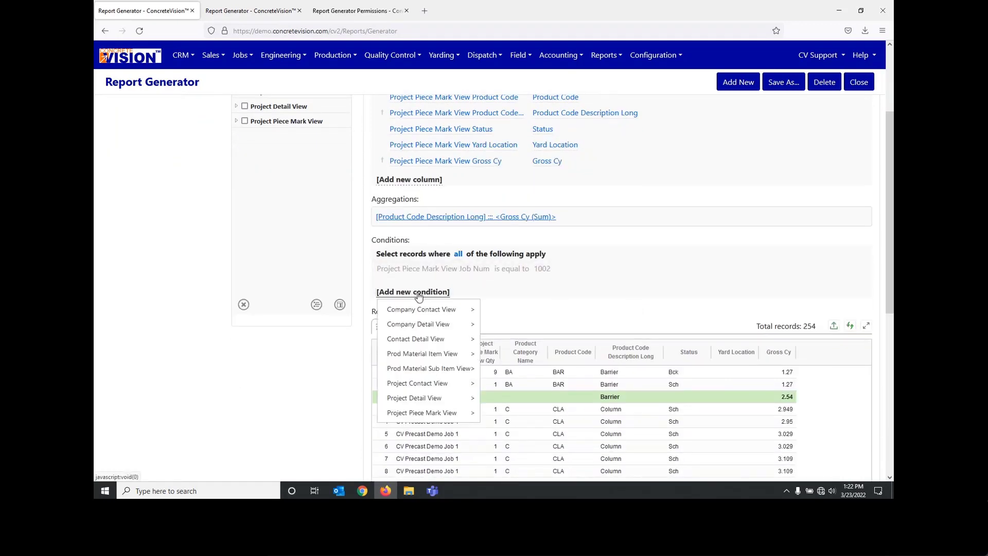
{"action": "mouse_move", "coordinate": [426, 308]}
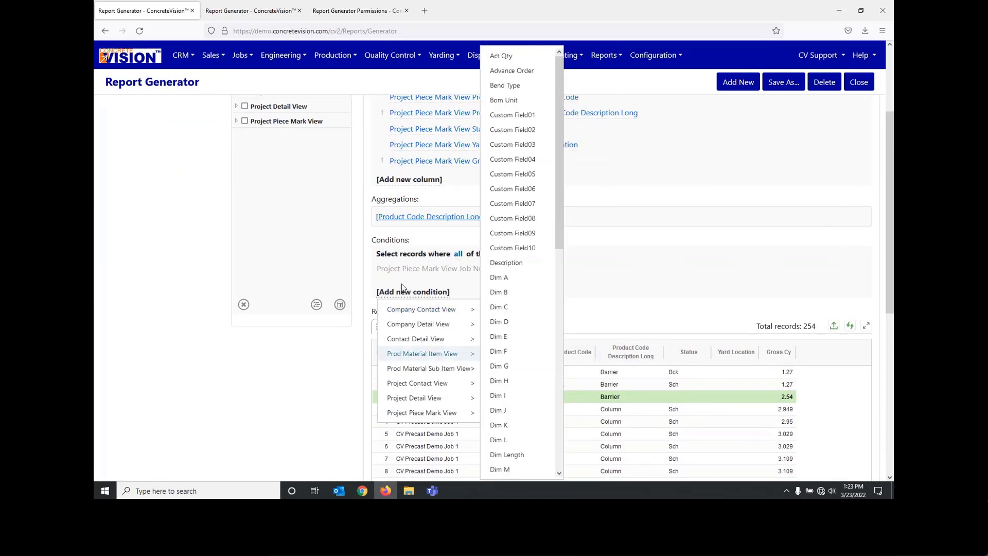
{"action": "mouse_move", "coordinate": [441, 392]}
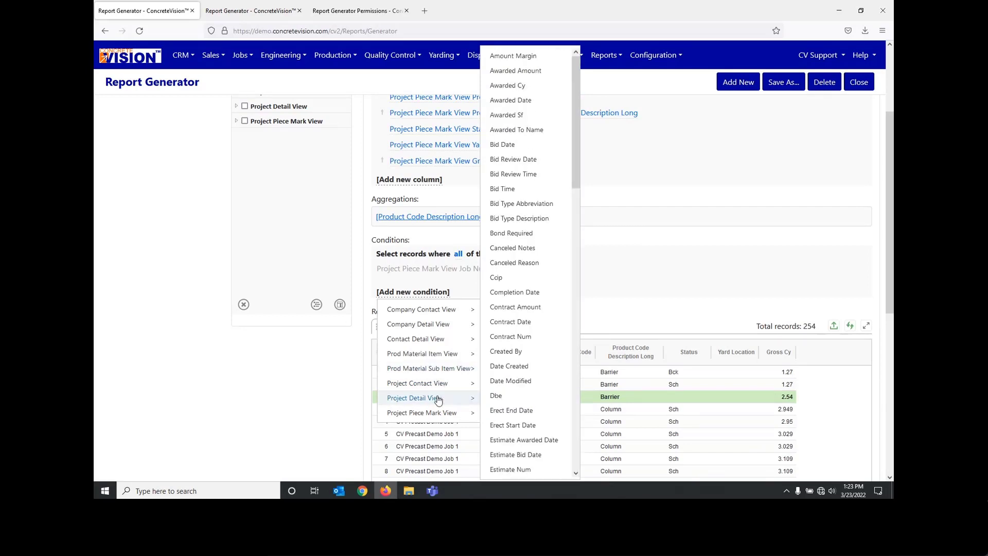
{"action": "mouse_move", "coordinate": [440, 353]}
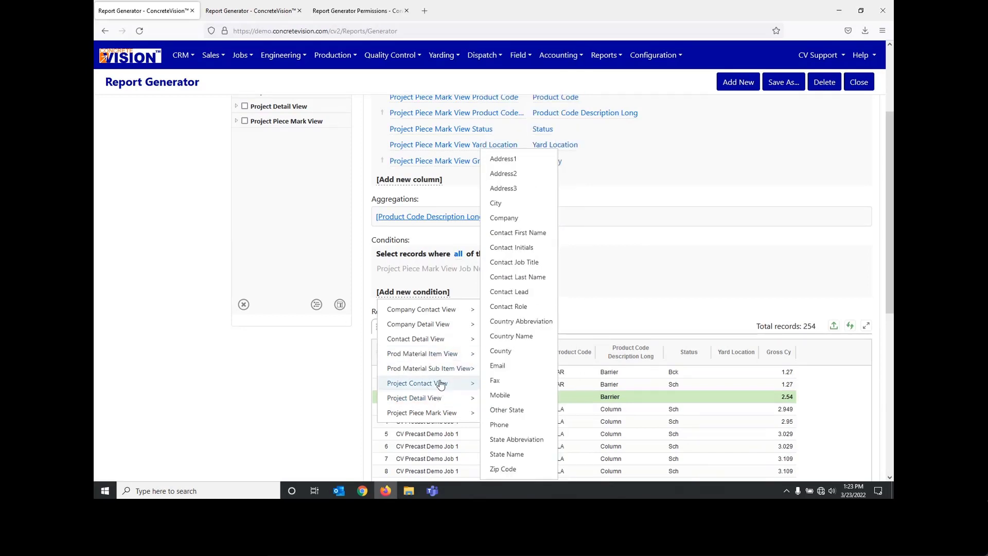
Step: Filter the fields by "job nu" and add Project Piece Mark View Job Num as a second condition
{"action": "scroll", "coordinate": [232, 171], "scroll_direction": "up", "scroll_amount": 3}
{"action": "left_click", "coordinate": [283, 139]}
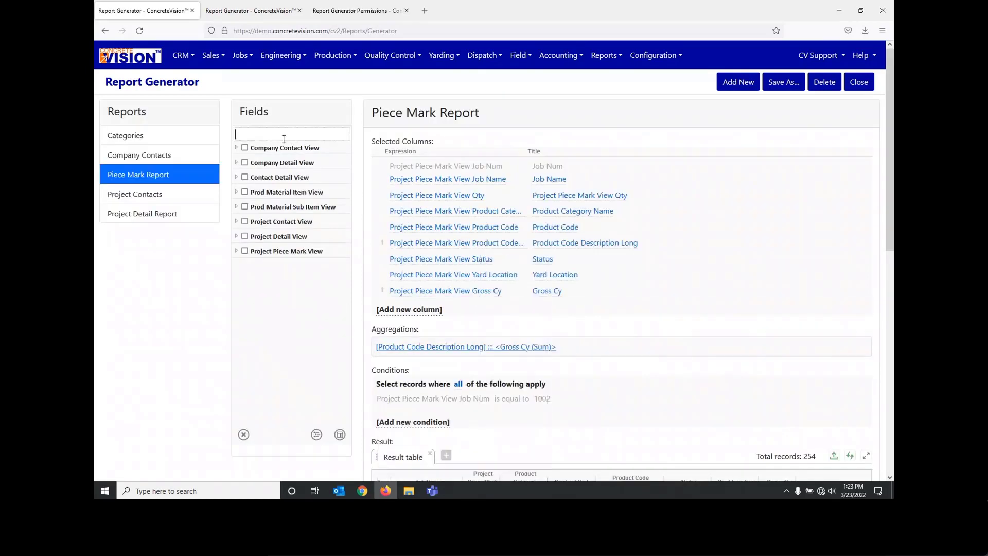
{"action": "type", "text": "job nu"}
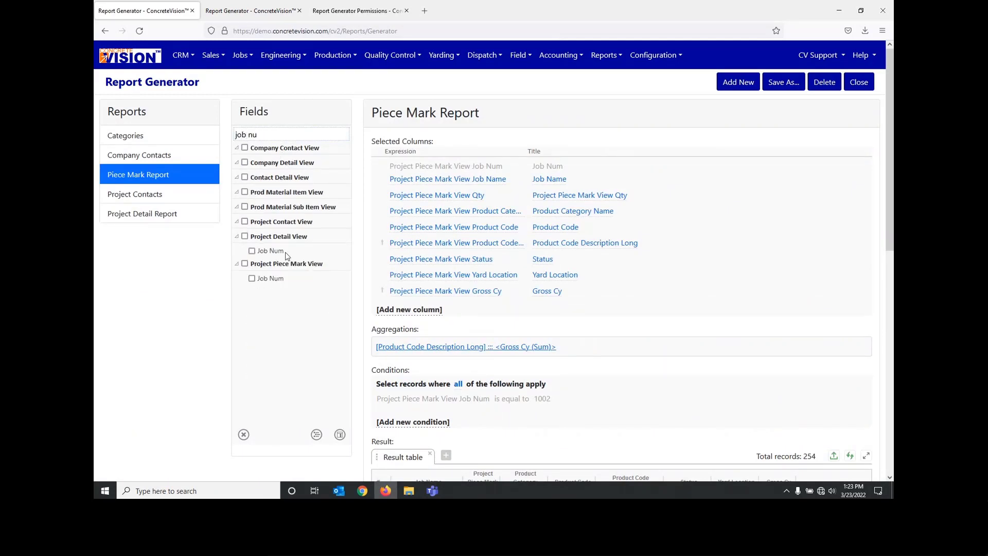
{"action": "left_click", "coordinate": [252, 278]}
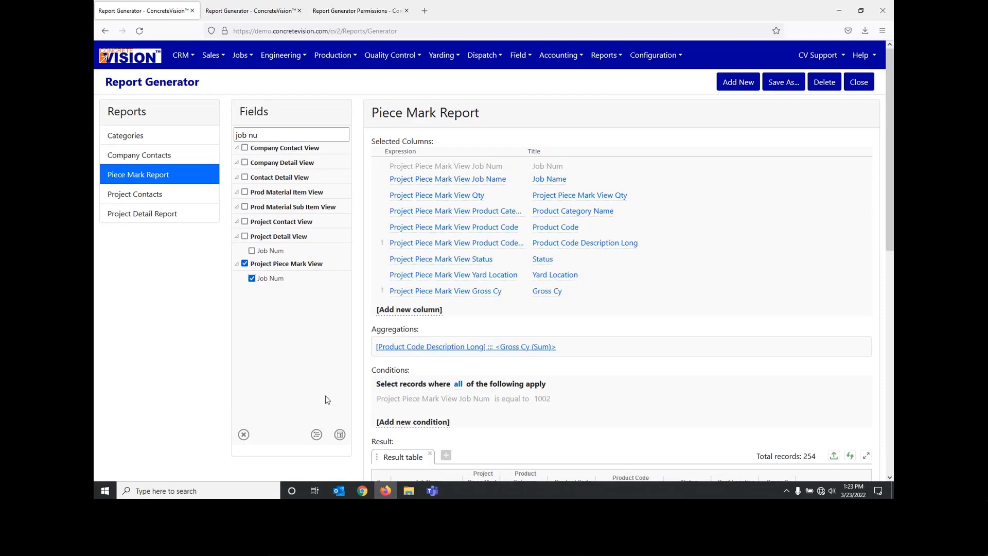
{"action": "left_click", "coordinate": [339, 434]}
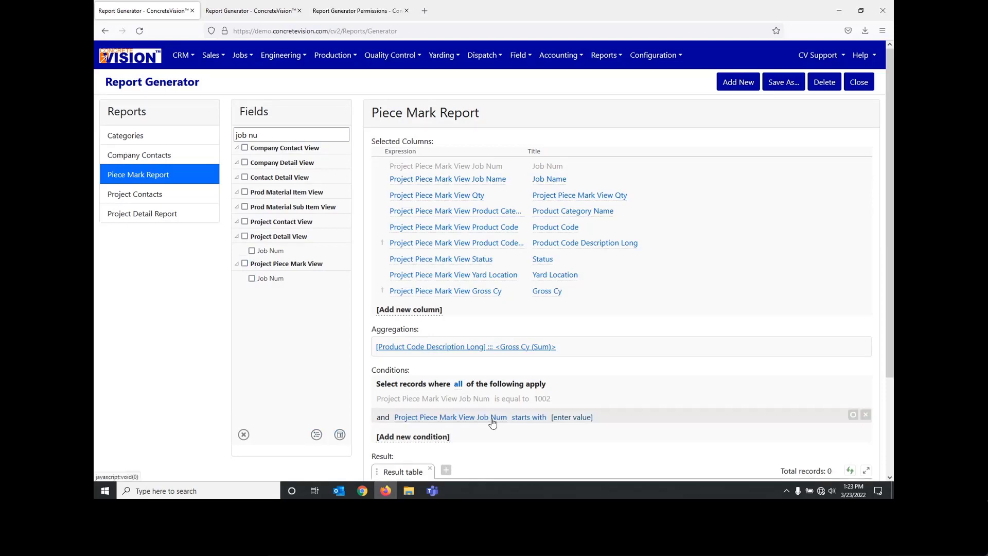
Step: Set the second Job Num condition to is equal to 1001 and refresh the result table
{"action": "left_click", "coordinate": [540, 421]}
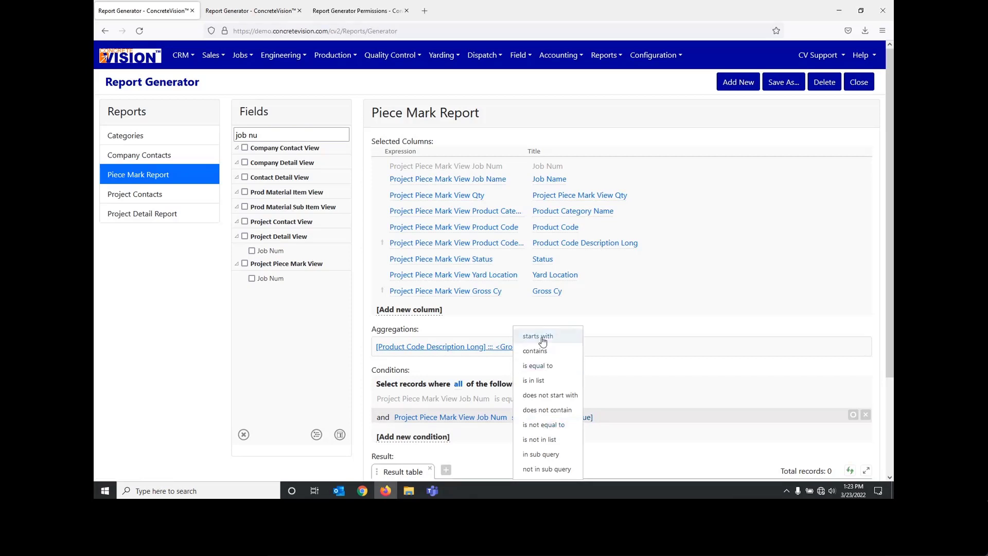
{"action": "left_click", "coordinate": [539, 366]}
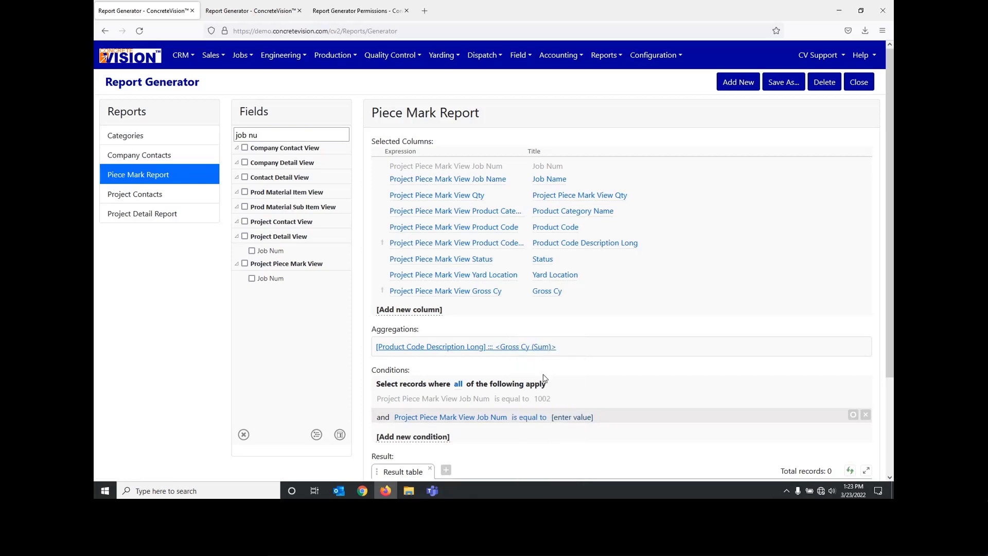
{"action": "left_click", "coordinate": [567, 421]}
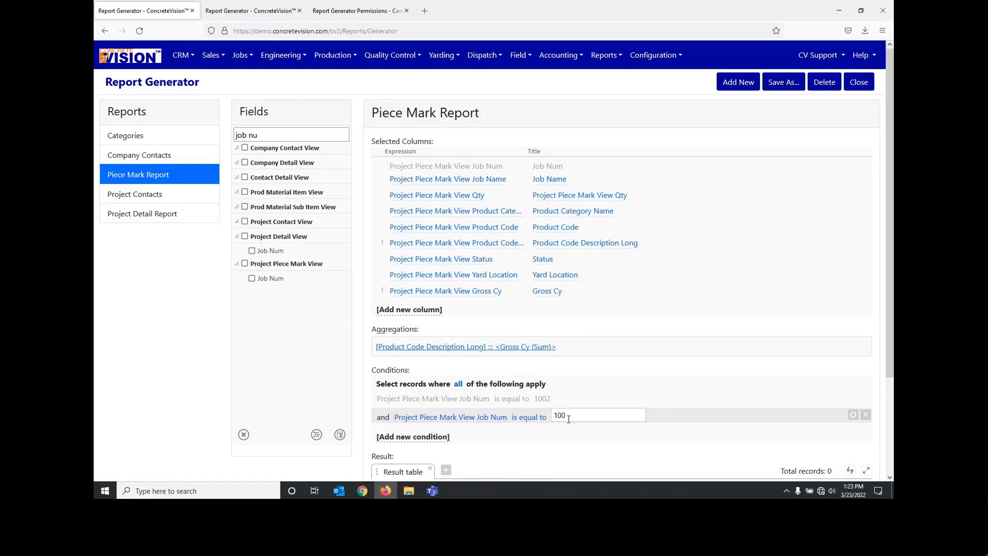
{"action": "left_click", "coordinate": [597, 436]}
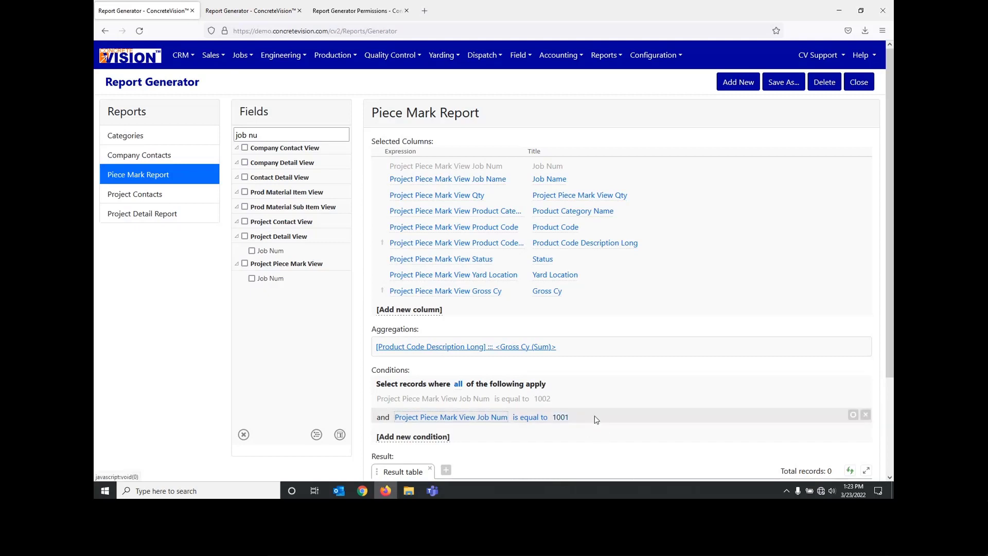
{"action": "scroll", "coordinate": [864, 420], "scroll_direction": "down", "scroll_amount": 1}
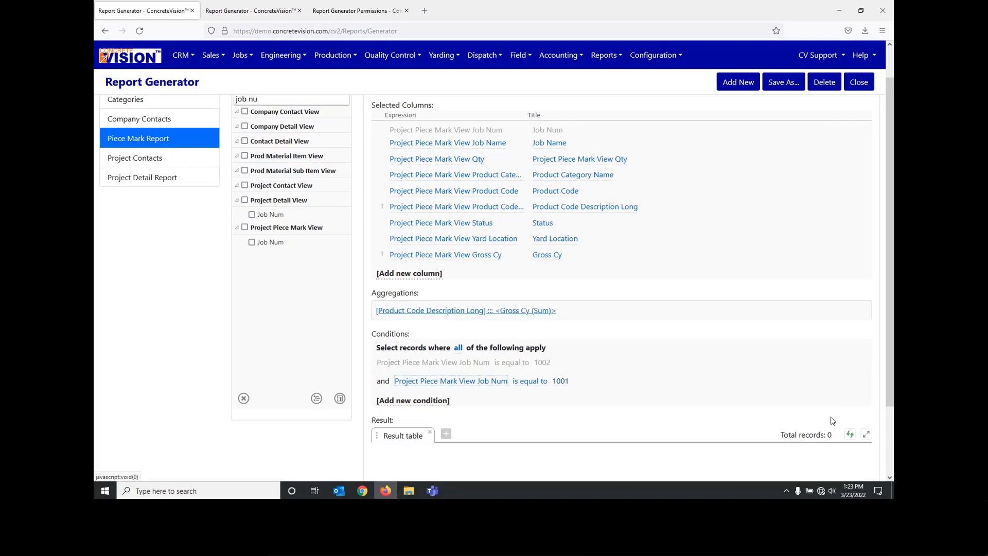
{"action": "scroll", "coordinate": [832, 421], "scroll_direction": "down", "scroll_amount": 1}
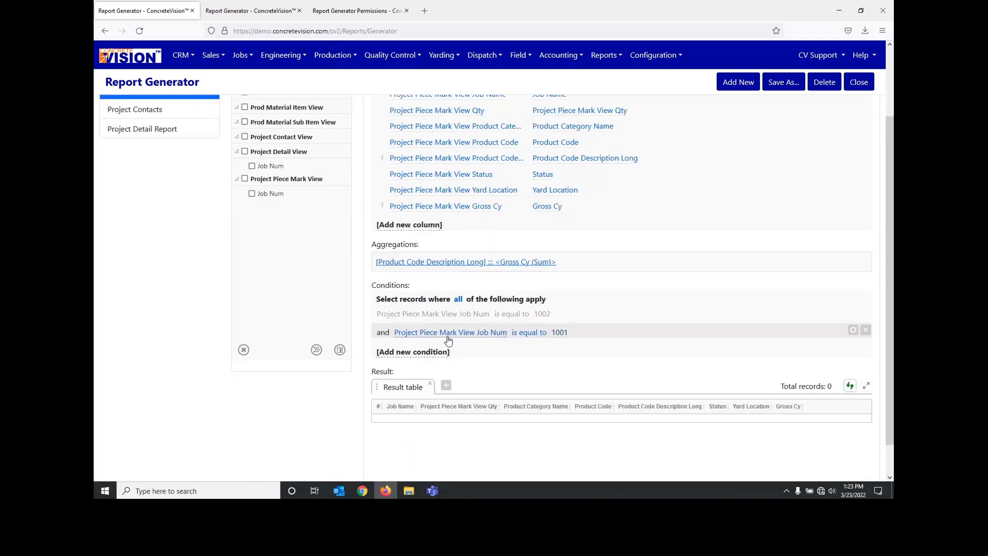
Step: Disable the Job Num 1001 condition and refresh the result table to review all jobs
{"action": "left_click", "coordinate": [852, 331]}
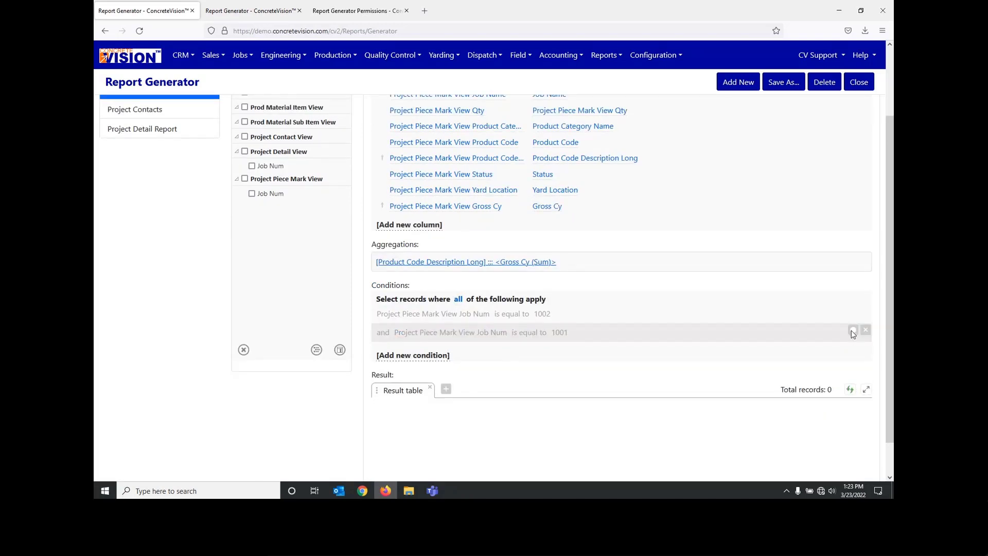
{"action": "left_click", "coordinate": [850, 391]}
{"action": "scroll", "coordinate": [850, 394], "scroll_direction": "down", "scroll_amount": 2}
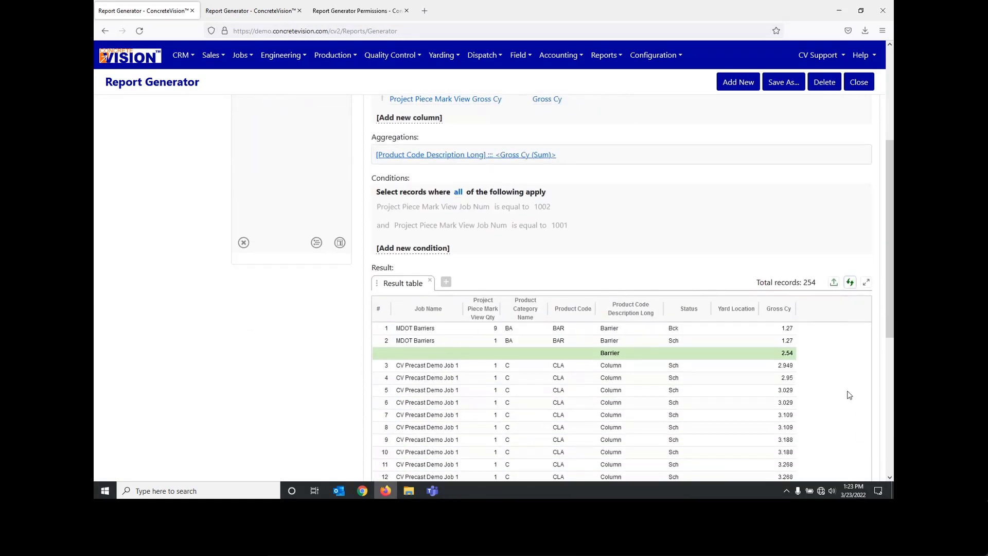
Step: Re-enable the Job Num 1002 condition and refresh the result table
{"action": "scroll", "coordinate": [849, 395], "scroll_direction": "up", "scroll_amount": 1}
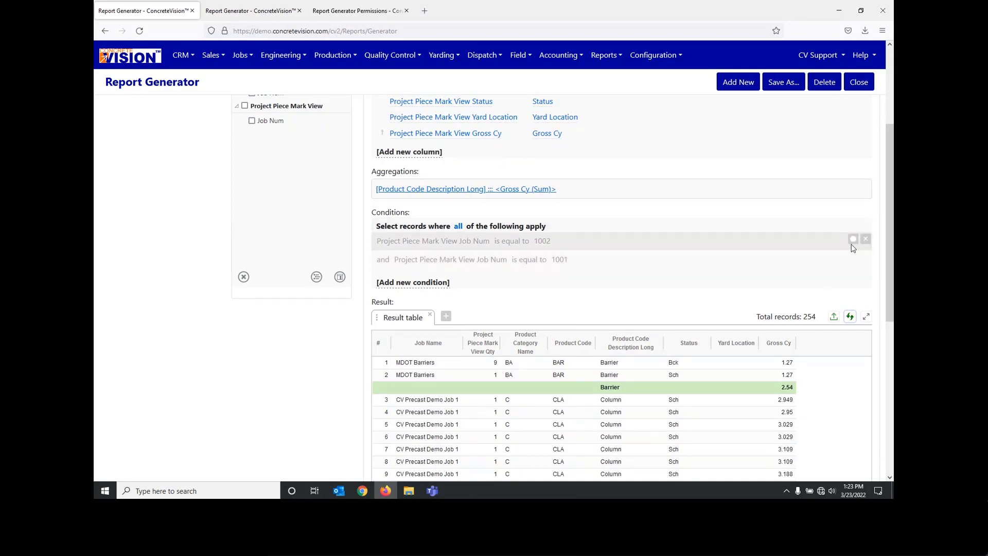
{"action": "left_click", "coordinate": [852, 241]}
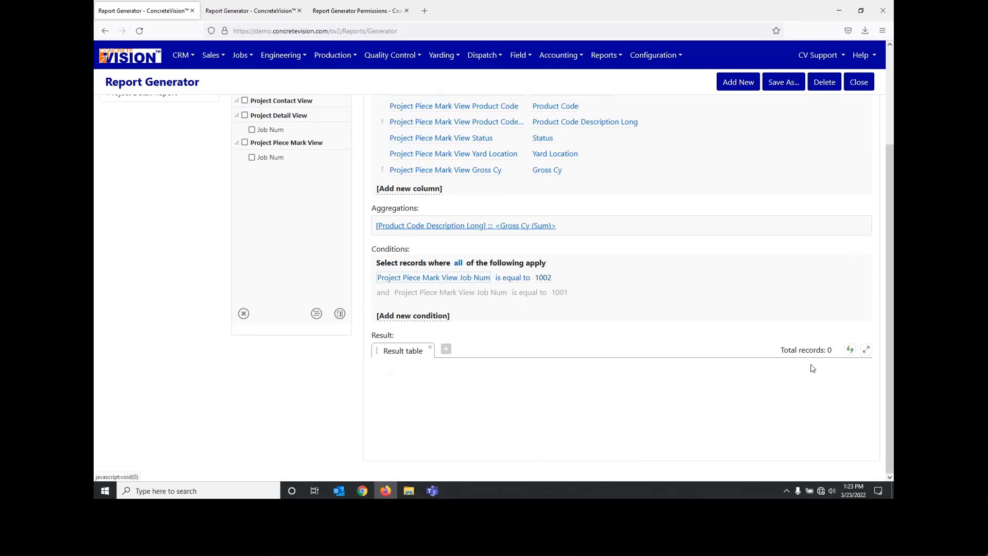
{"action": "left_click", "coordinate": [851, 350]}
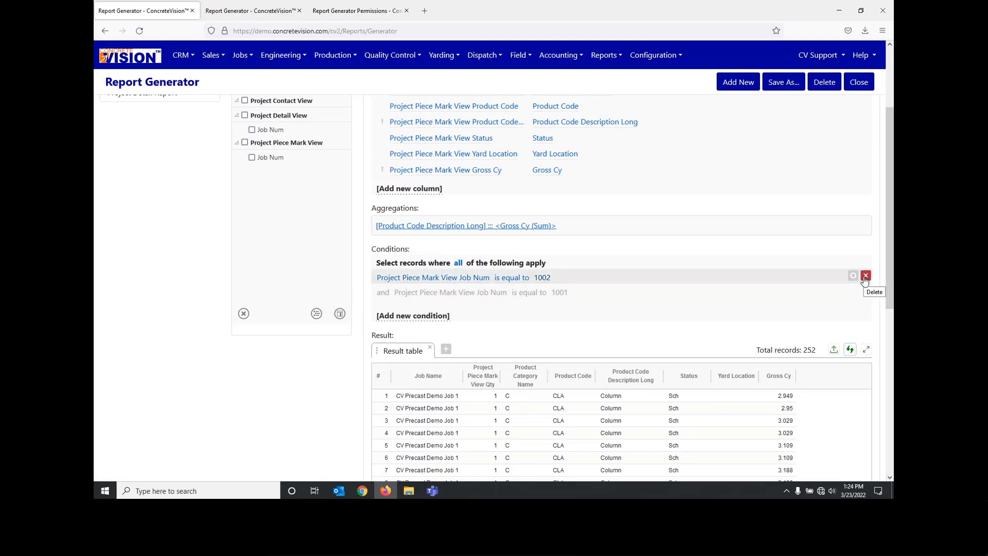
Step: Disable the Job Num 1002 condition, enable the 1001 condition instead and refresh the result table
{"action": "left_click", "coordinate": [852, 275]}
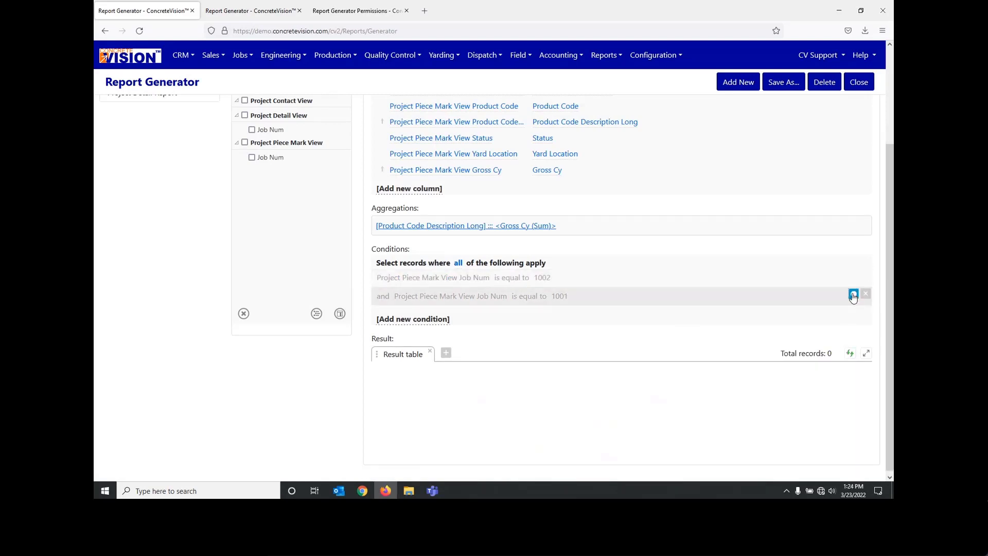
{"action": "left_click", "coordinate": [853, 297]}
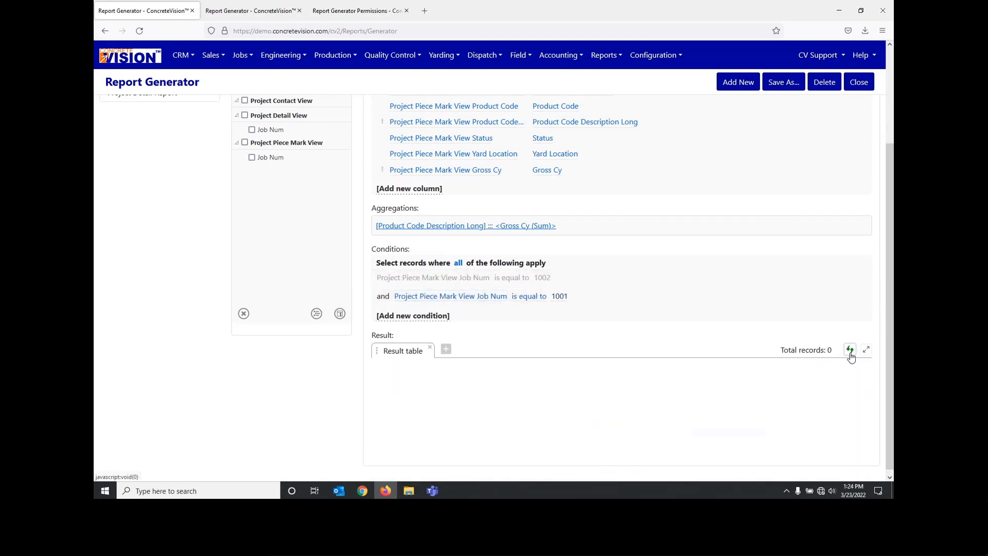
{"action": "left_click", "coordinate": [851, 352]}
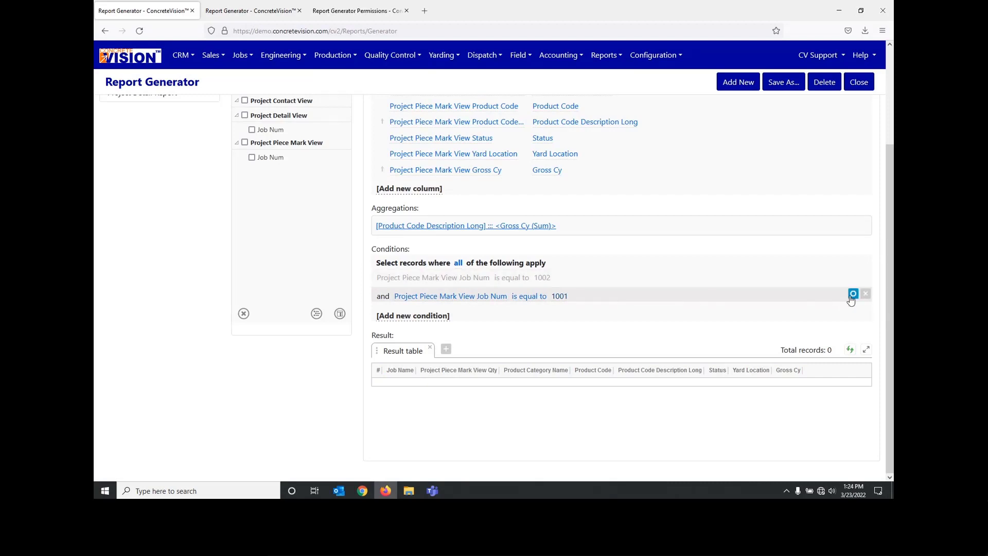
Step: Delete both Job Num conditions and add a fresh condition on the Project Piece Mark View Job Num field
{"action": "left_click", "coordinate": [866, 293]}
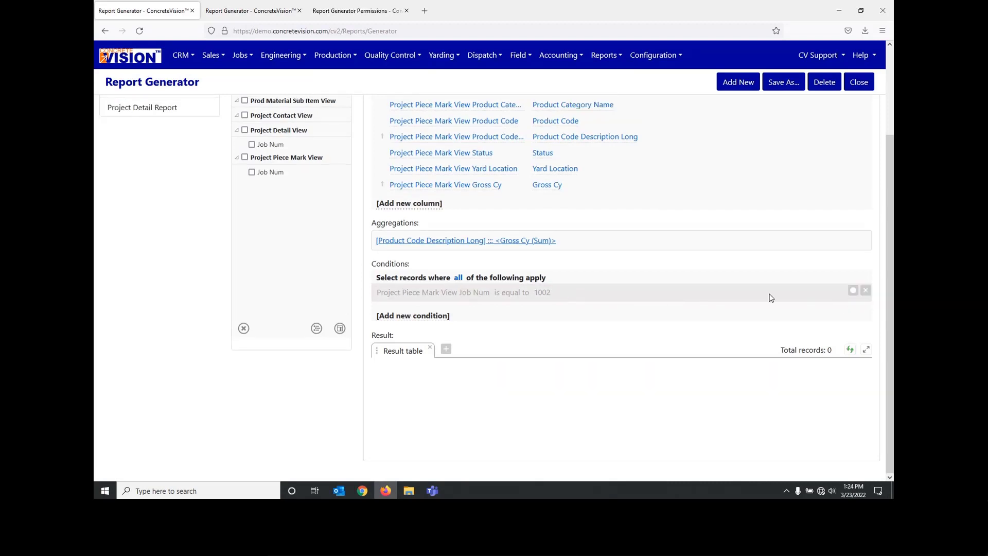
{"action": "left_click", "coordinate": [272, 173]}
{"action": "left_click", "coordinate": [866, 292]}
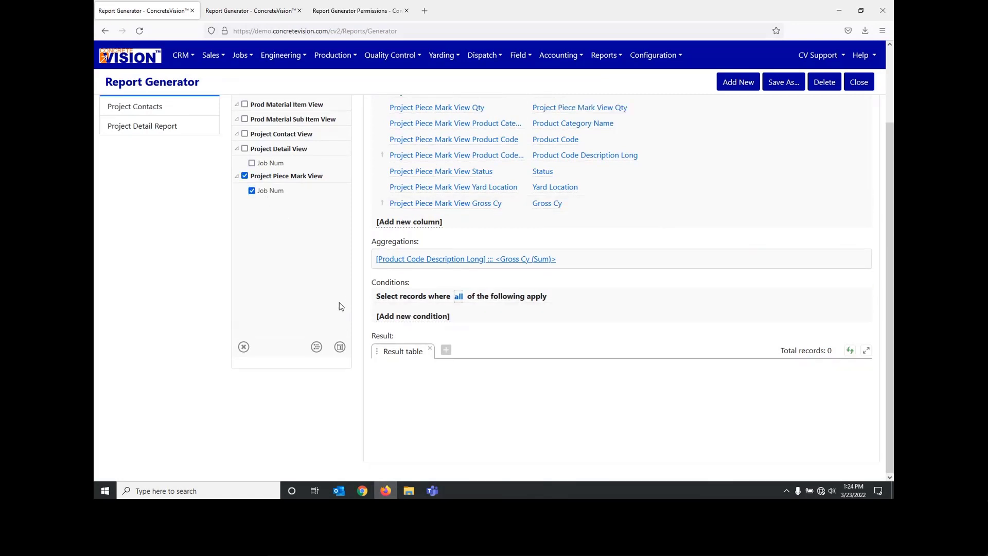
{"action": "left_click", "coordinate": [316, 347]}
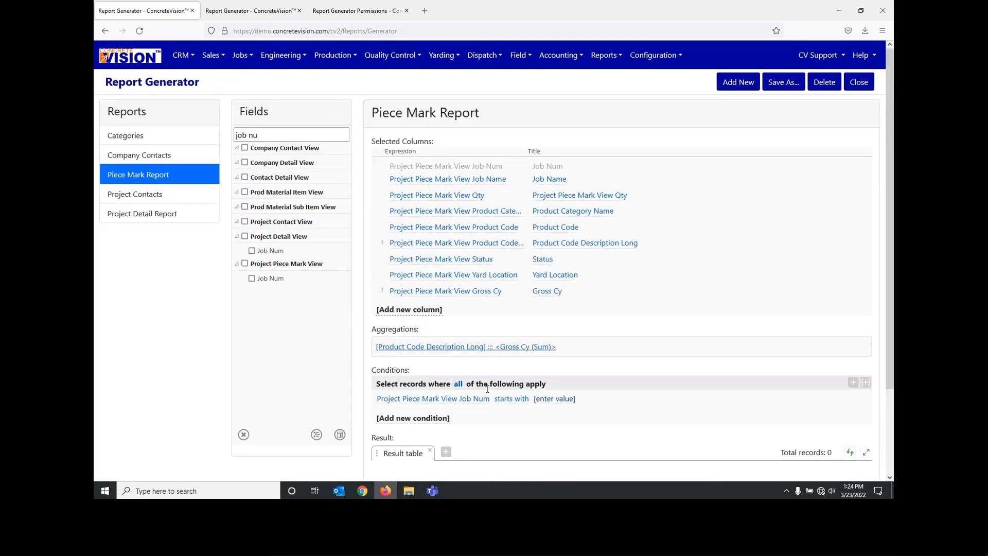
Step: Set the Job Num "starts with" condition value to 1001 and refresh the result table
{"action": "scroll", "coordinate": [514, 360], "scroll_direction": "down", "scroll_amount": 2}
{"action": "left_click", "coordinate": [554, 296]}
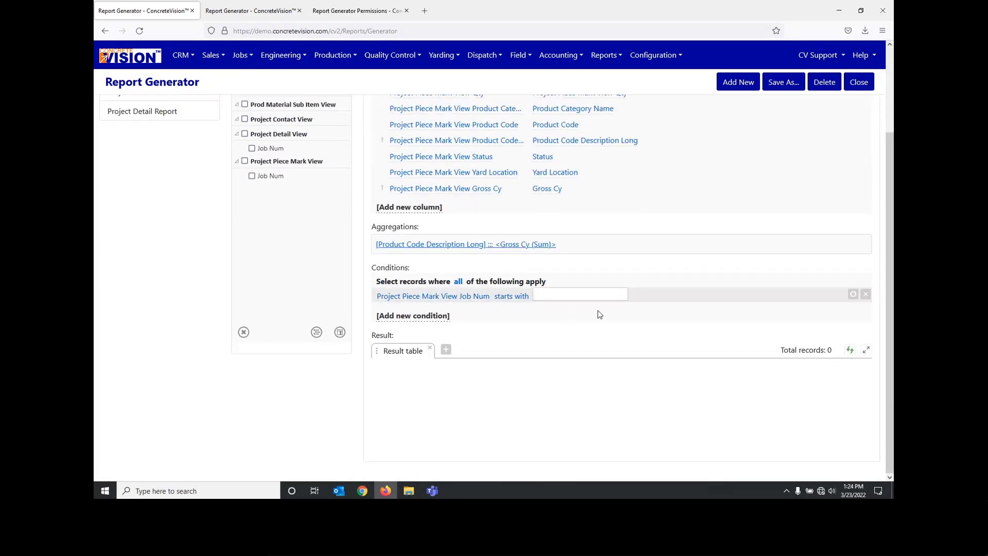
{"action": "left_click_drag", "start_coordinate": [652, 336], "coordinate": [695, 332]}
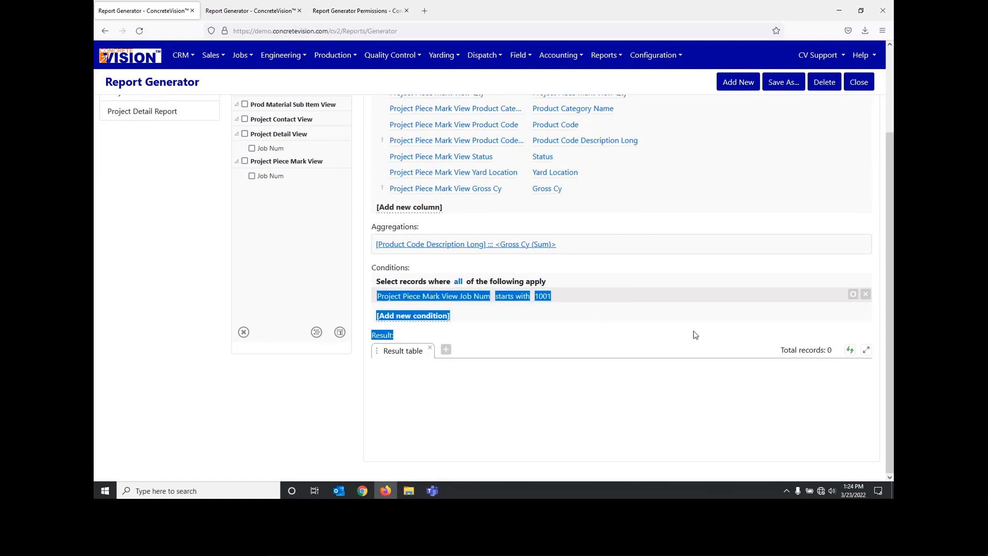
{"action": "left_click", "coordinate": [807, 337]}
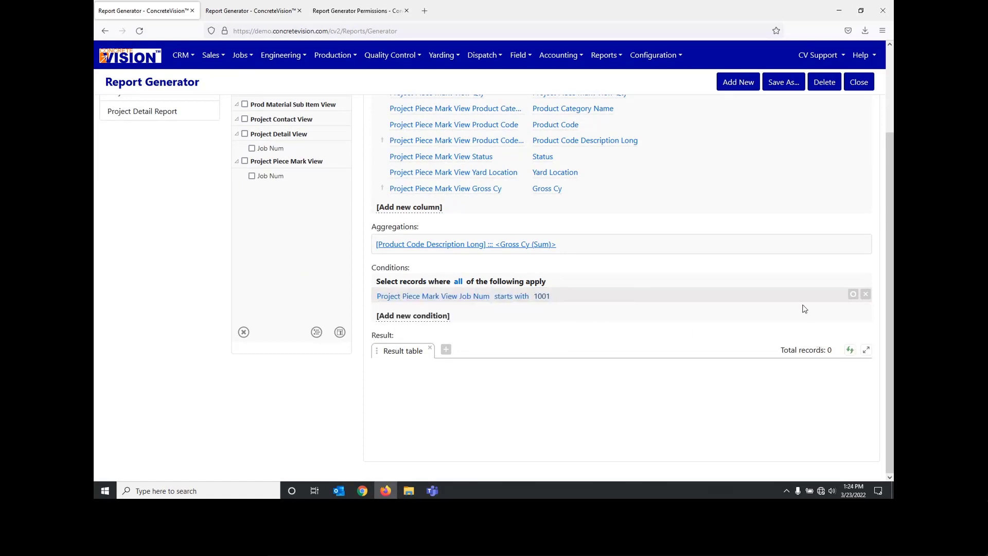
{"action": "left_click", "coordinate": [849, 349]}
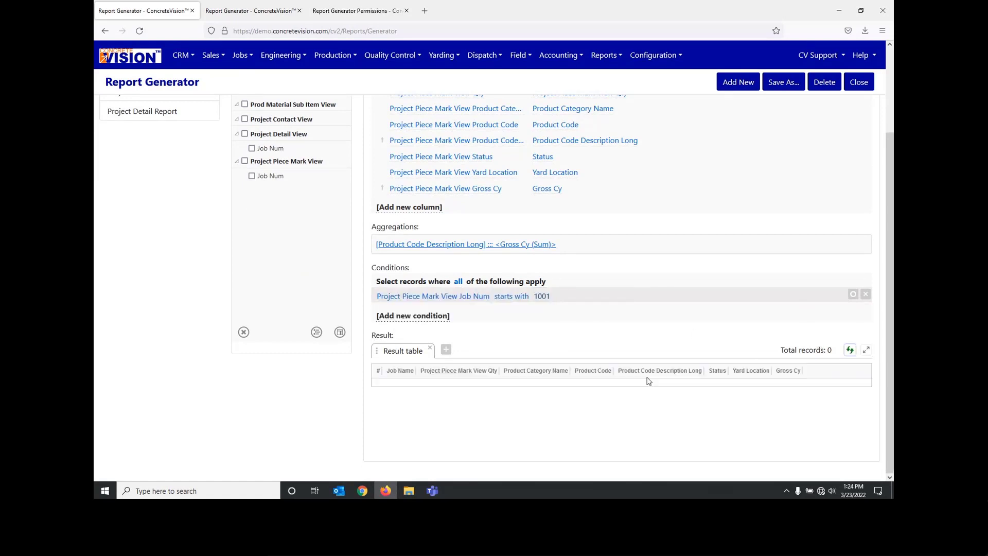
Step: Disable the Job Num 1001 condition and re-enable it
{"action": "left_click", "coordinate": [542, 296]}
{"action": "left_click", "coordinate": [852, 297]}
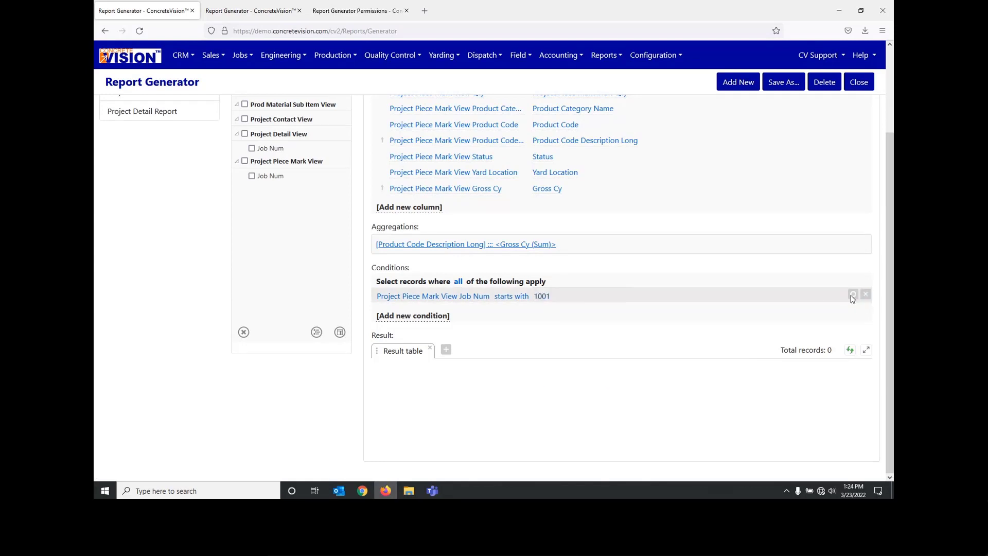
{"action": "left_click", "coordinate": [852, 297]}
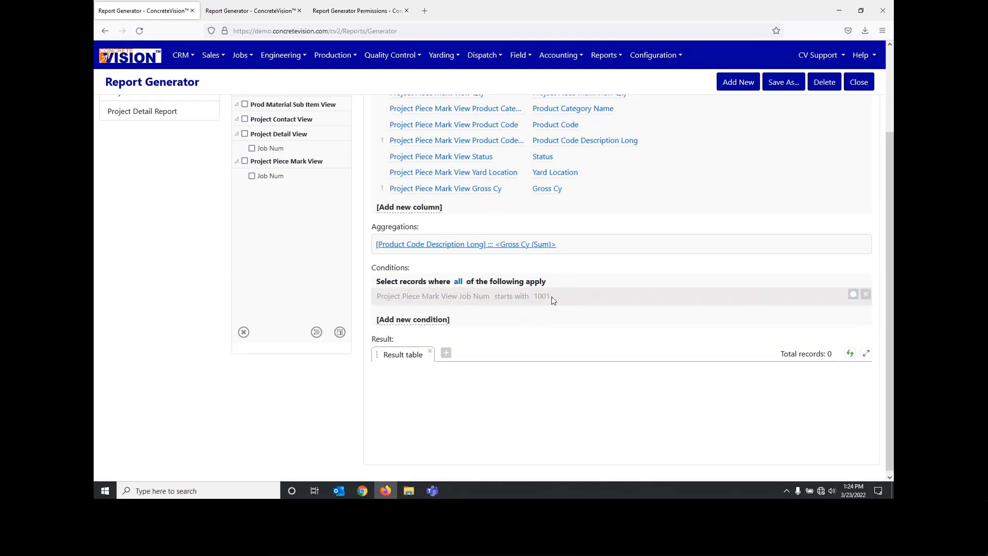
{"action": "left_click", "coordinate": [852, 294]}
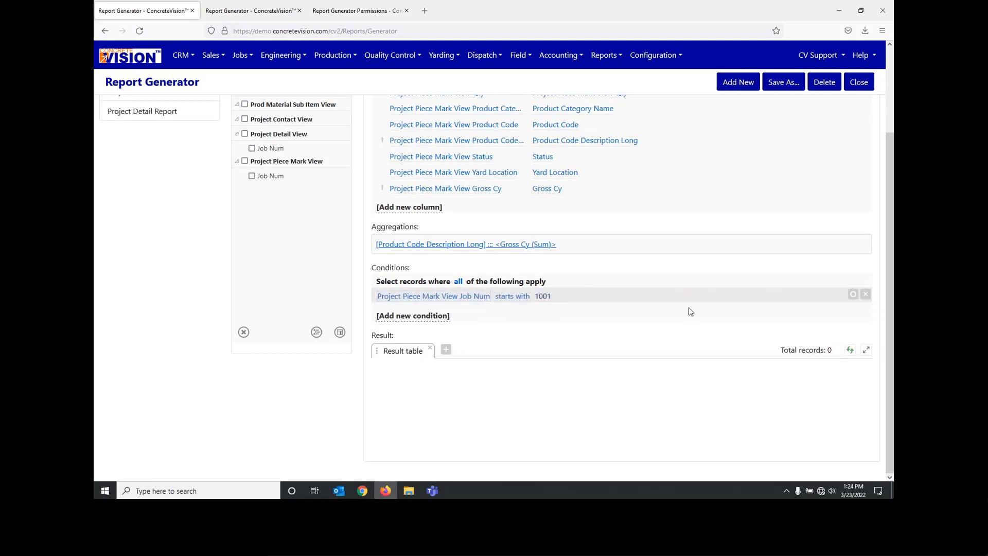
Step: Change the Job Num condition value to 1002 and refresh the result table
{"action": "left_click", "coordinate": [543, 296]}
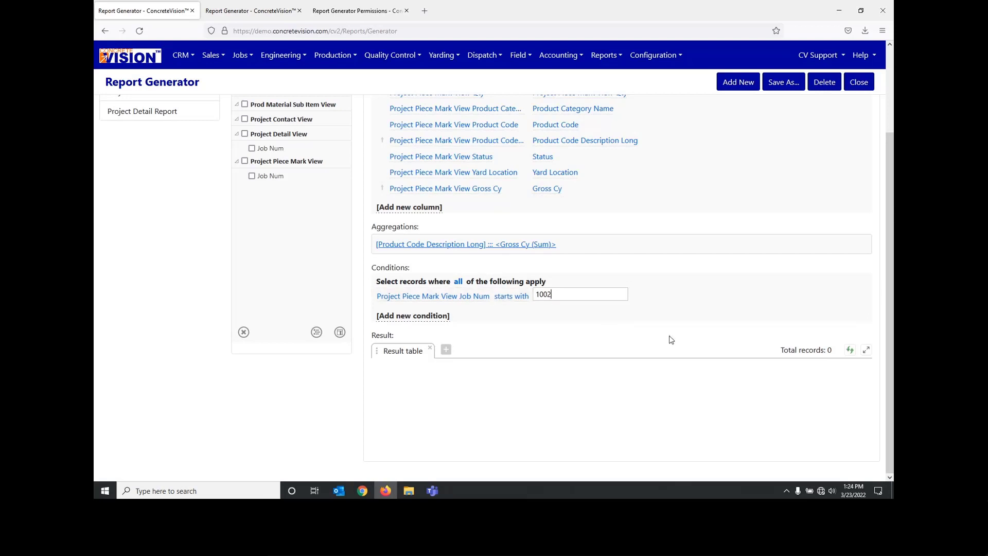
{"action": "key", "text": "Return"}
{"action": "left_click", "coordinate": [850, 350]}
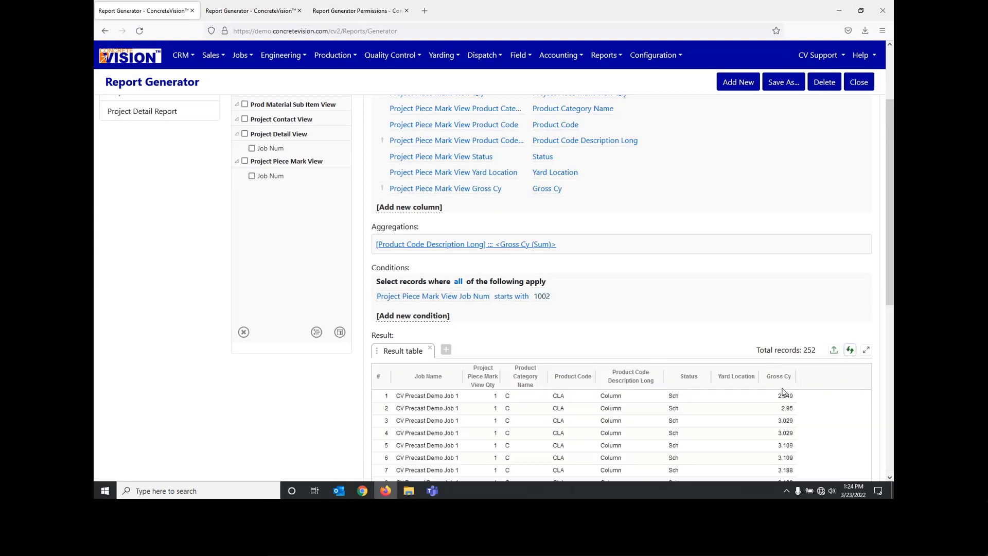
Step: Open the saved Project Contacts and Company Contacts reports in turn to compare their columns and conditions
{"action": "scroll", "coordinate": [263, 217], "scroll_direction": "up", "scroll_amount": 3}
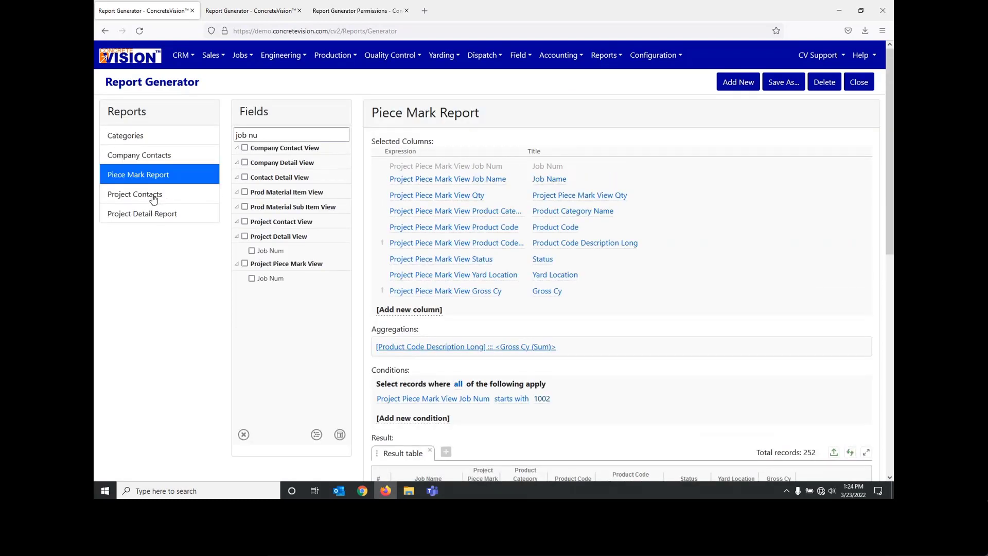
{"action": "left_click", "coordinate": [154, 197]}
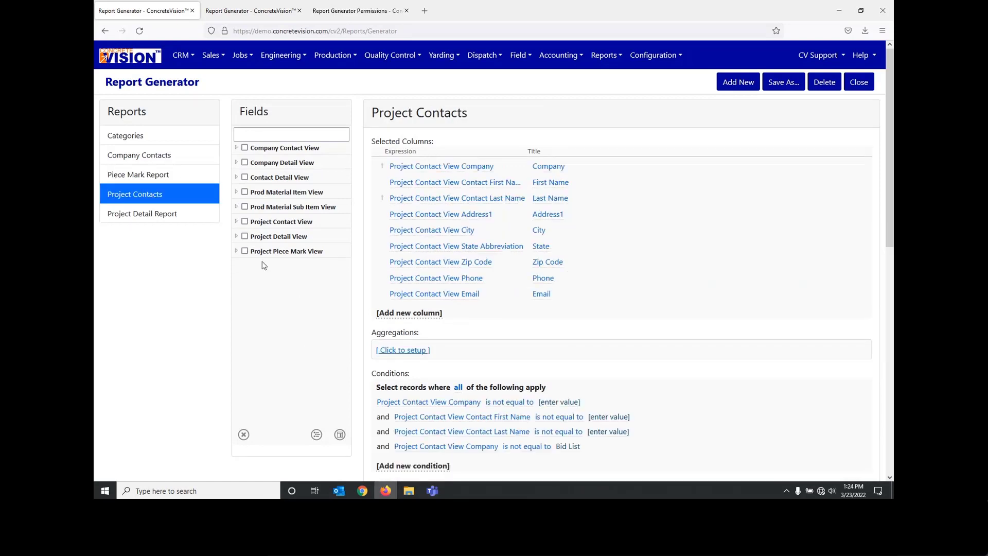
{"action": "left_click", "coordinate": [144, 159]}
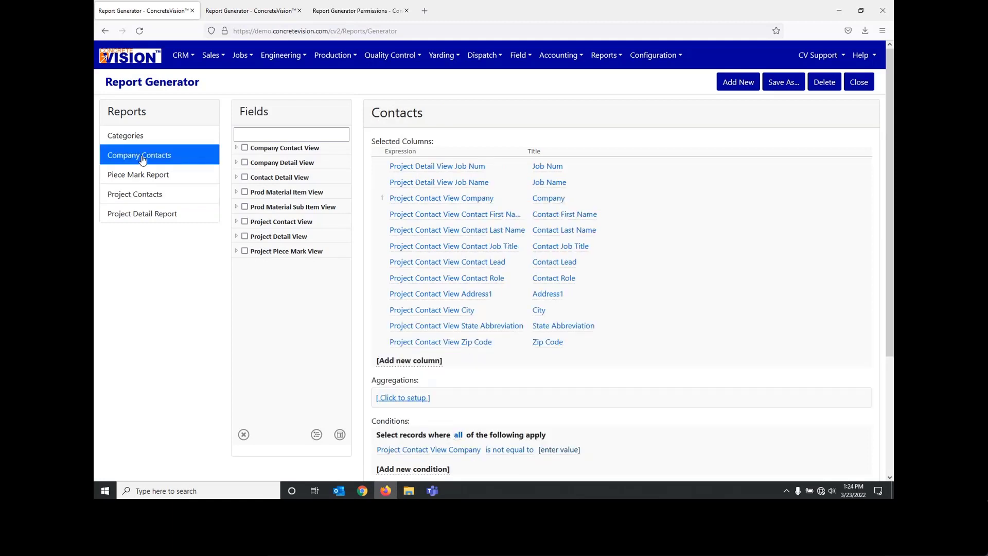
{"action": "left_click", "coordinate": [138, 198]}
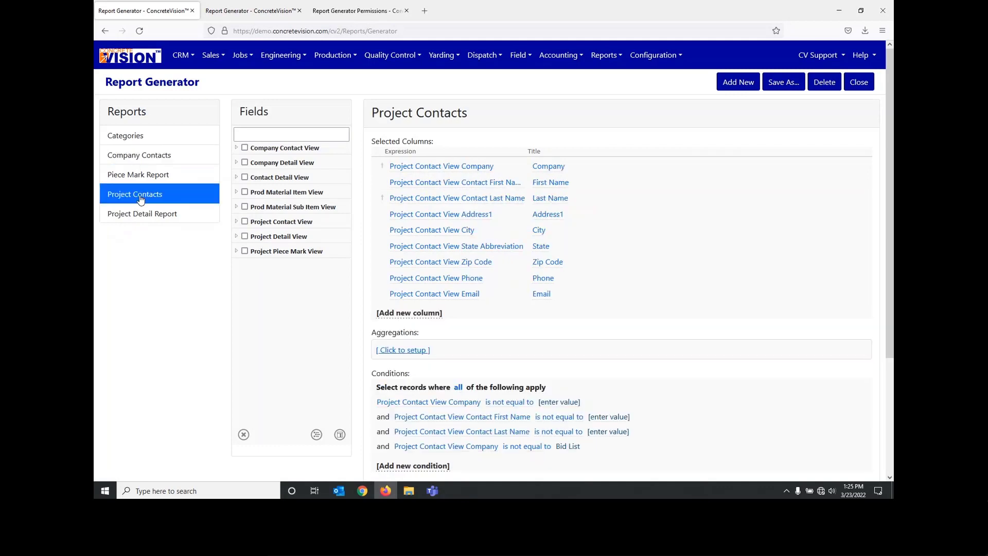
{"action": "left_click", "coordinate": [160, 156]}
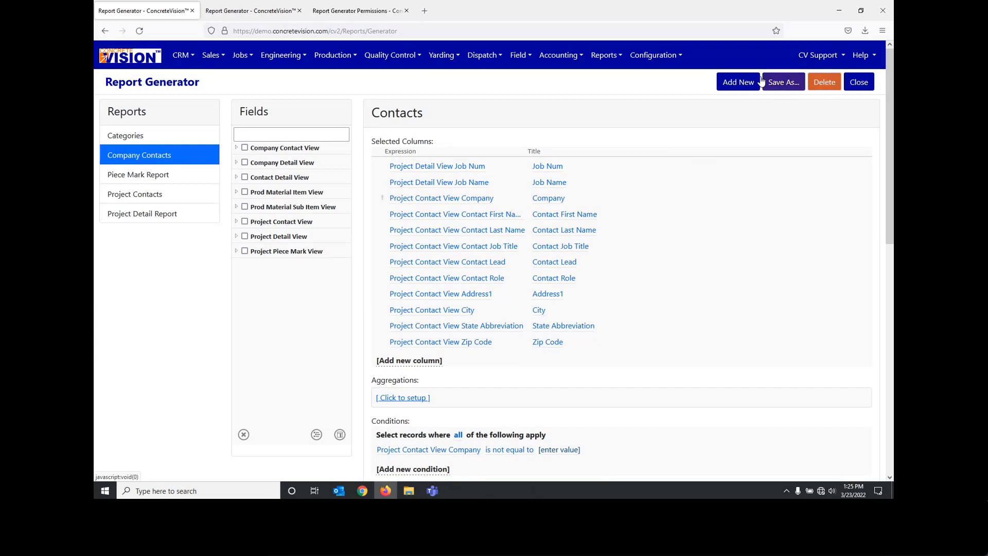
Step: Create a new report named Contacts with the description Contacts
{"action": "left_click", "coordinate": [738, 82]}
{"action": "triple_click", "coordinate": [406, 222]}
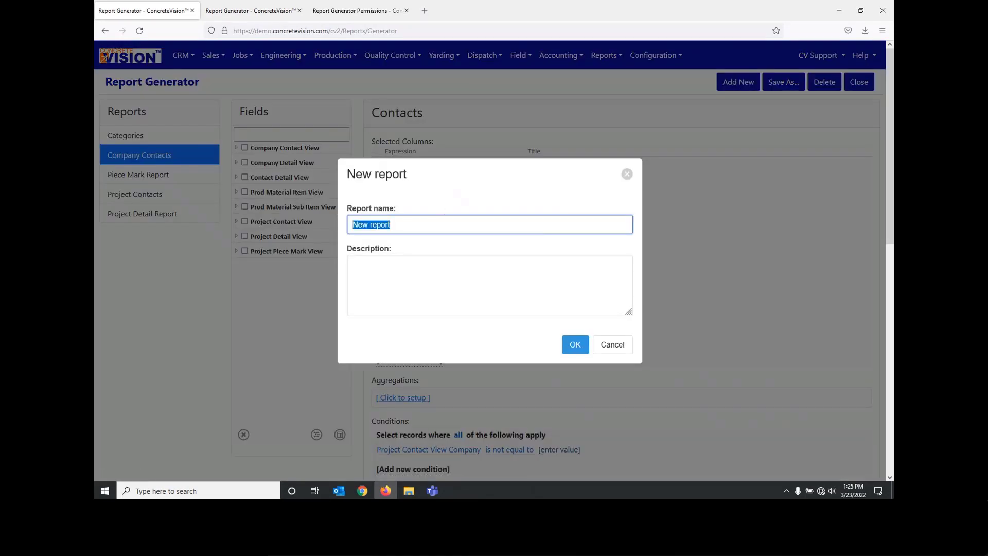
{"action": "type", "text": "Contacts"}
{"action": "key", "text": "ctrl+a"}
{"action": "key", "text": "ctrl+c"}
{"action": "left_click", "coordinate": [522, 304]}
{"action": "key", "text": "ctrl+v"}
{"action": "left_click", "coordinate": [575, 344]}
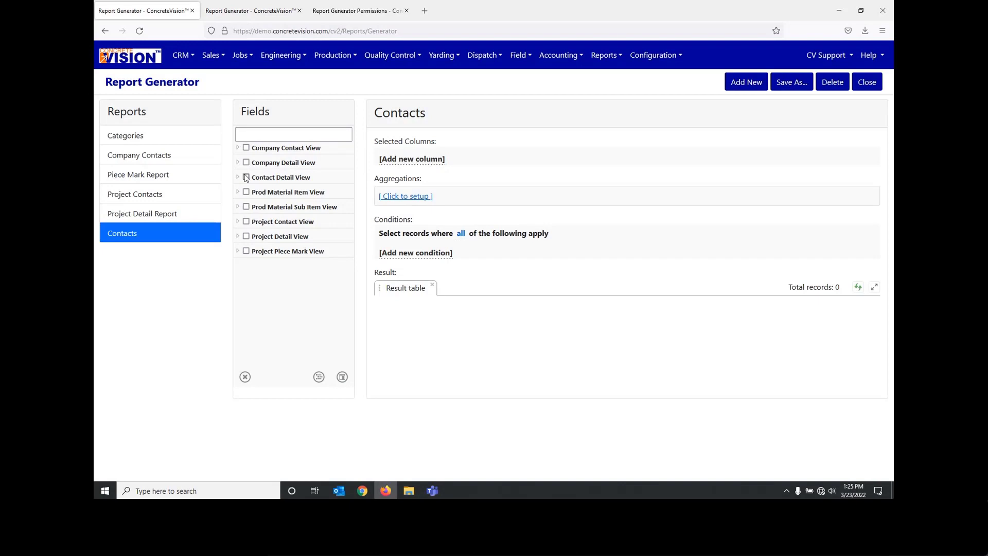
Step: Expand the Company Contact View fields and select Company Name for the new report
{"action": "left_click", "coordinate": [238, 147]}
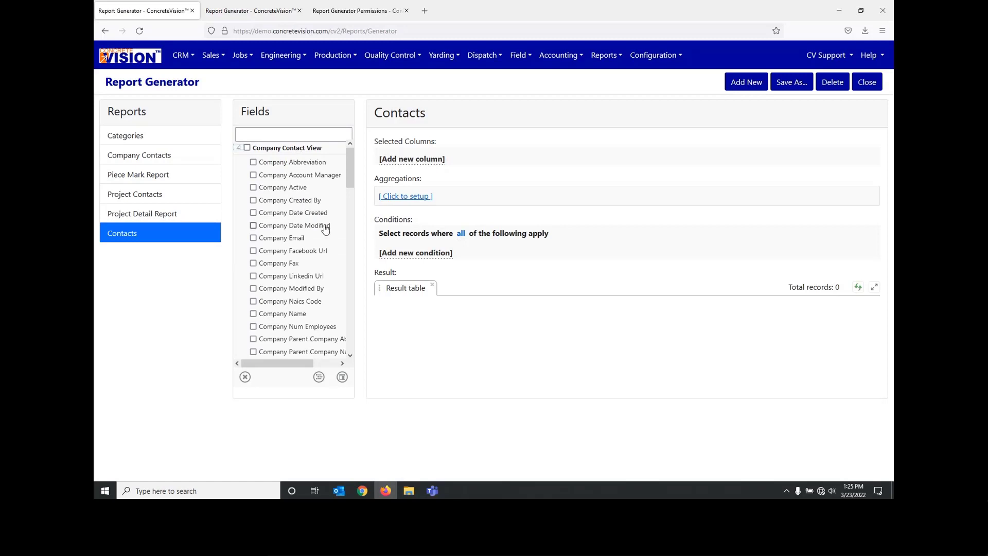
{"action": "scroll", "coordinate": [316, 232], "scroll_direction": "down", "scroll_amount": 1}
{"action": "scroll", "coordinate": [281, 285], "scroll_direction": "up", "scroll_amount": 1}
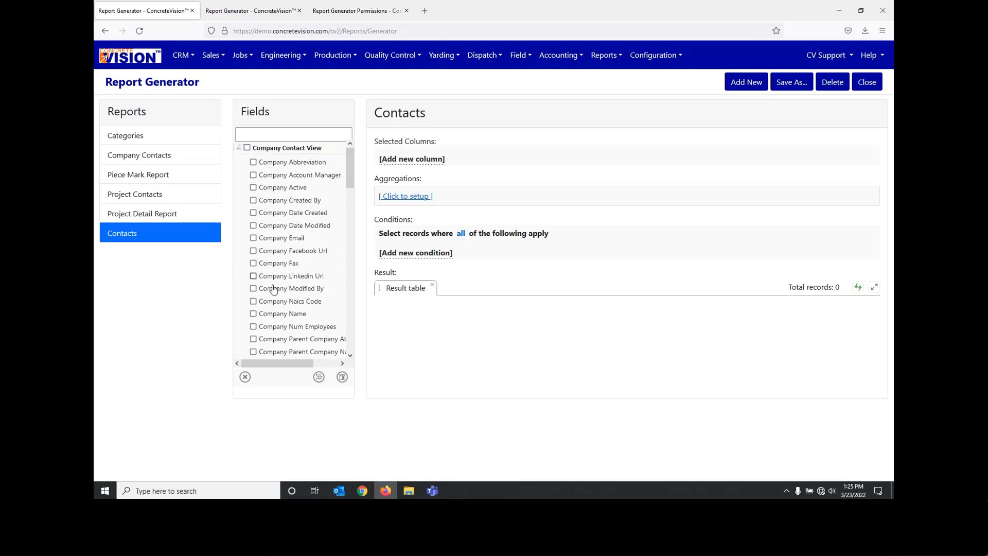
{"action": "left_click", "coordinate": [253, 314]}
{"action": "scroll", "coordinate": [286, 290], "scroll_direction": "down", "scroll_amount": 1}
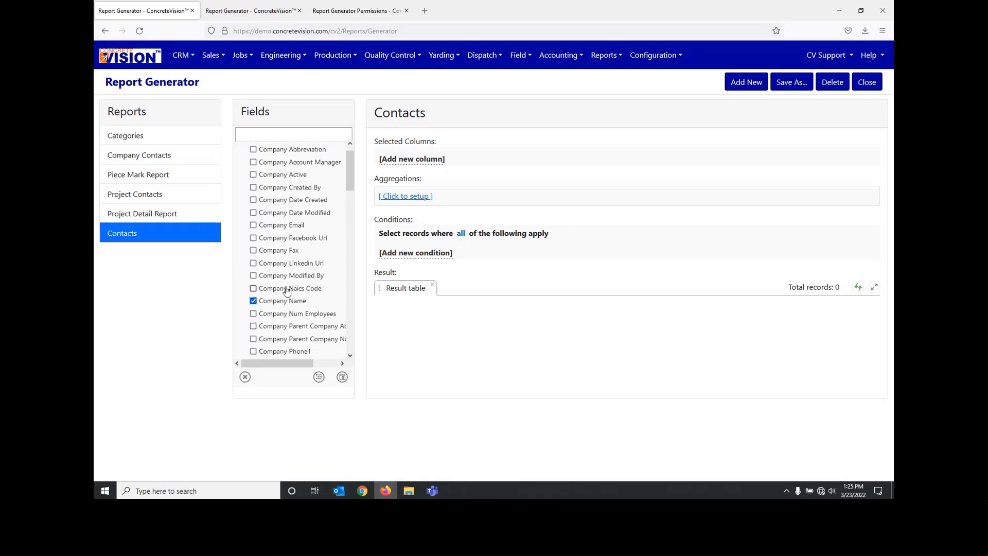
{"action": "scroll", "coordinate": [287, 290], "scroll_direction": "up", "scroll_amount": 1}
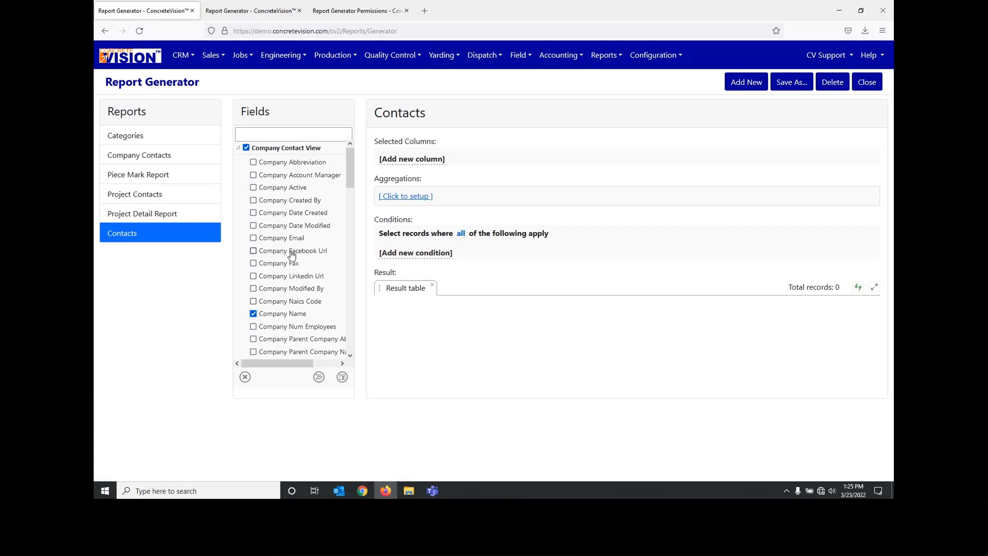
Step: Filter the fields by "first" and "last" to select Contact First Name and Contact Last Name under Company Contact View
{"action": "left_click", "coordinate": [278, 129]}
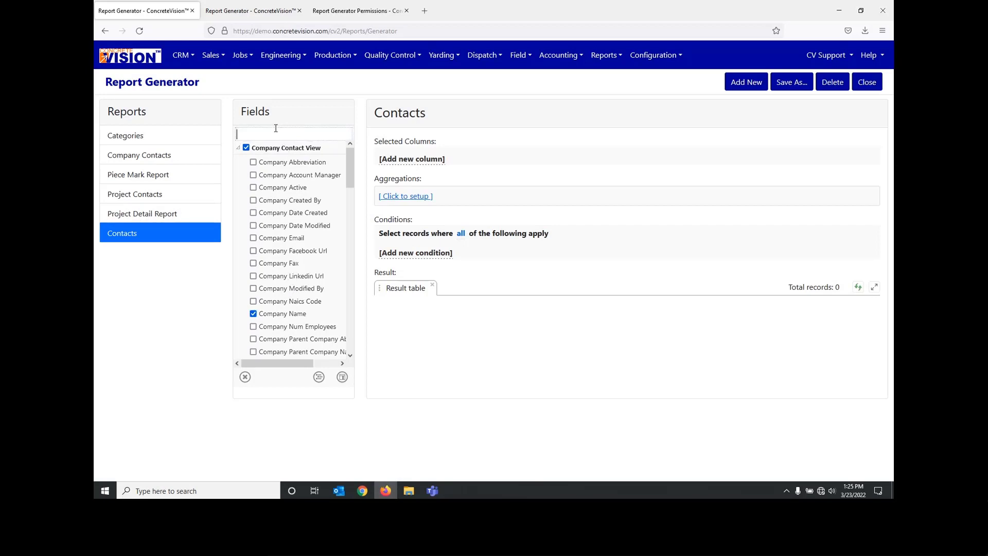
{"action": "type", "text": "firt"}
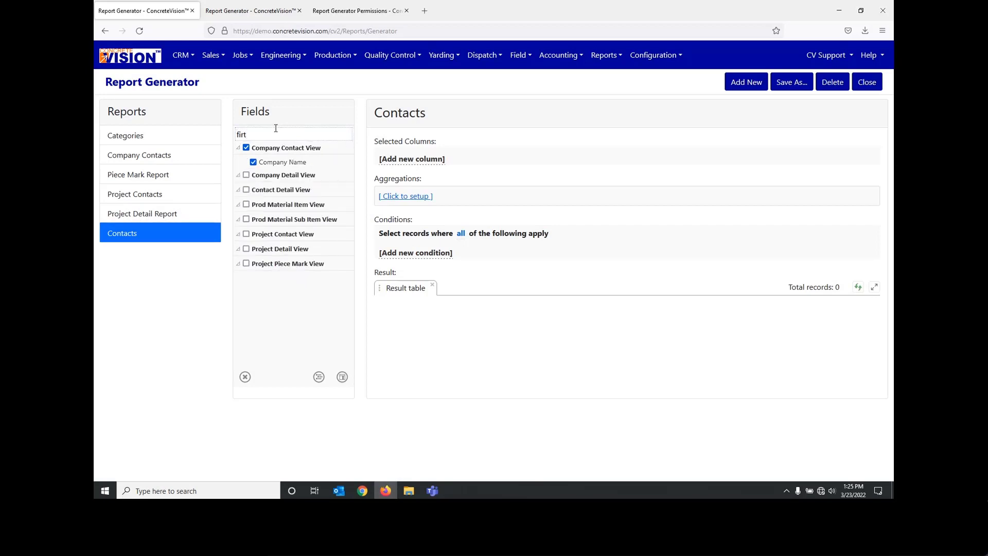
{"action": "key", "text": "BackSpace"}
{"action": "type", "text": "s"}
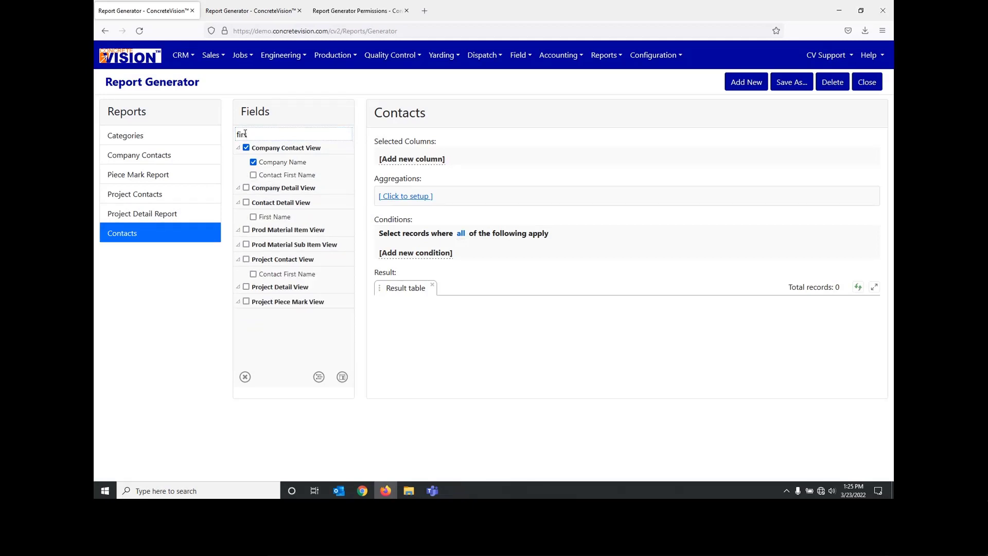
{"action": "left_click", "coordinate": [253, 175]}
{"action": "left_click_drag", "start_coordinate": [257, 134], "coordinate": [231, 140]}
{"action": "type", "text": "last"}
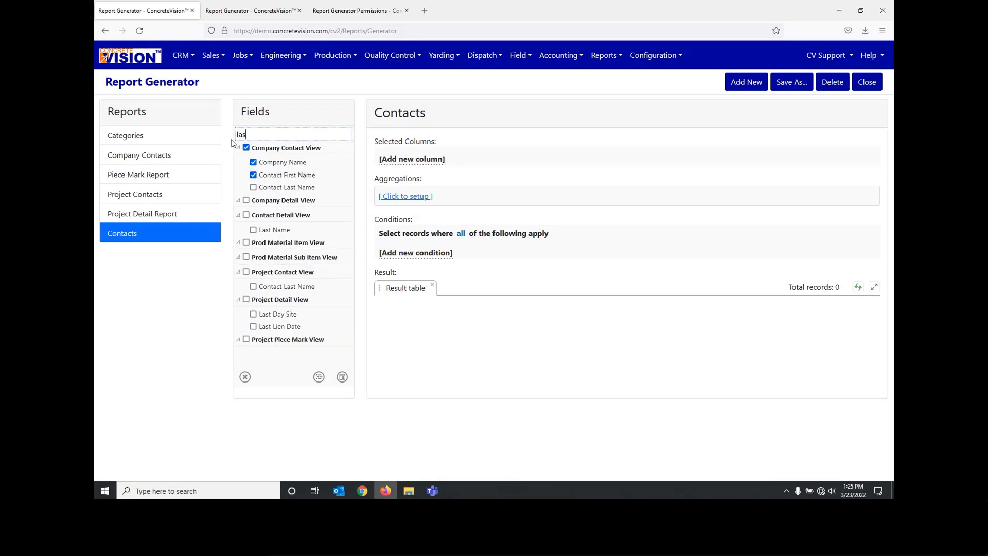
{"action": "left_click", "coordinate": [253, 187]}
Step: Filter the fields by "city", select Company Street City, and add all selected fields as report columns
{"action": "left_click_drag", "start_coordinate": [251, 135], "coordinate": [211, 134]}
{"action": "type", "text": "city"}
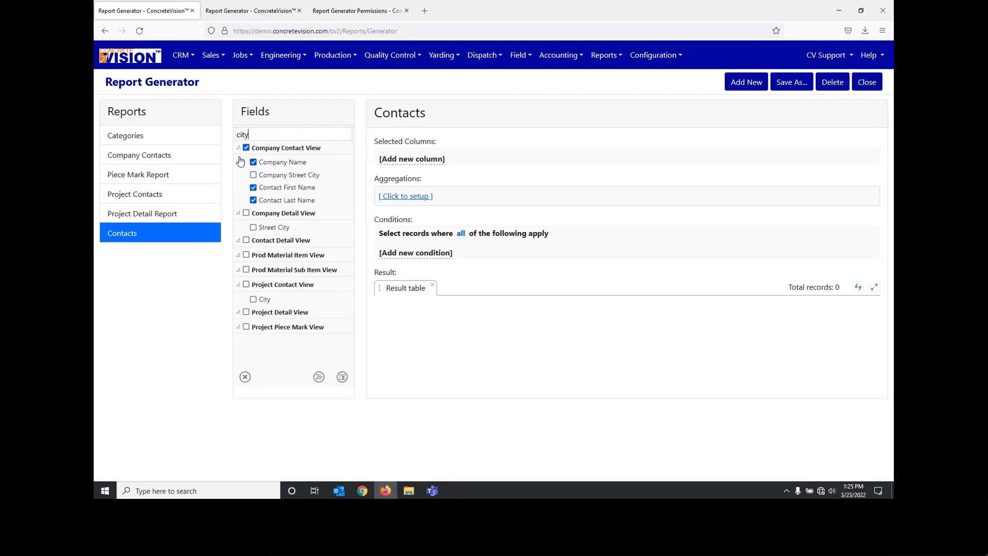
{"action": "left_click", "coordinate": [253, 175]}
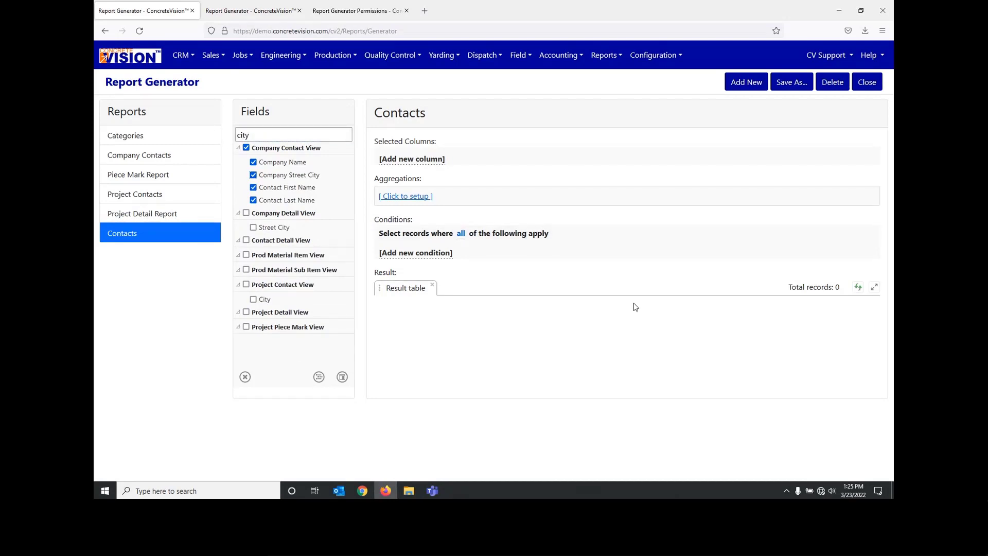
{"action": "left_click", "coordinate": [342, 377]}
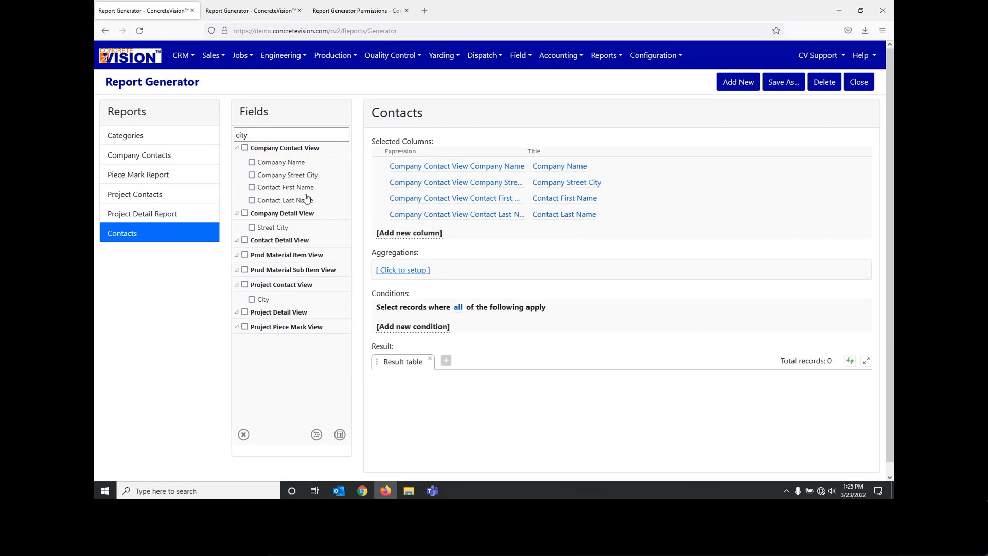
Step: Refresh the Contacts result table and review the listed companies, cities and contact names
{"action": "left_click", "coordinate": [849, 362]}
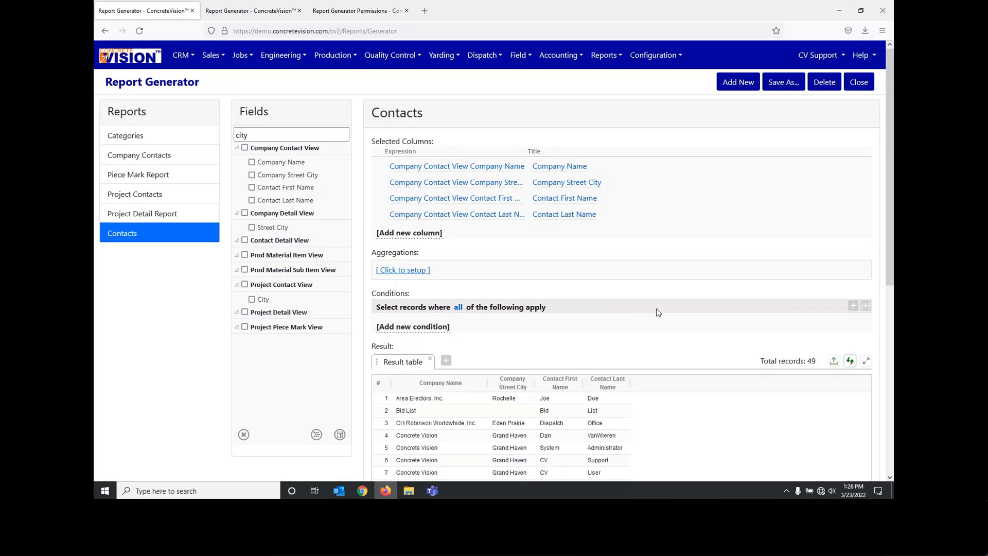
{"action": "scroll", "coordinate": [664, 422], "scroll_direction": "down", "scroll_amount": 2}
{"action": "scroll", "coordinate": [663, 423], "scroll_direction": "down", "scroll_amount": 1}
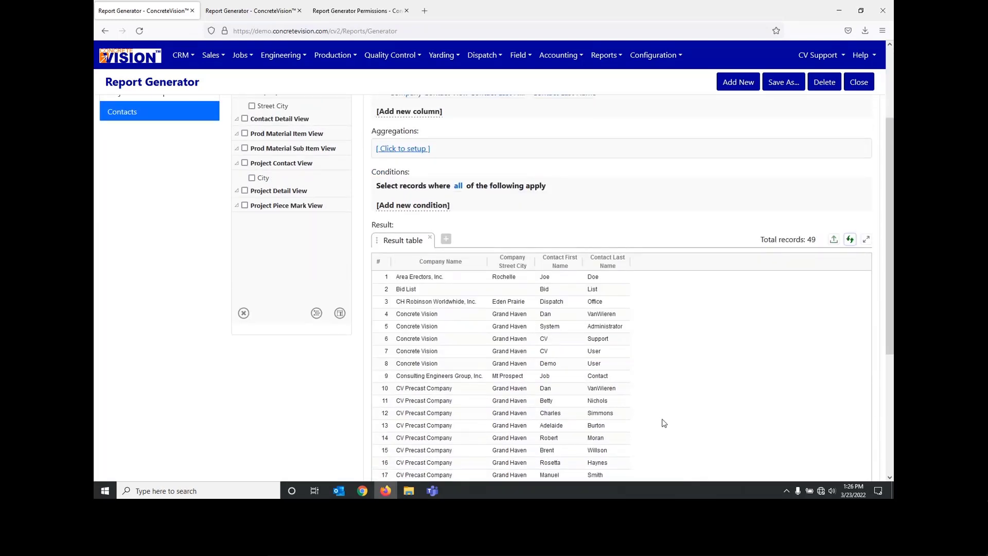
{"action": "scroll", "coordinate": [664, 423], "scroll_direction": "up", "scroll_amount": 1}
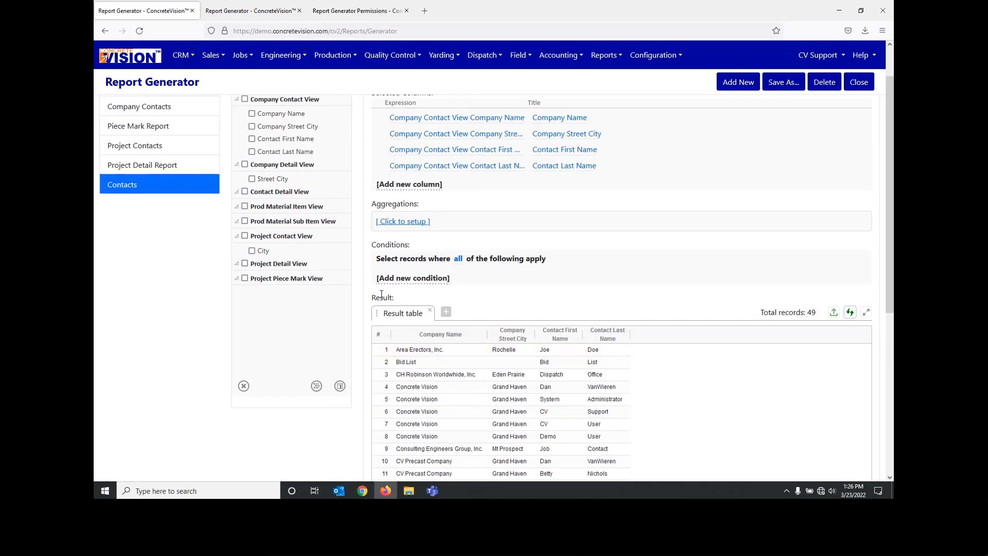
{"action": "scroll", "coordinate": [381, 294], "scroll_direction": "up", "scroll_amount": 1}
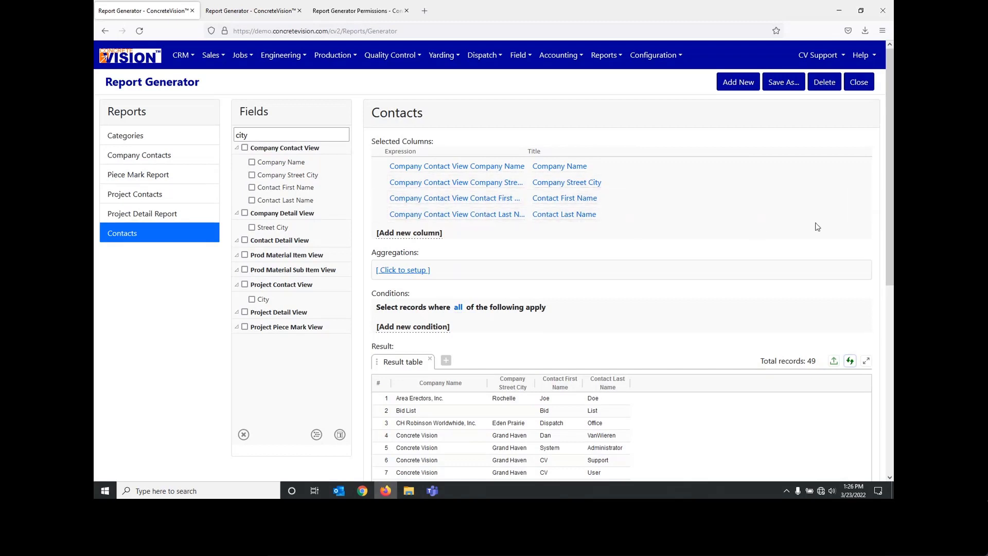
Step: Sort the Contact Last Name column ascending and move it above Contact First Name
{"action": "left_click", "coordinate": [381, 213]}
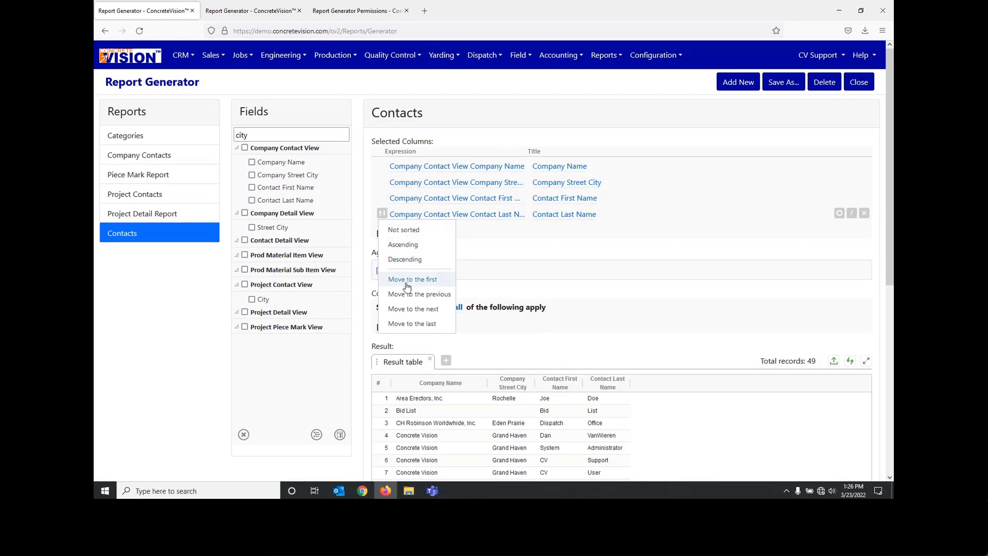
{"action": "left_click", "coordinate": [404, 245]}
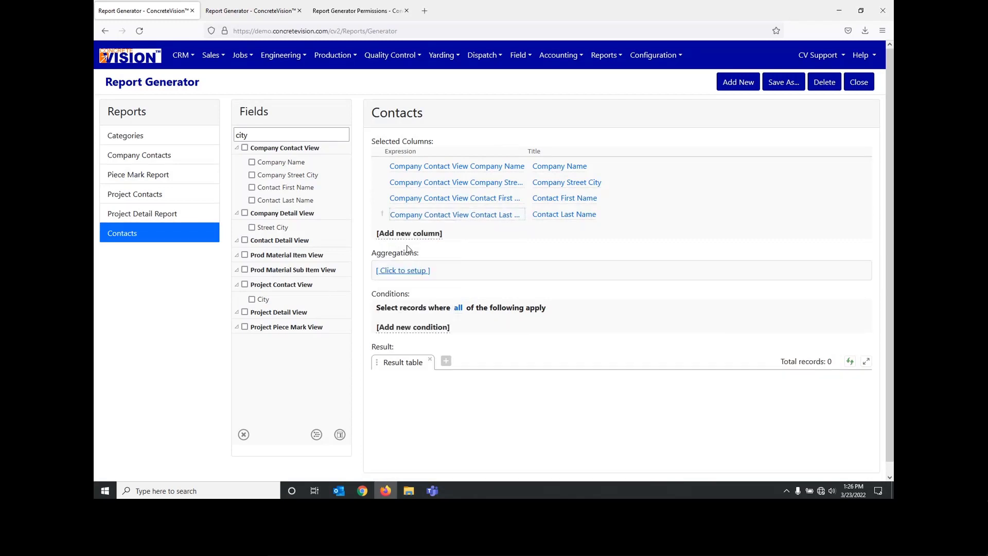
{"action": "left_click_drag", "start_coordinate": [635, 221], "coordinate": [588, 202]}
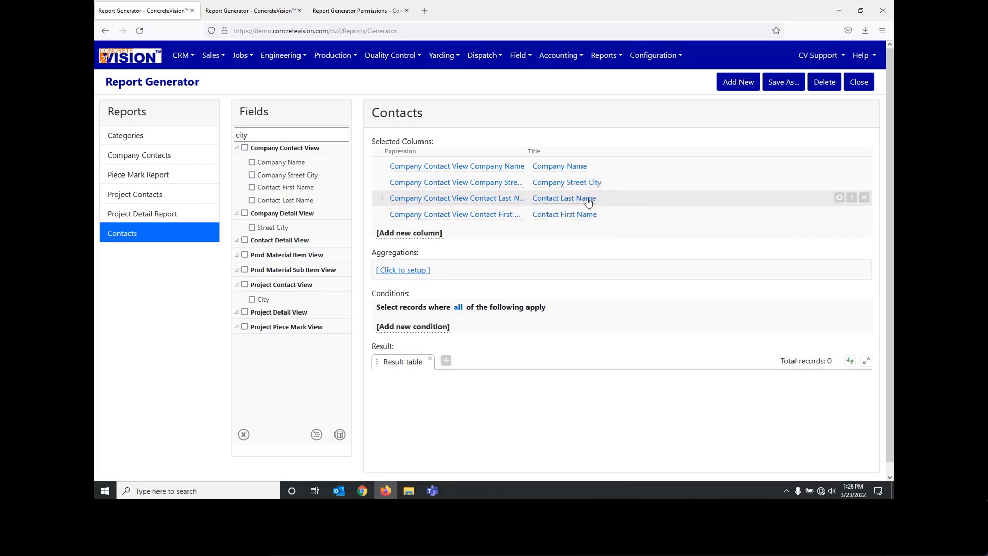
Step: Sort the Contact First Name column ascending and refresh the result table
{"action": "left_click", "coordinate": [381, 214]}
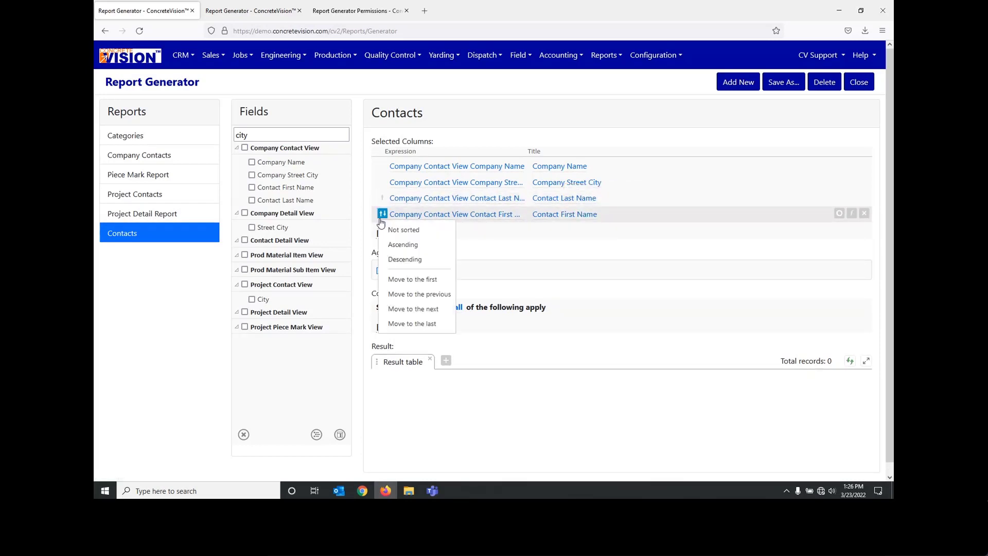
{"action": "left_click", "coordinate": [395, 246]}
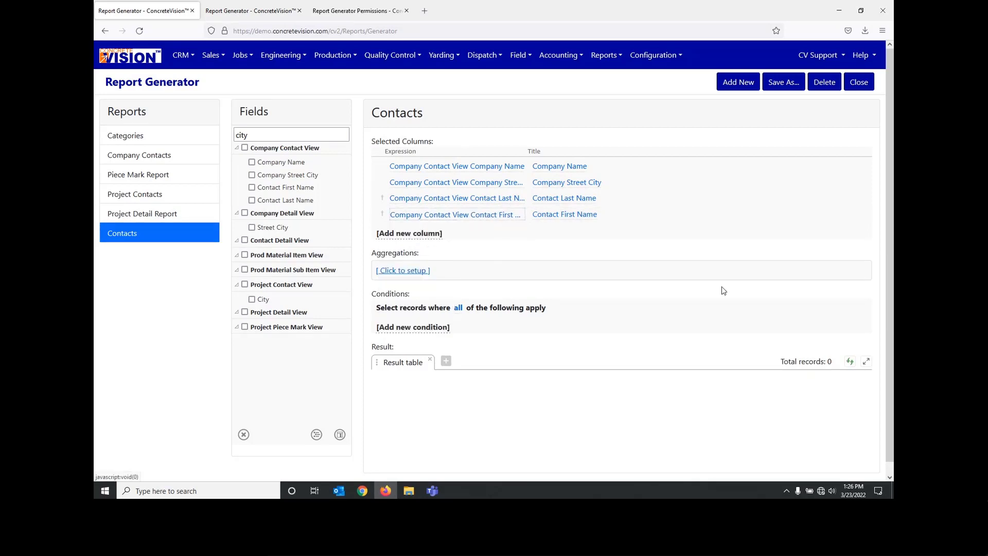
{"action": "left_click", "coordinate": [850, 361]}
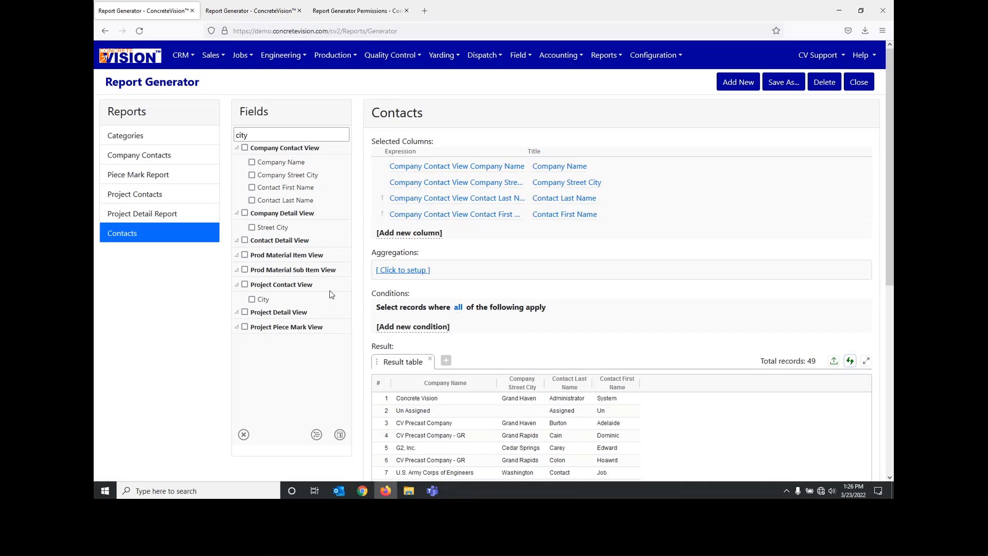
Step: Review the sorted contact rows, and open the saved Project Detail Report
{"action": "scroll", "coordinate": [607, 410], "scroll_direction": "down", "scroll_amount": 2}
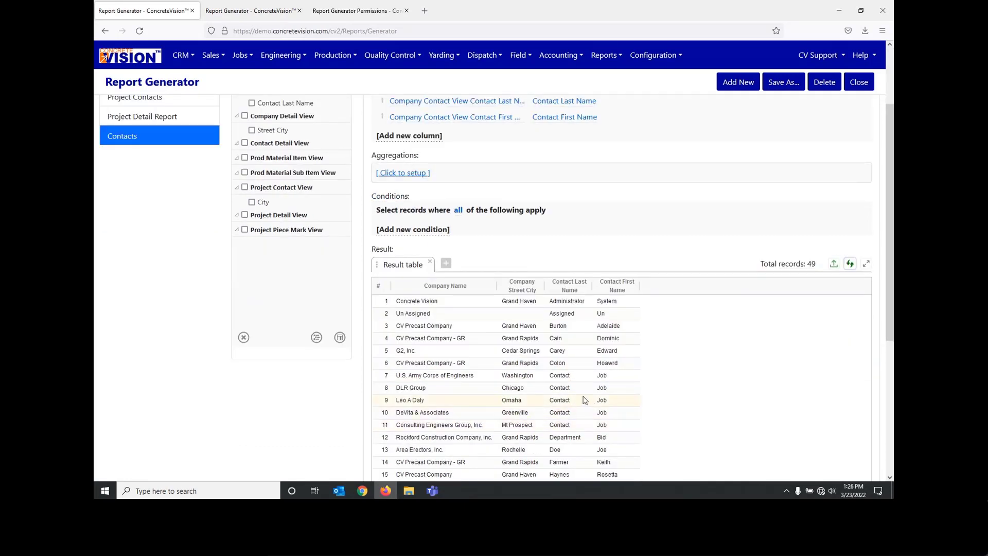
{"action": "scroll", "coordinate": [502, 369], "scroll_direction": "up", "scroll_amount": 1}
{"action": "scroll", "coordinate": [502, 369], "scroll_direction": "up", "scroll_amount": 3}
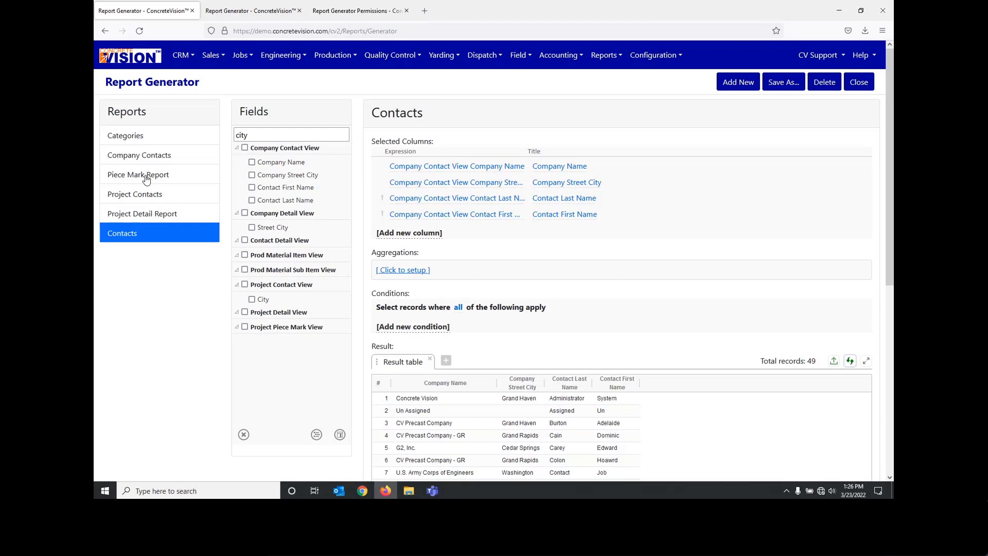
{"action": "left_click", "coordinate": [156, 218]}
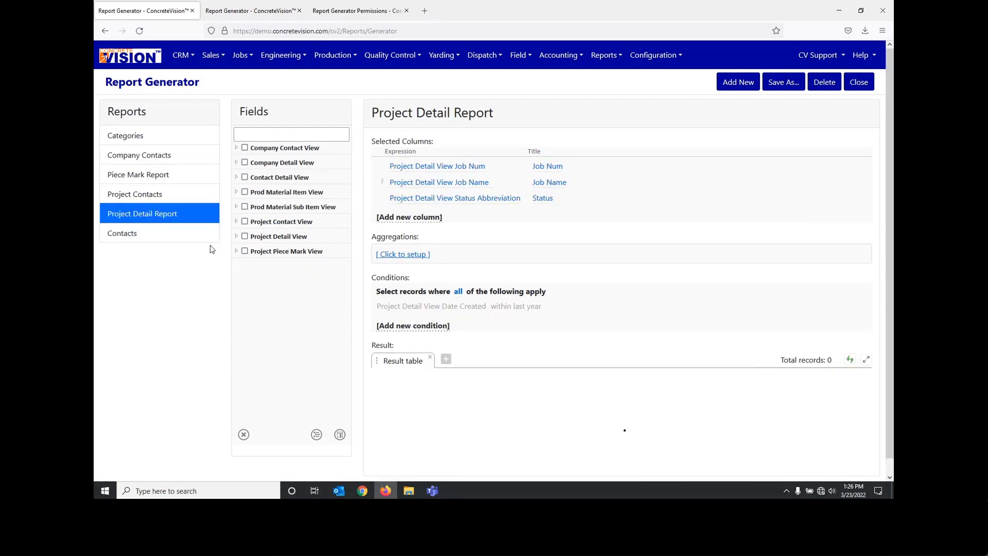
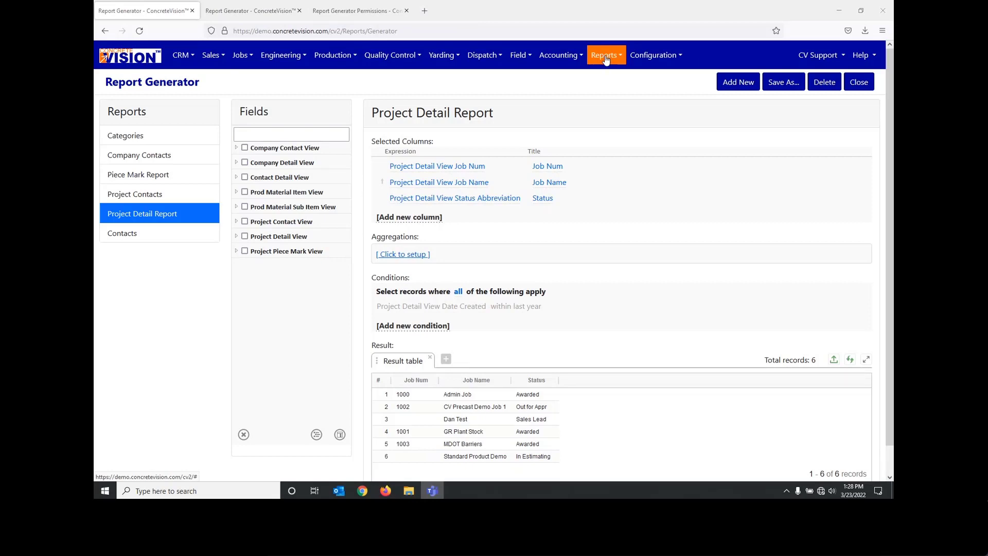
Step: Open the Report Generator Permissions page to see which users can access each saved report
{"action": "left_click", "coordinate": [606, 60]}
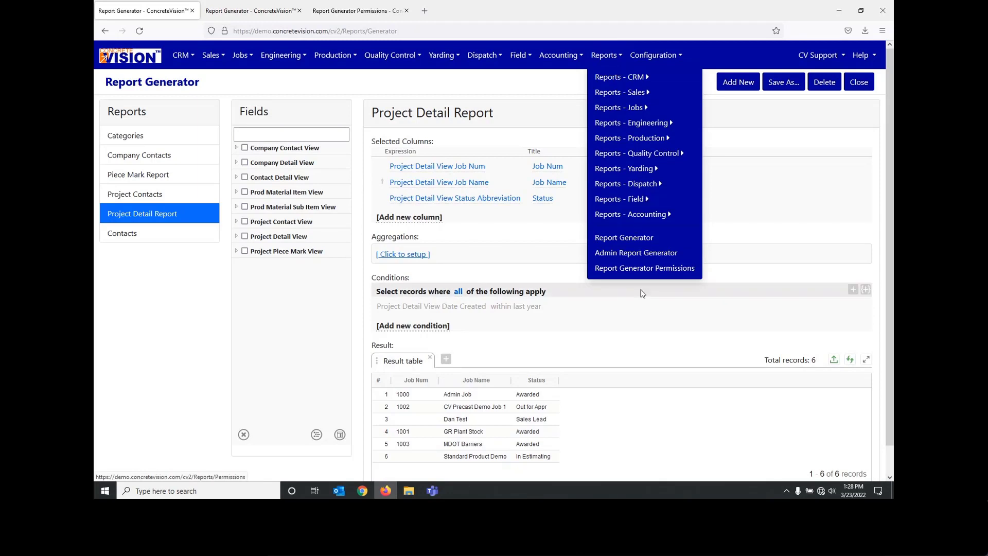
{"action": "left_click", "coordinate": [642, 269]}
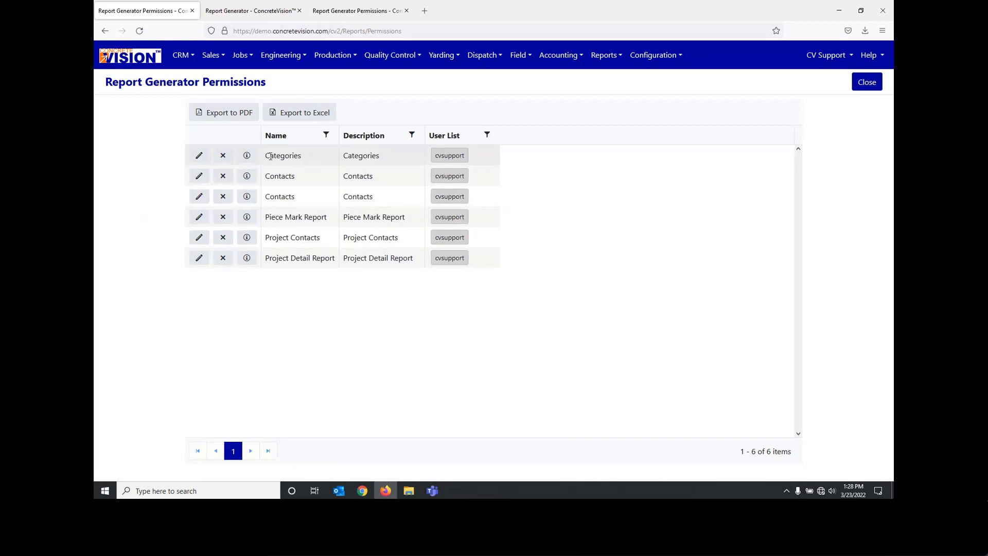
Step: Try to look up users for the Categories report's user list, and close the edit form without updating it
{"action": "left_click", "coordinate": [200, 156]}
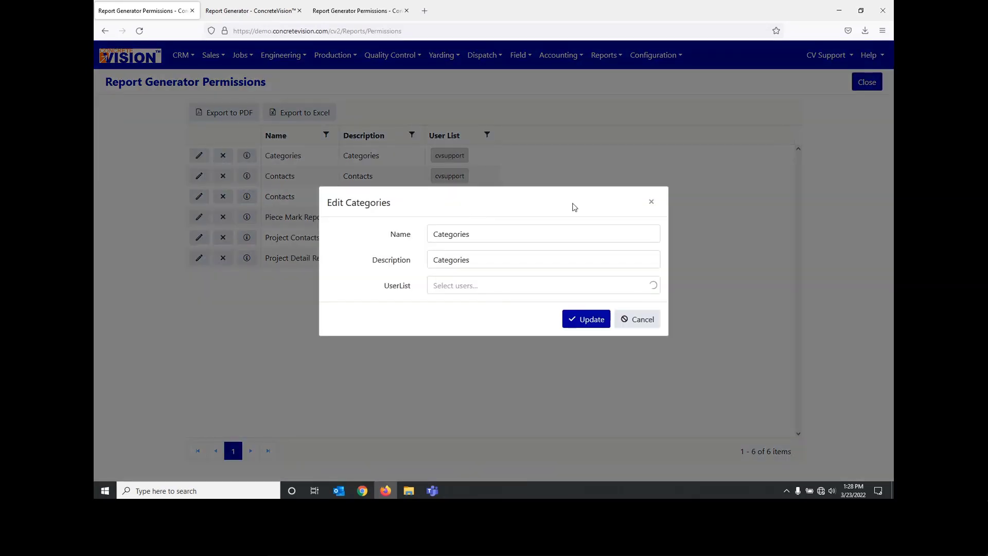
{"action": "left_click", "coordinate": [480, 286]}
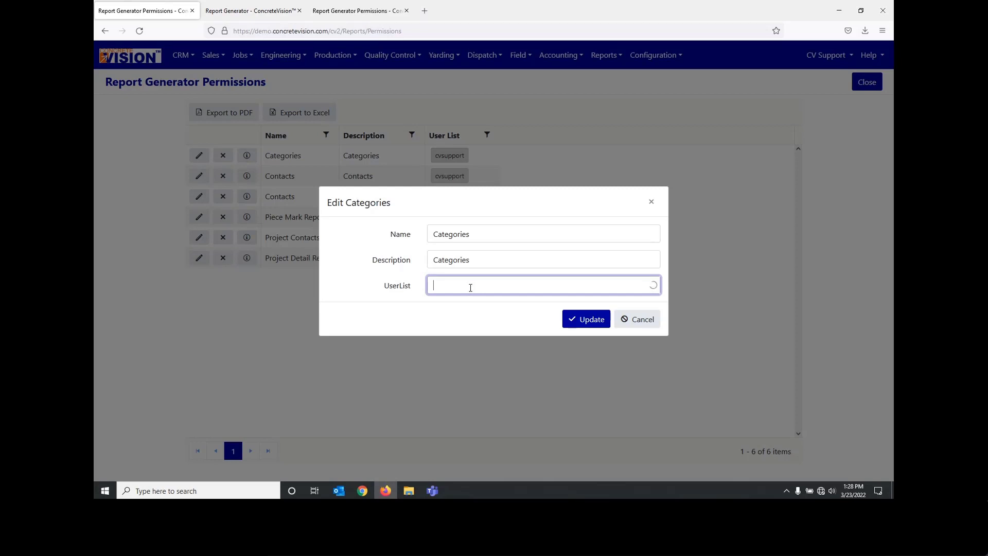
{"action": "type", "text": "asdd"}
{"action": "key", "text": "BackSpace"}
{"action": "key", "text": "BackSpace"}
{"action": "key", "text": "BackSpace"}
{"action": "key", "text": "BackSpace"}
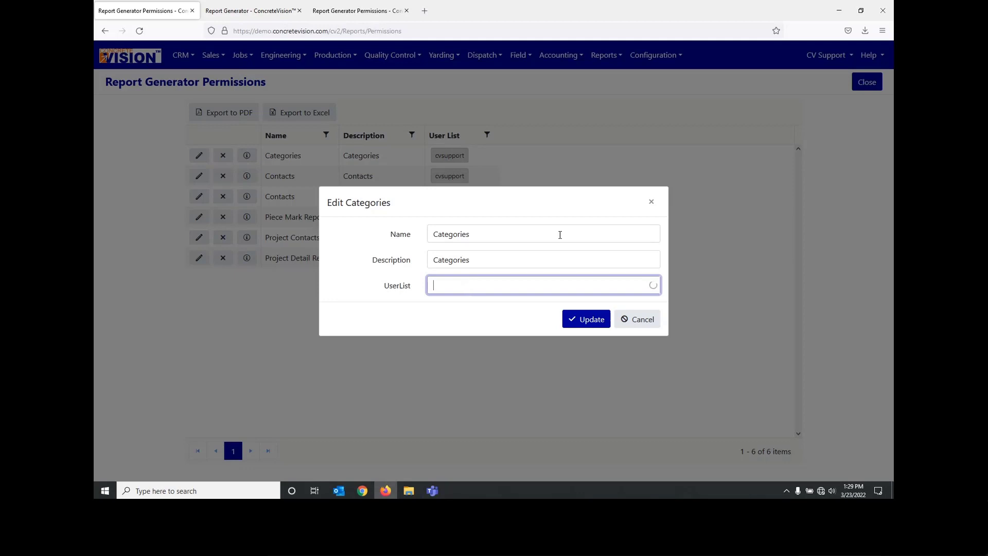
{"action": "left_click", "coordinate": [651, 203]}
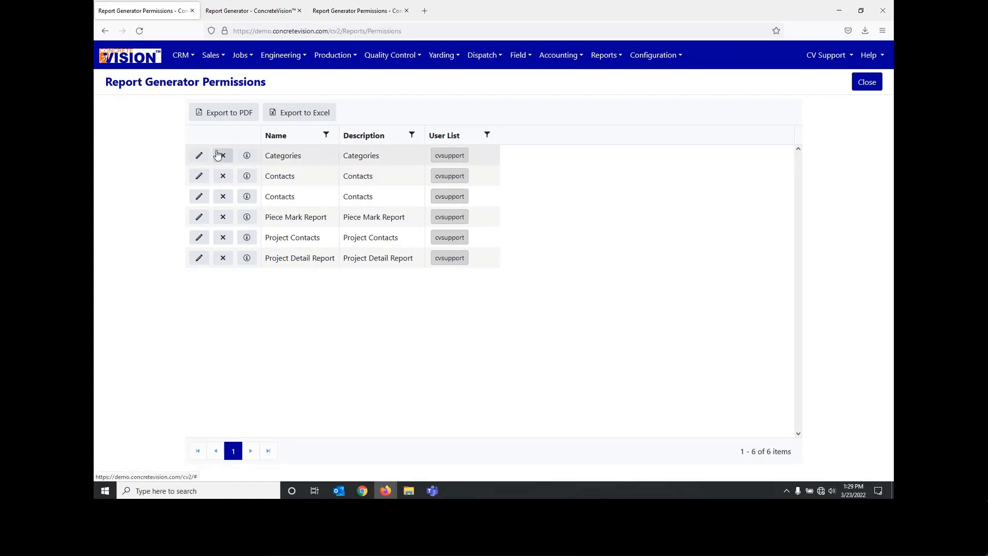
{"action": "left_click", "coordinate": [200, 155]}
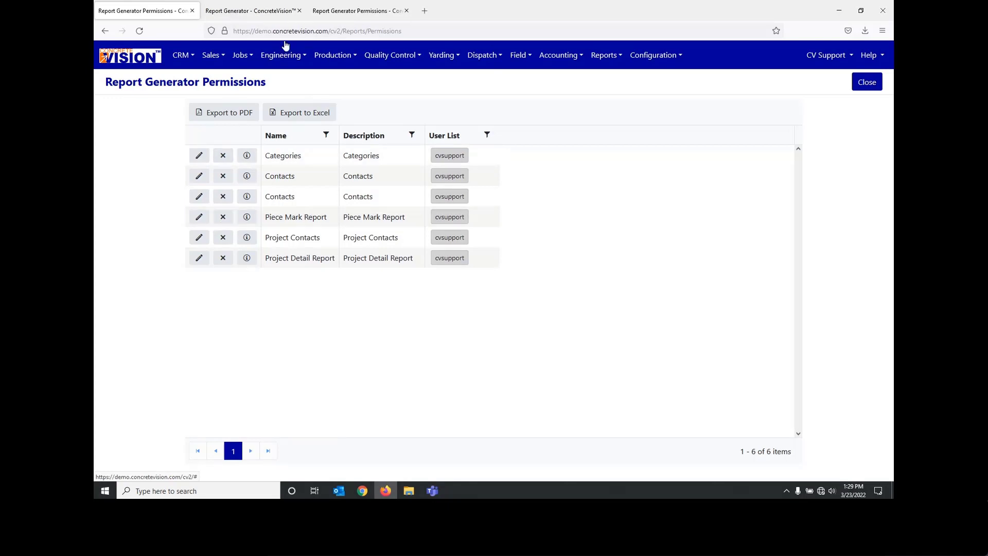
Step: Return to the Report Generator and delete the first saved Contacts report, the one built on project detail and project contact columns
{"action": "left_click", "coordinate": [244, 11]}
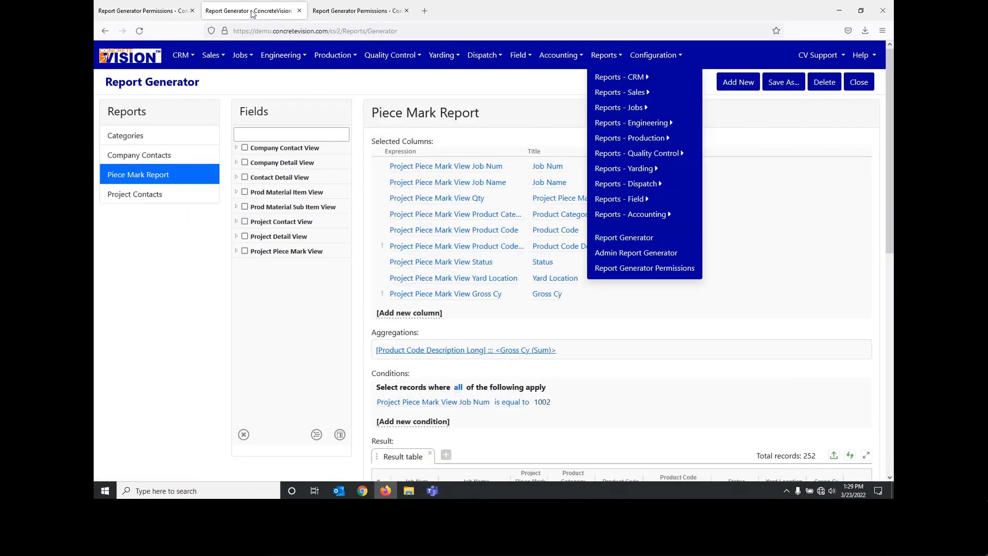
{"action": "left_click", "coordinate": [144, 145]}
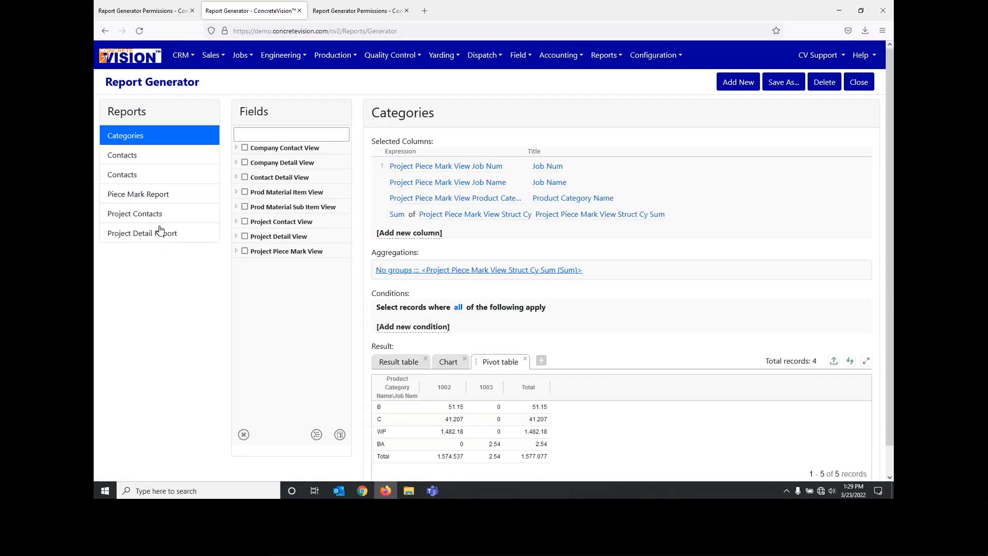
{"action": "left_click", "coordinate": [158, 149]}
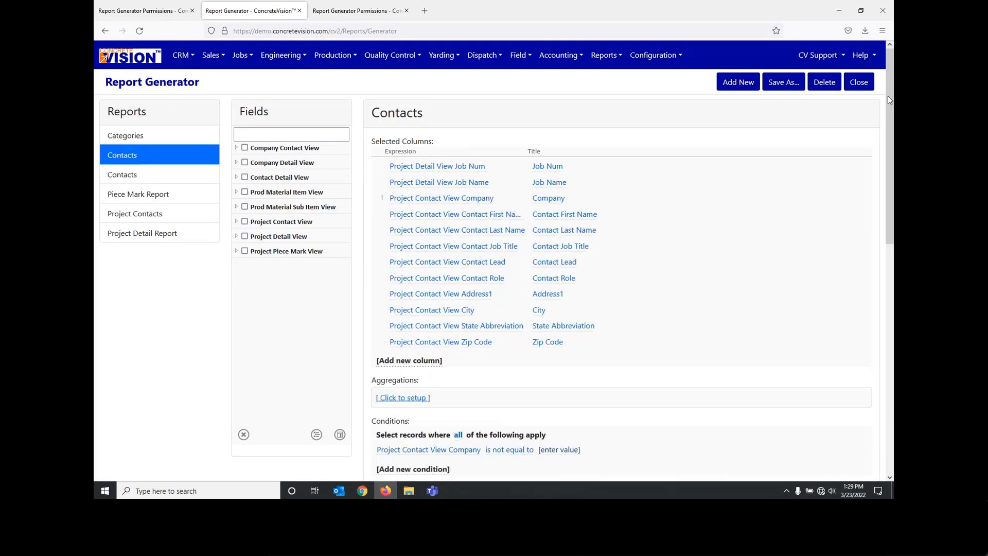
{"action": "left_click", "coordinate": [821, 84]}
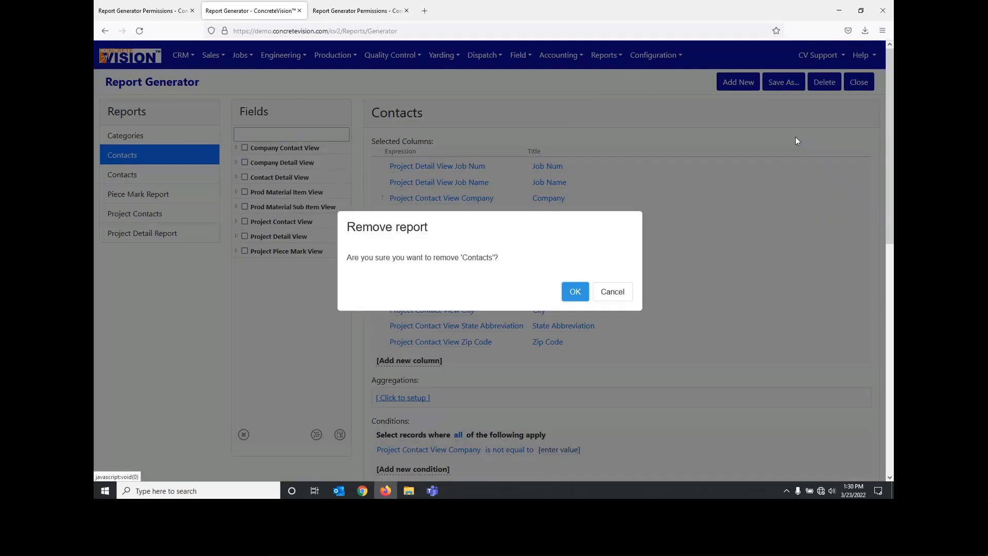
{"action": "left_click", "coordinate": [574, 293]}
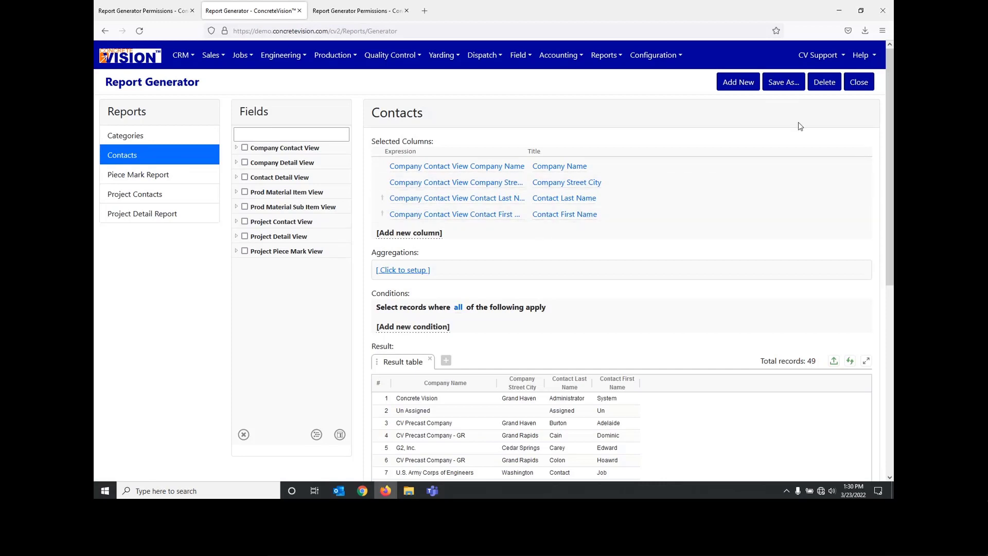
Step: Save the remaining Contacts report under the name Contacts Copy, with the description Contacts Copy
{"action": "left_click", "coordinate": [793, 88]}
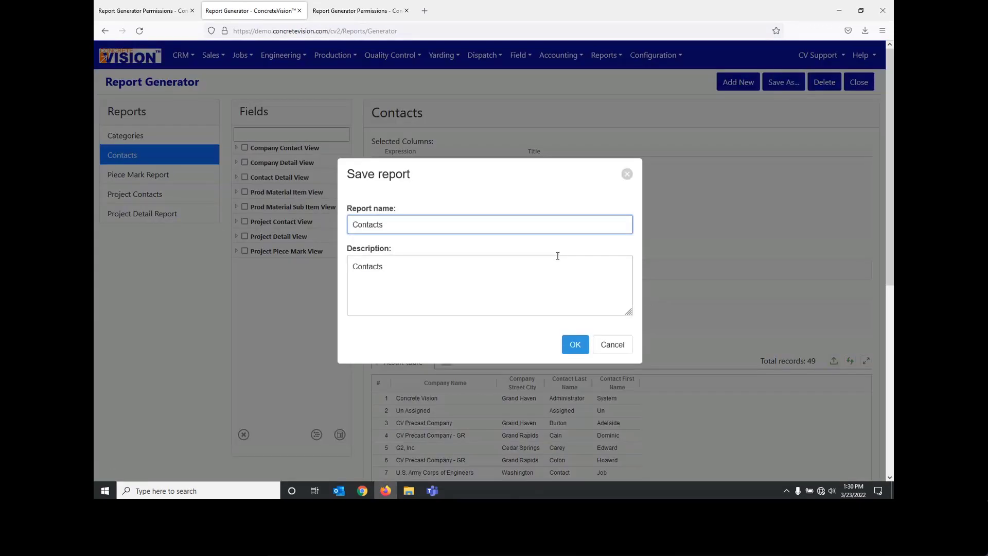
{"action": "type", "text": "Copy"}
{"action": "left_click", "coordinate": [441, 270]}
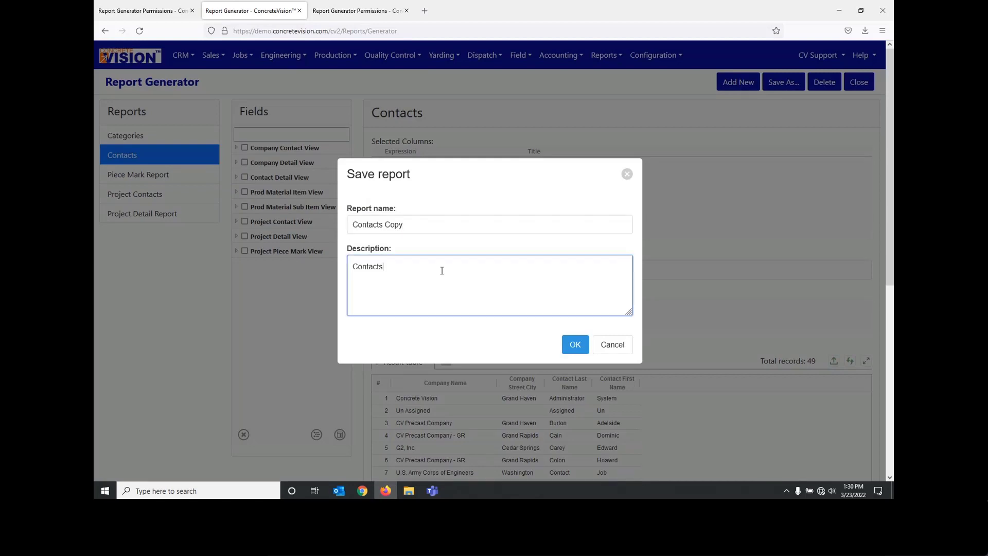
{"action": "type", "text": "Co"}
{"action": "key", "text": "BackSpace"}
{"action": "type", "text": "opy"}
{"action": "left_click", "coordinate": [575, 344]}
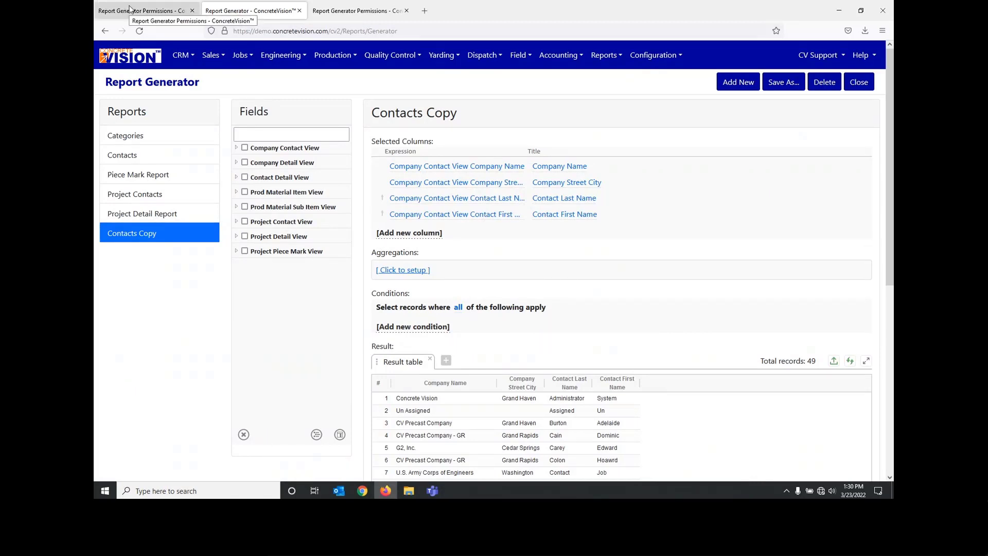
Step: Review the report permissions lists and the report generator entries available under Reports
{"action": "left_click", "coordinate": [340, 10]}
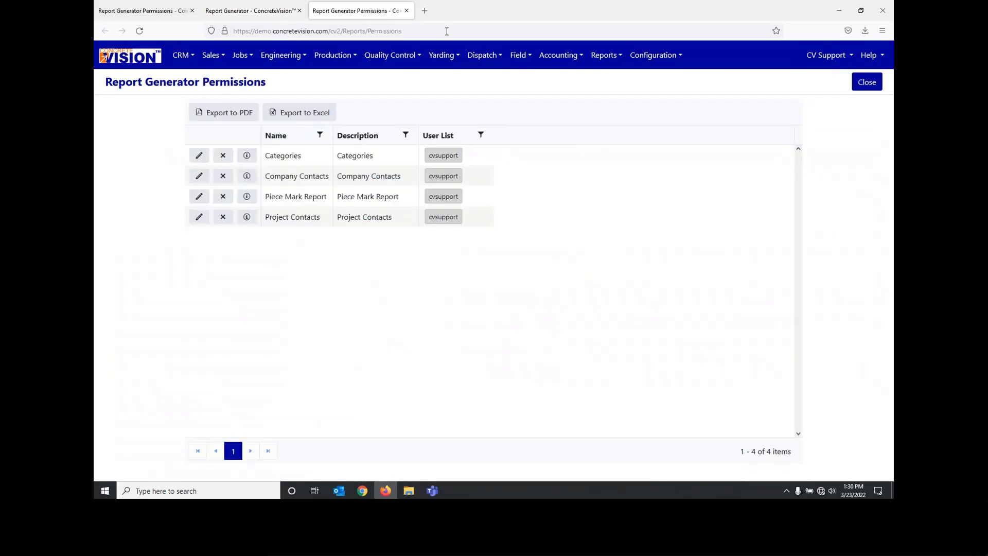
{"action": "left_click", "coordinate": [95, 10]}
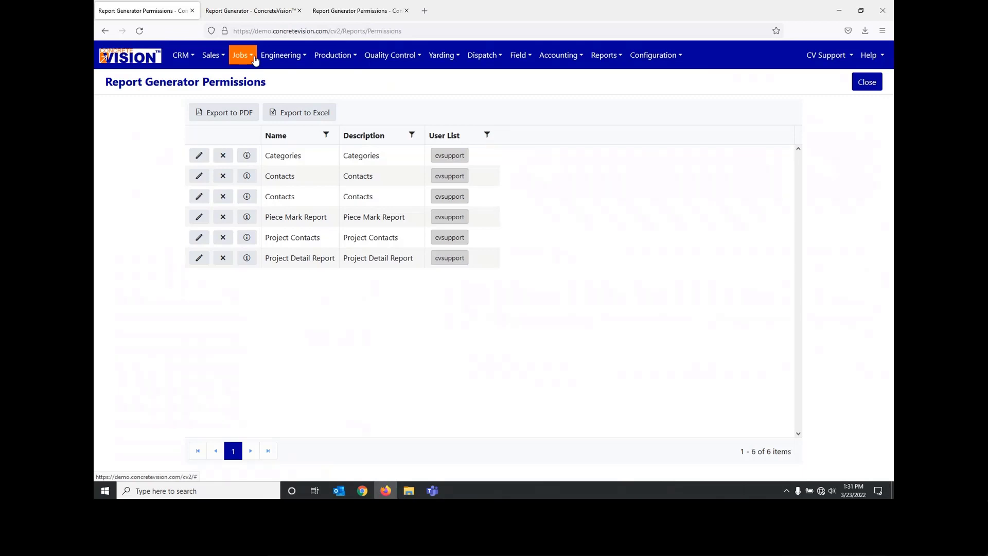
{"action": "left_click", "coordinate": [251, 13]}
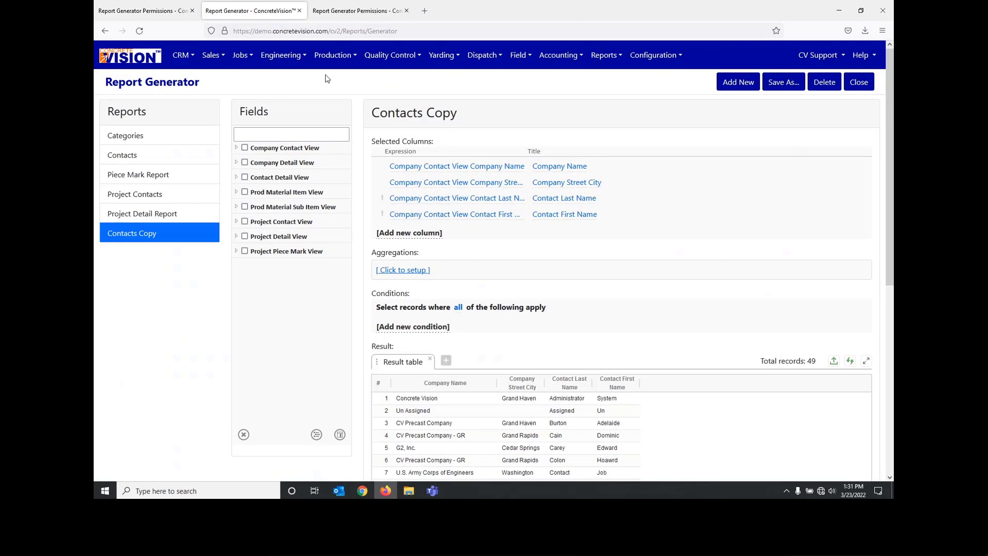
{"action": "left_click", "coordinate": [605, 55]}
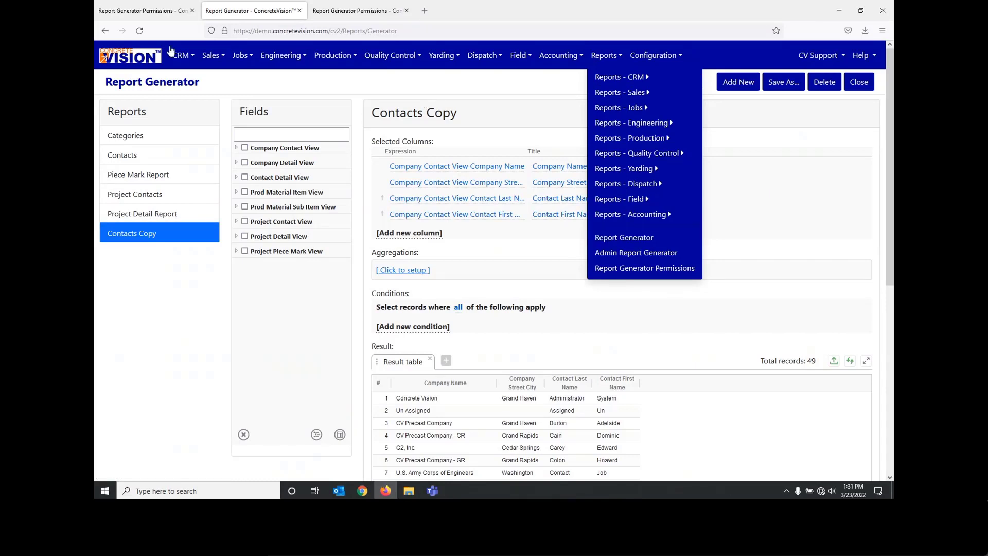
{"action": "left_click", "coordinate": [144, 10]}
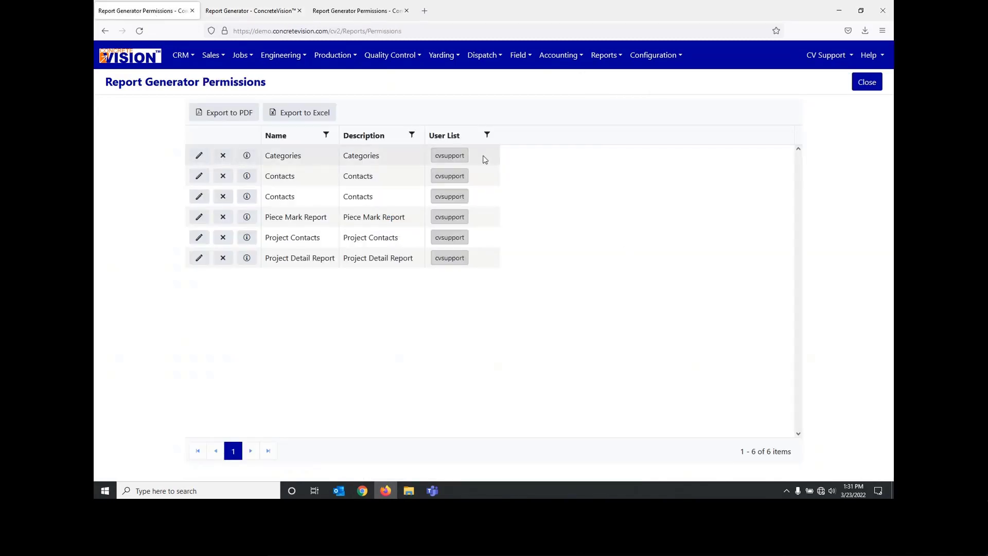
{"action": "left_click", "coordinate": [605, 55]}
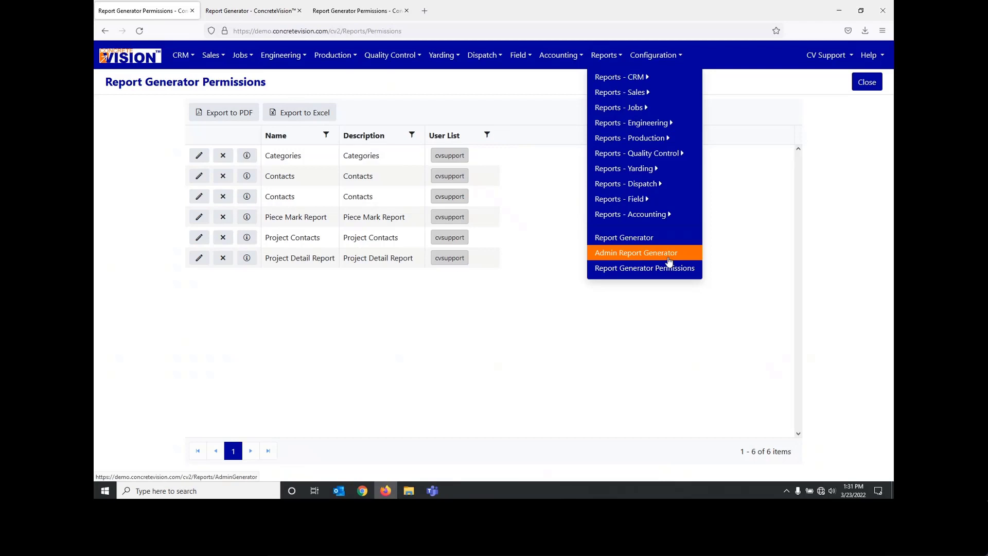
{"action": "left_click", "coordinate": [736, 243]}
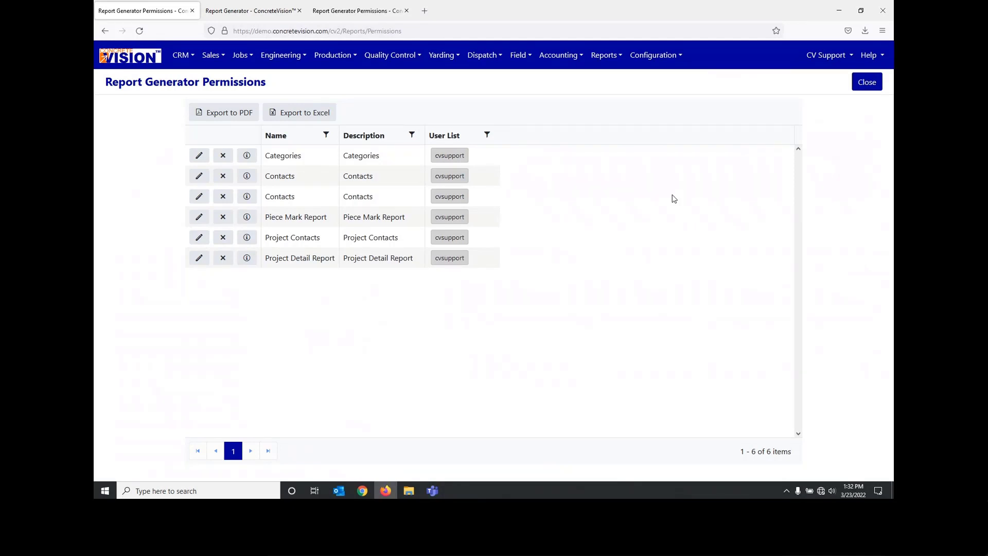
Step: Return to the Contacts Copy report and examine the fields available in the Prod Material Item View
{"action": "left_click", "coordinate": [255, 10]}
{"action": "left_click", "coordinate": [548, 108]}
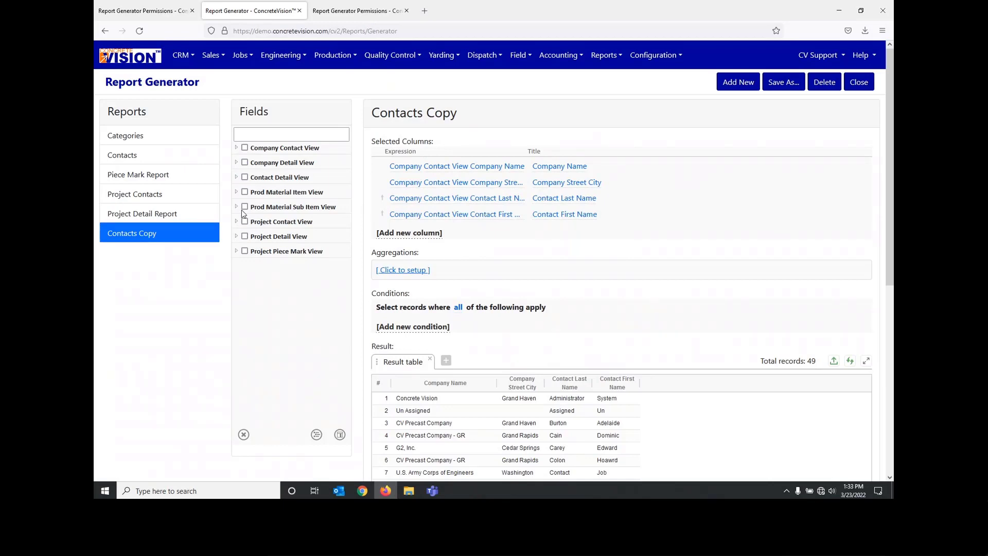
{"action": "left_click", "coordinate": [236, 192]}
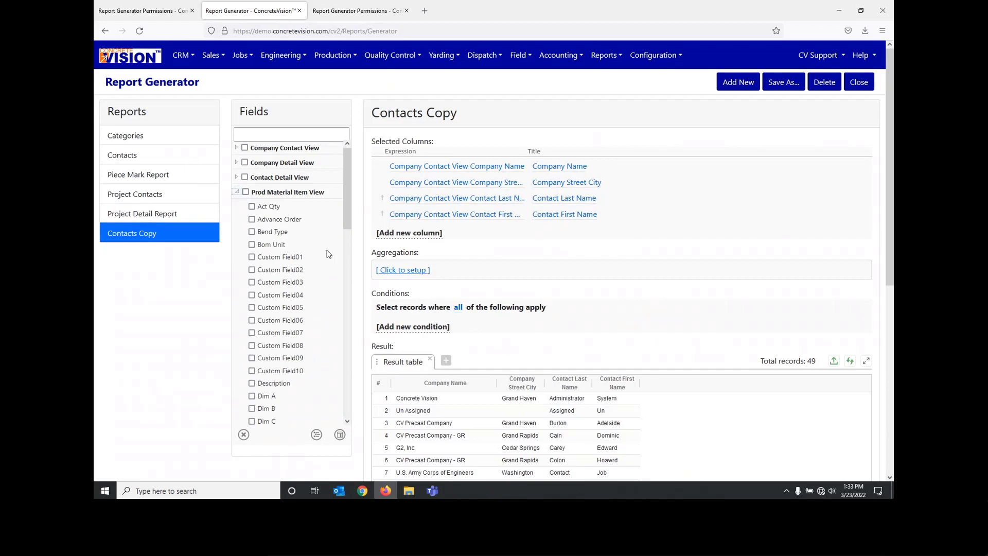
{"action": "scroll", "coordinate": [328, 253], "scroll_direction": "down", "scroll_amount": 3}
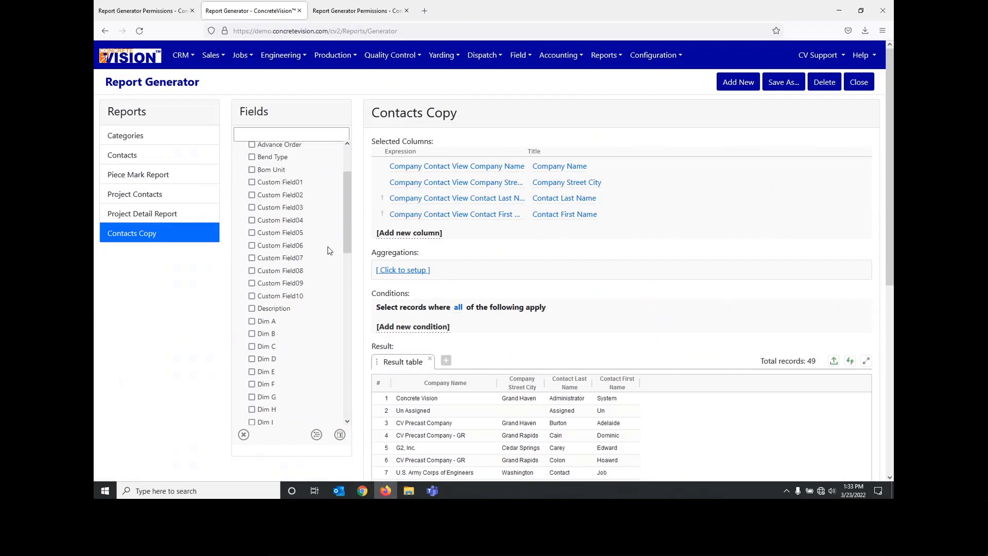
{"action": "scroll", "coordinate": [329, 251], "scroll_direction": "down", "scroll_amount": 1}
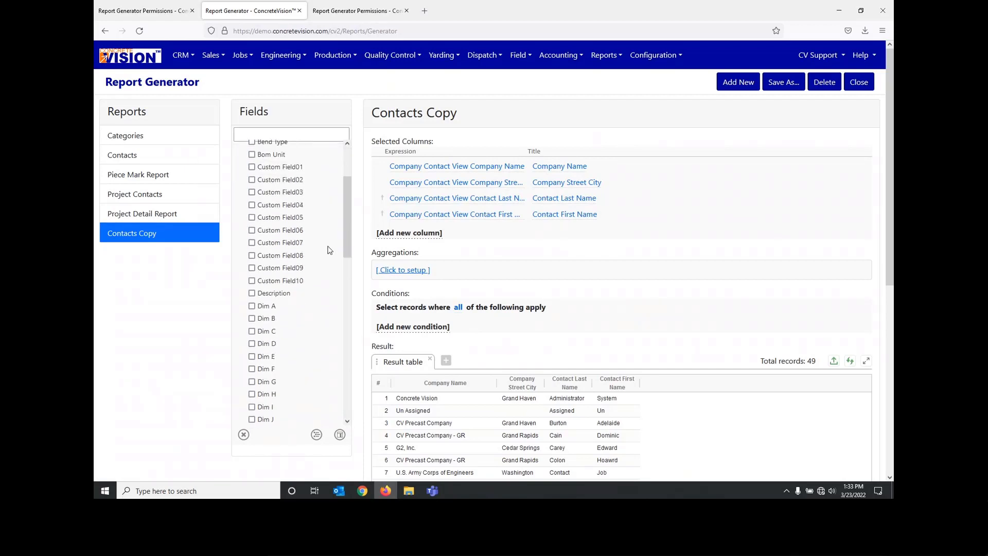
{"action": "scroll", "coordinate": [330, 250], "scroll_direction": "down", "scroll_amount": 9}
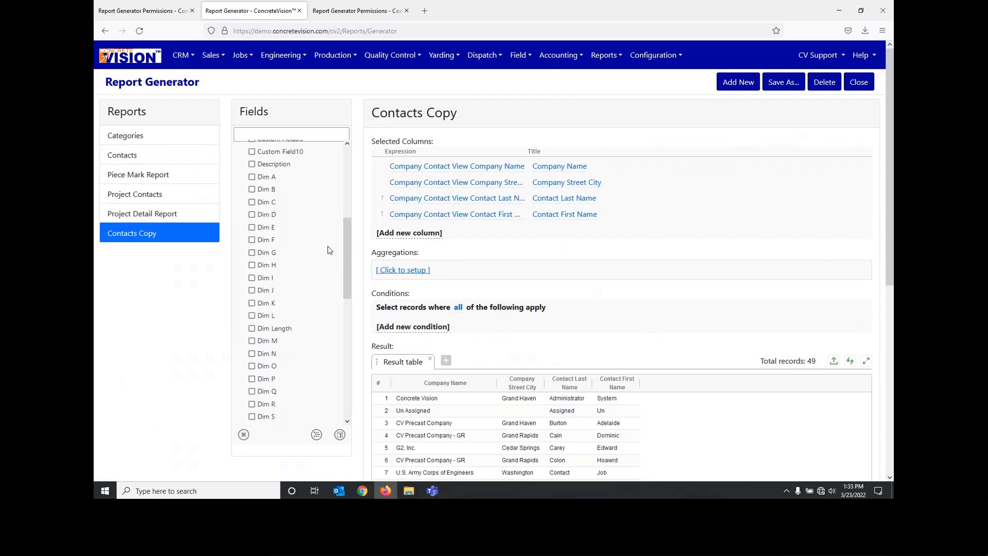
{"action": "scroll", "coordinate": [330, 250], "scroll_direction": "down", "scroll_amount": 7}
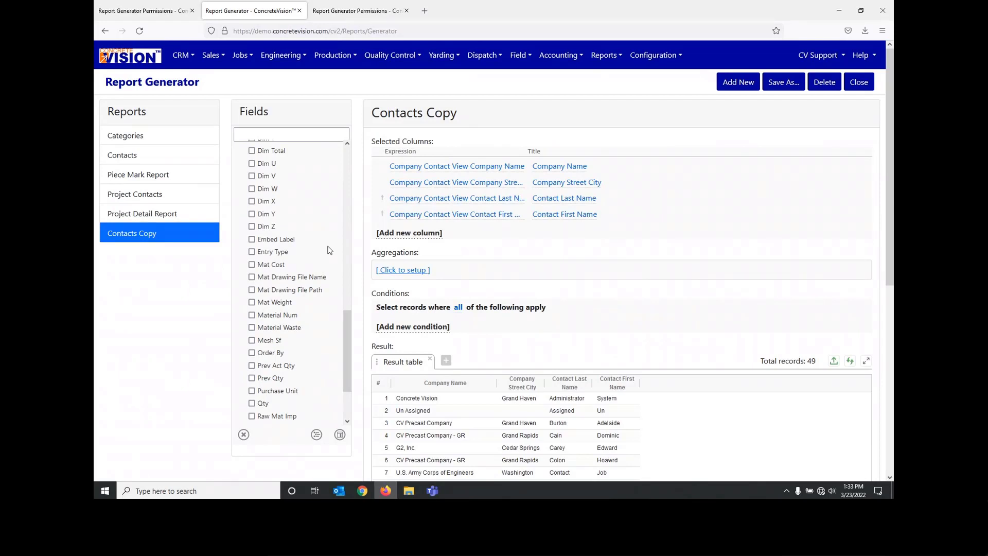
{"action": "scroll", "coordinate": [330, 250], "scroll_direction": "down", "scroll_amount": 4}
{"action": "scroll", "coordinate": [330, 250], "scroll_direction": "up", "scroll_amount": 5}
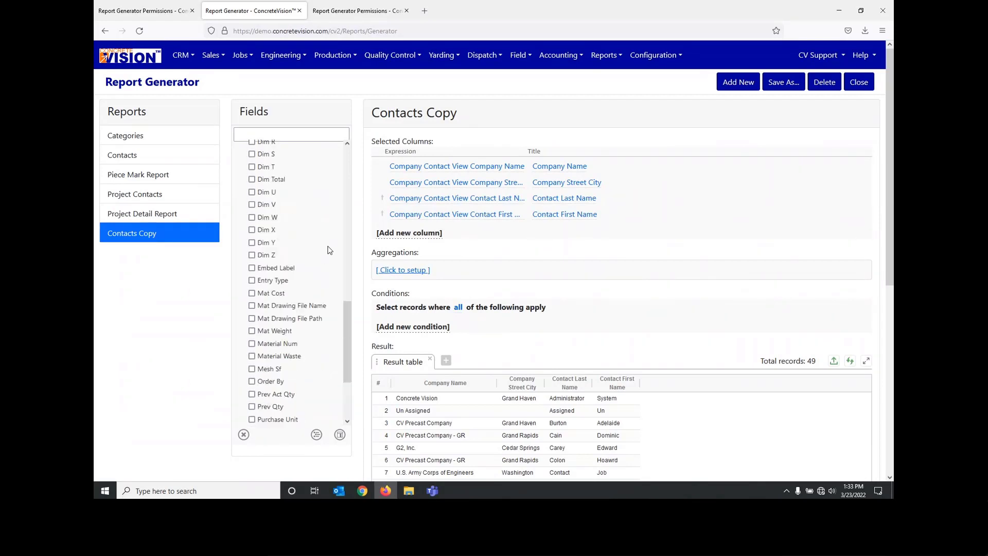
{"action": "scroll", "coordinate": [329, 250], "scroll_direction": "up", "scroll_amount": 6}
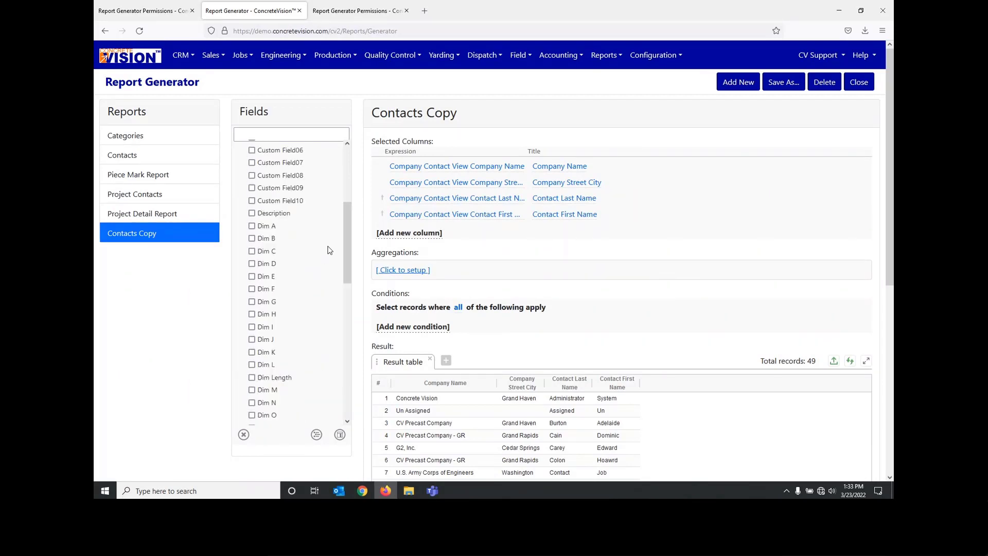
{"action": "scroll", "coordinate": [330, 250], "scroll_direction": "up", "scroll_amount": 3}
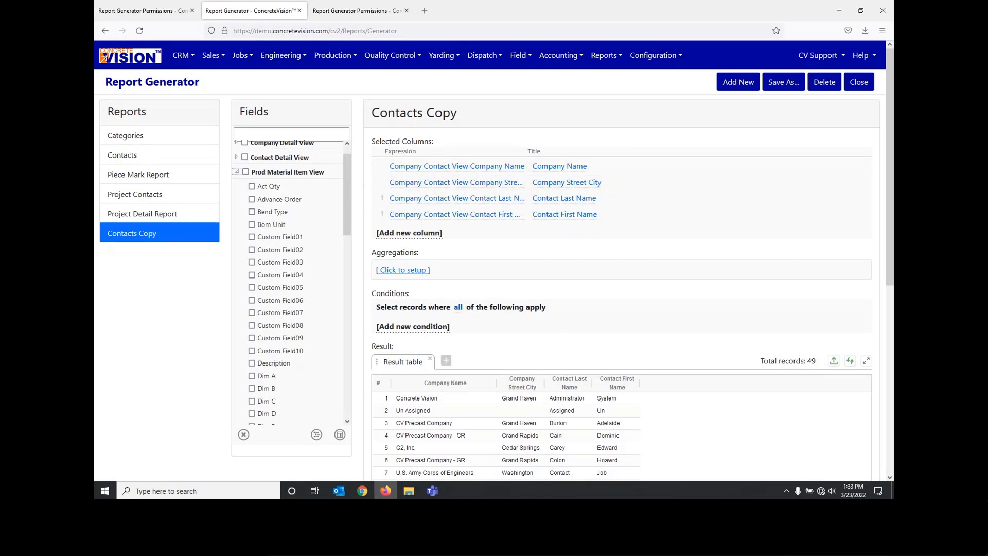
{"action": "mouse_move", "coordinate": [797, 217]}
{"action": "scroll", "coordinate": [291, 187], "scroll_direction": "up", "scroll_amount": 1}
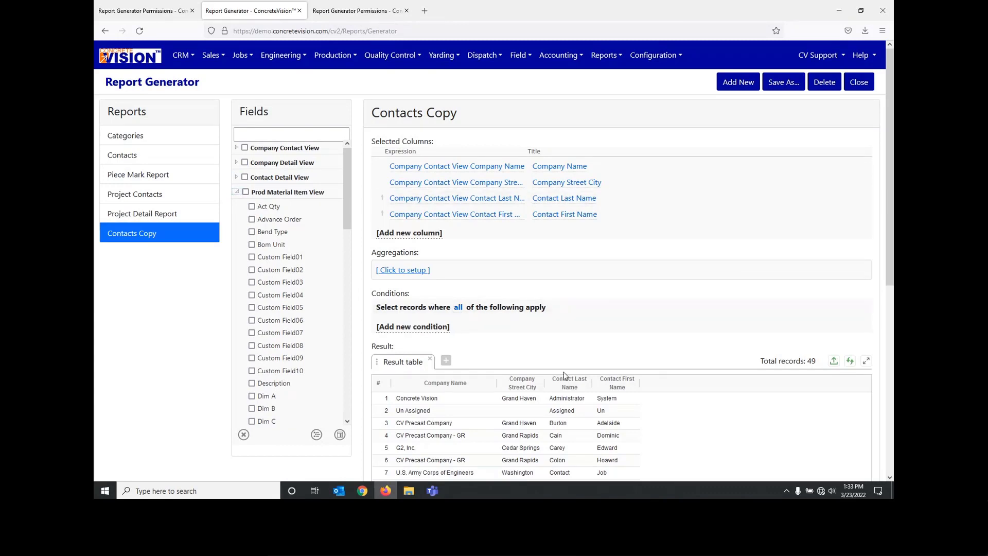
Step: Review the company and contact rows in the Contacts Copy result table
{"action": "scroll", "coordinate": [566, 376], "scroll_direction": "down", "scroll_amount": 1}
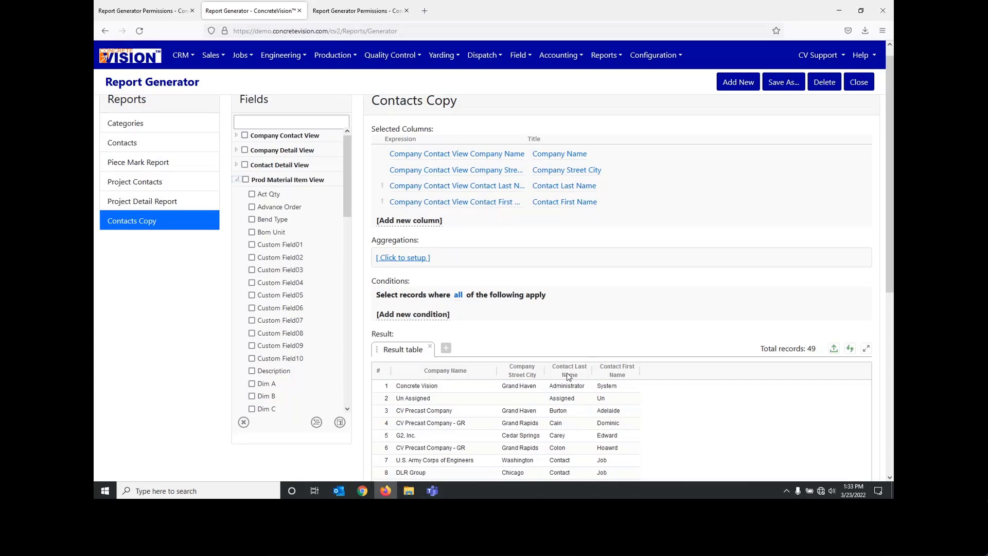
{"action": "scroll", "coordinate": [568, 376], "scroll_direction": "down", "scroll_amount": 3}
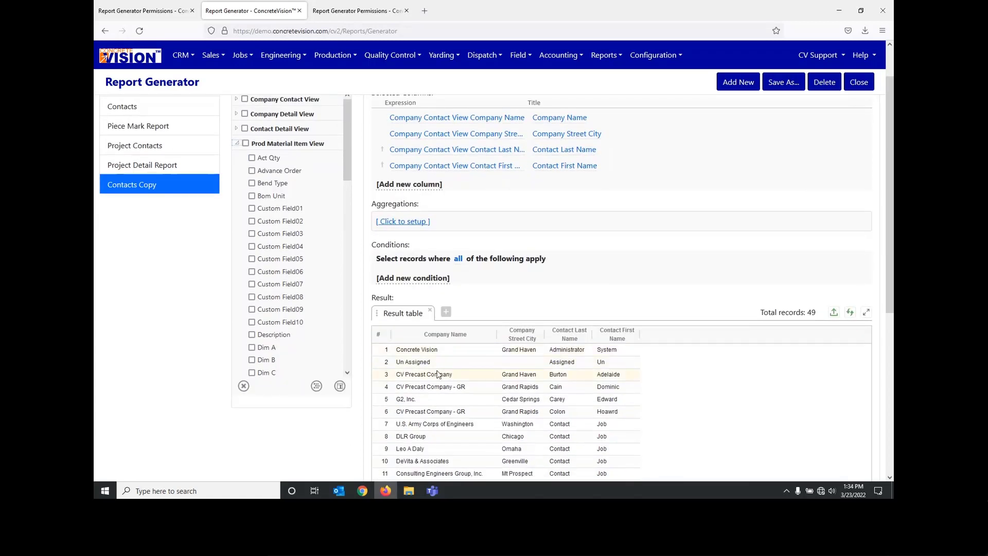
{"action": "scroll", "coordinate": [438, 374], "scroll_direction": "down", "scroll_amount": 5}
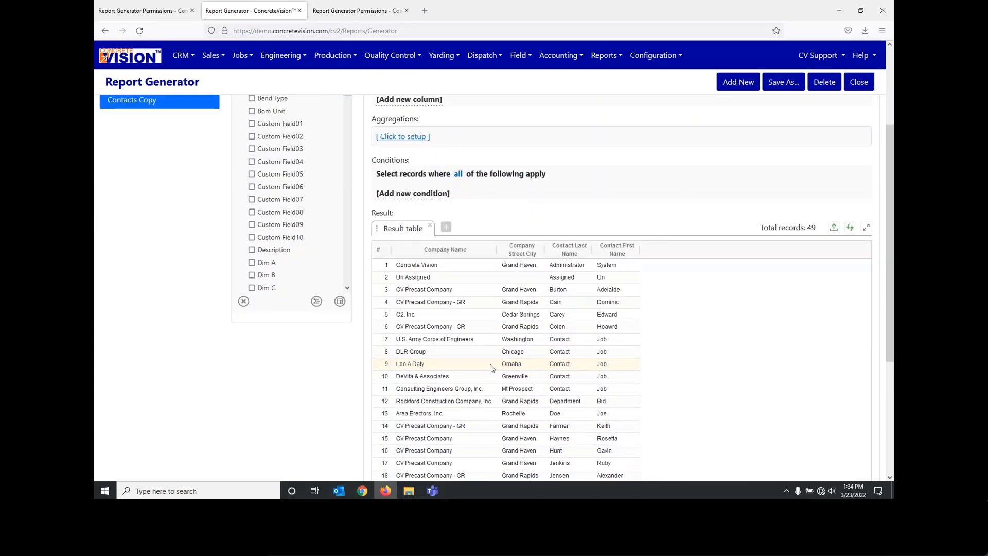
Step: List the views available for a new condition in the Contacts Copy report
{"action": "scroll", "coordinate": [531, 346], "scroll_direction": "up", "scroll_amount": 1}
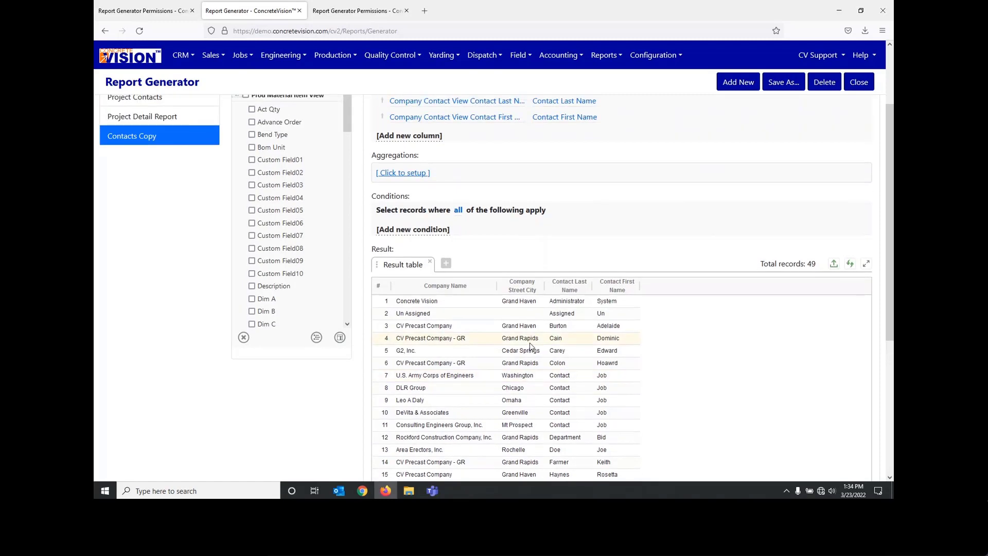
{"action": "scroll", "coordinate": [530, 346], "scroll_direction": "up", "scroll_amount": 1}
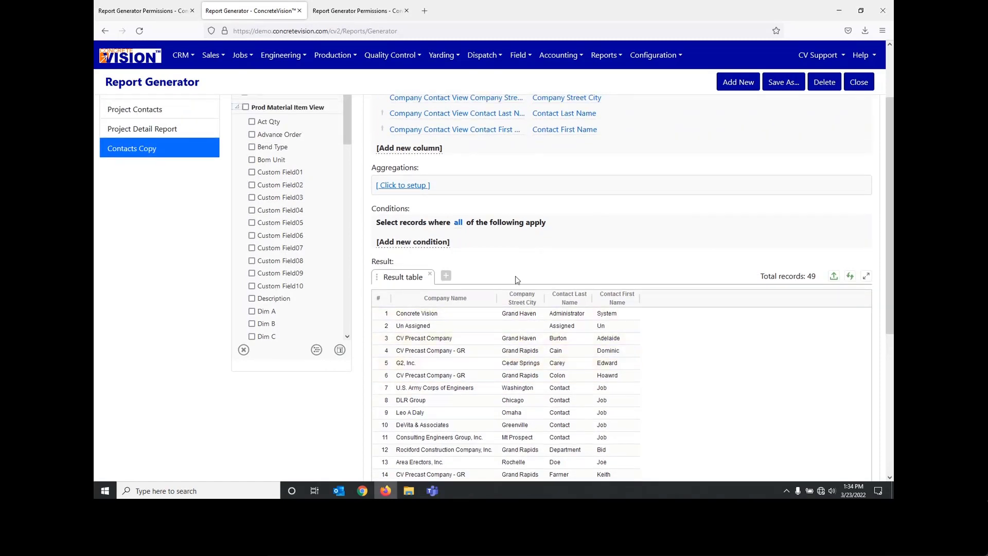
{"action": "scroll", "coordinate": [517, 279], "scroll_direction": "up", "scroll_amount": 3}
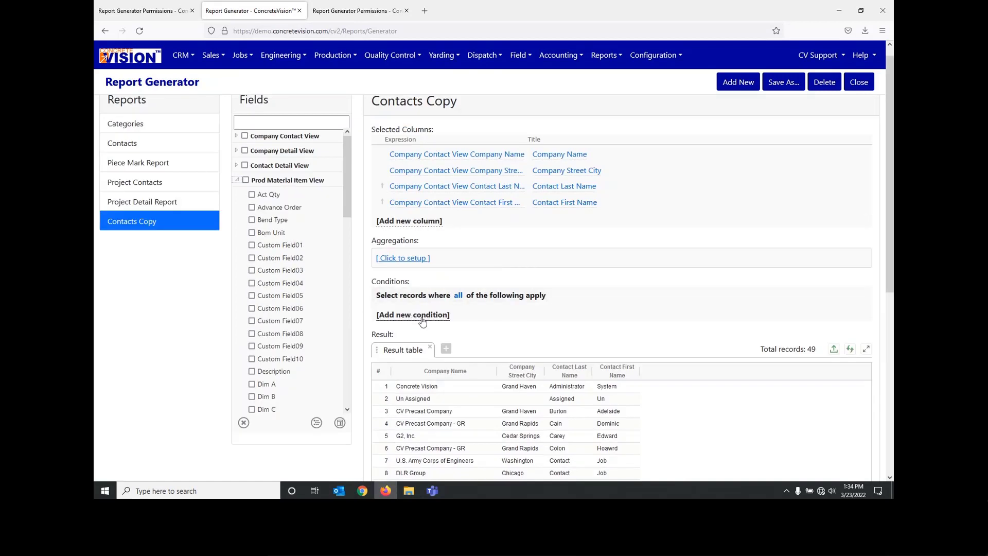
{"action": "left_click", "coordinate": [421, 315]}
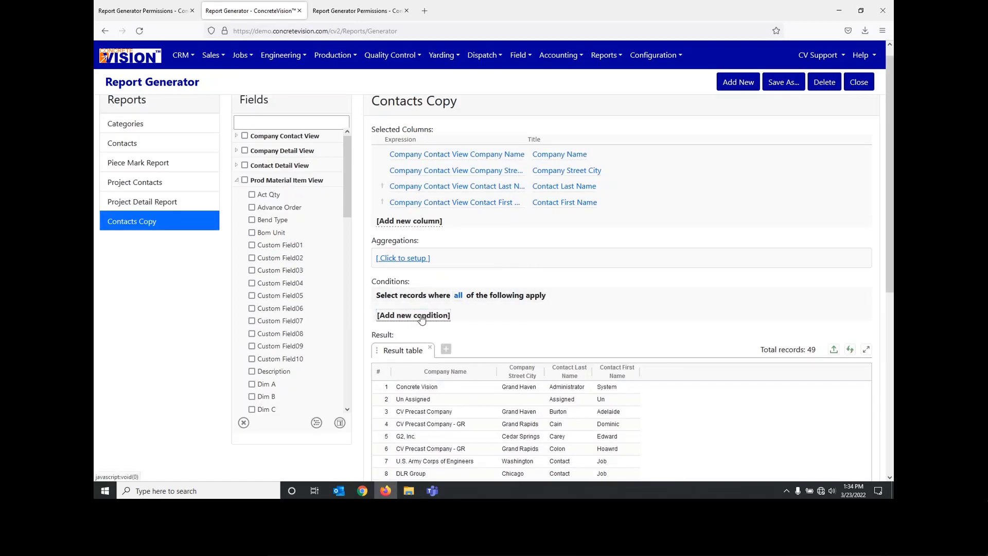
{"action": "left_click", "coordinate": [421, 316]}
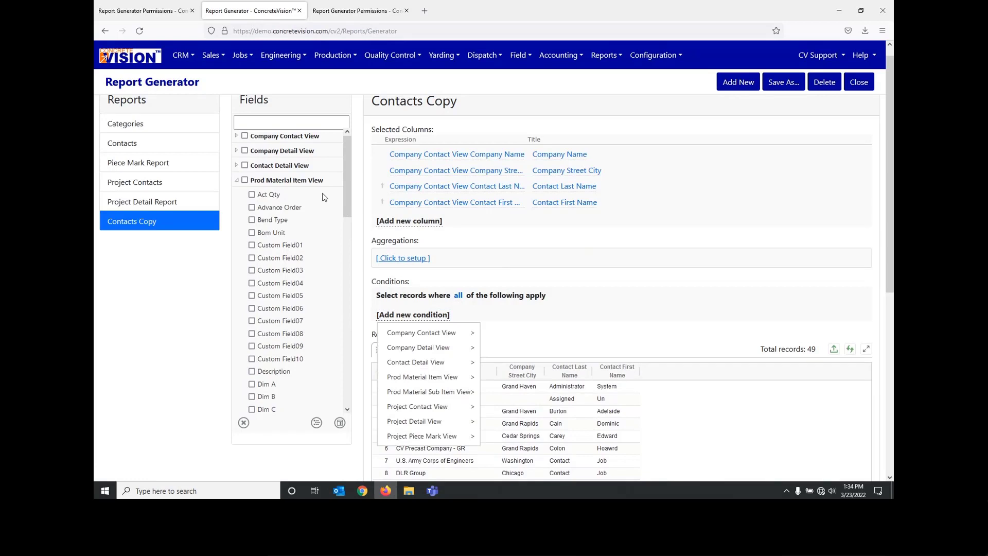
Step: Search the fields for city and add Company Street City from the Company Contact View as a report condition
{"action": "left_click", "coordinate": [237, 180]}
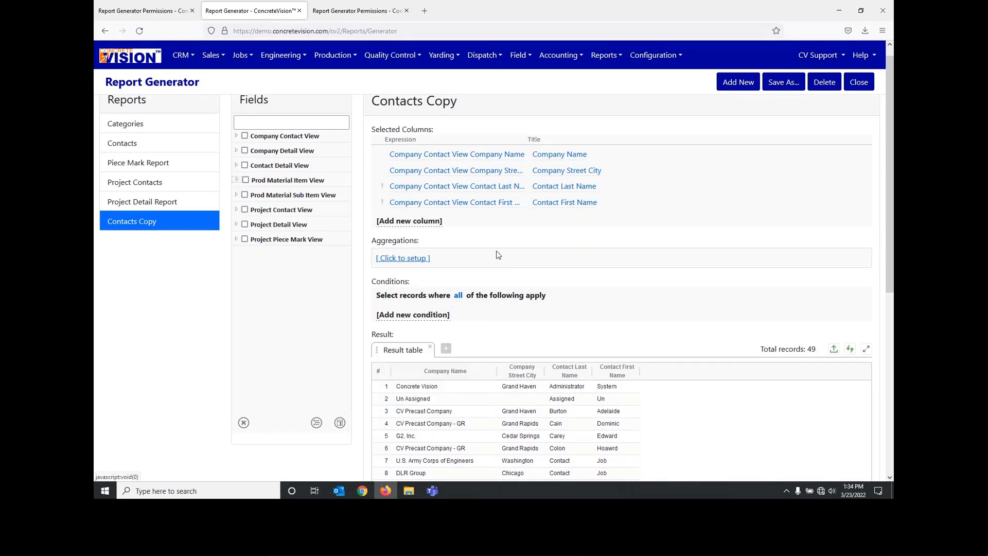
{"action": "left_click", "coordinate": [259, 125]}
{"action": "type", "text": "city"}
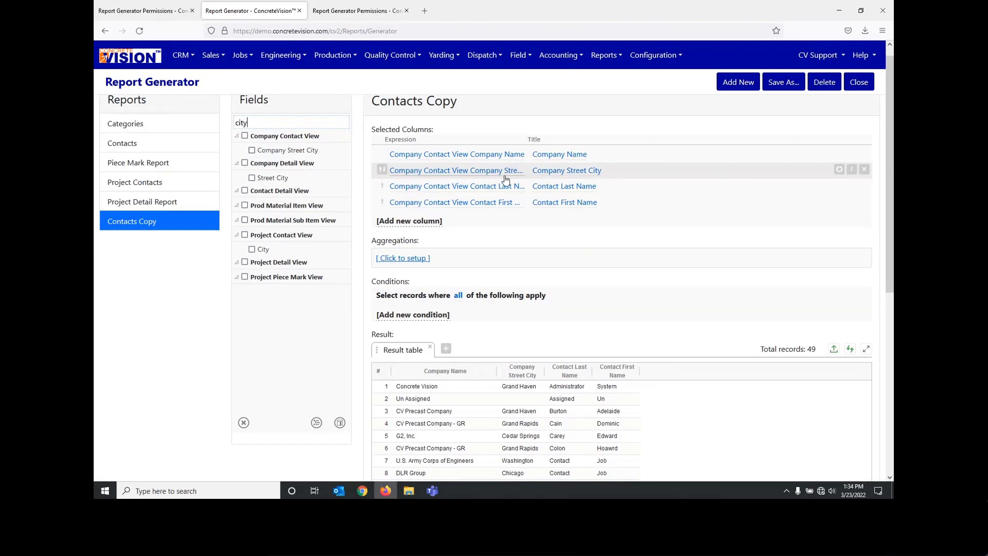
{"action": "left_click", "coordinate": [252, 149]}
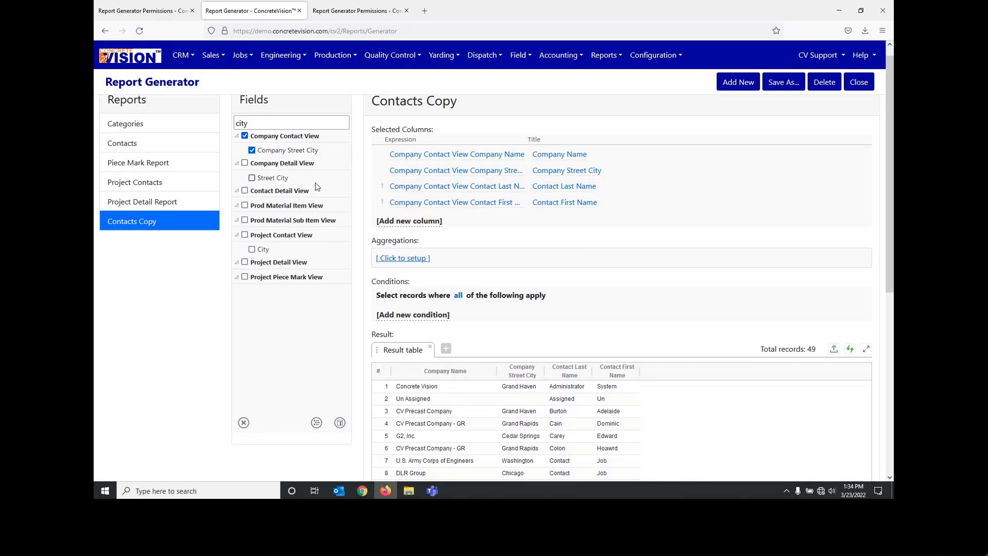
{"action": "left_click", "coordinate": [316, 422]}
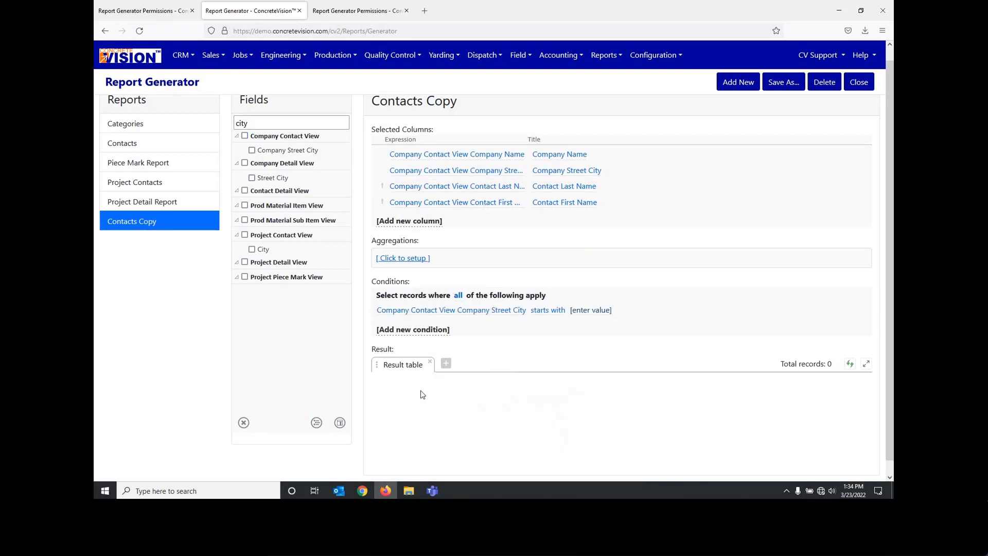
Step: Leave the Company Street City condition without a value, refresh the results and review the listed records
{"action": "left_click", "coordinate": [584, 310]}
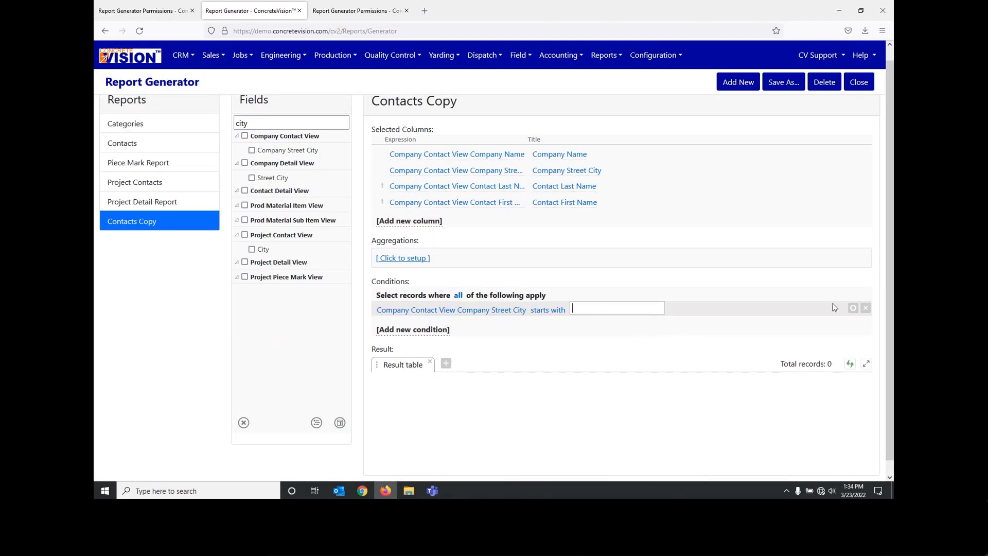
{"action": "left_click", "coordinate": [854, 339]}
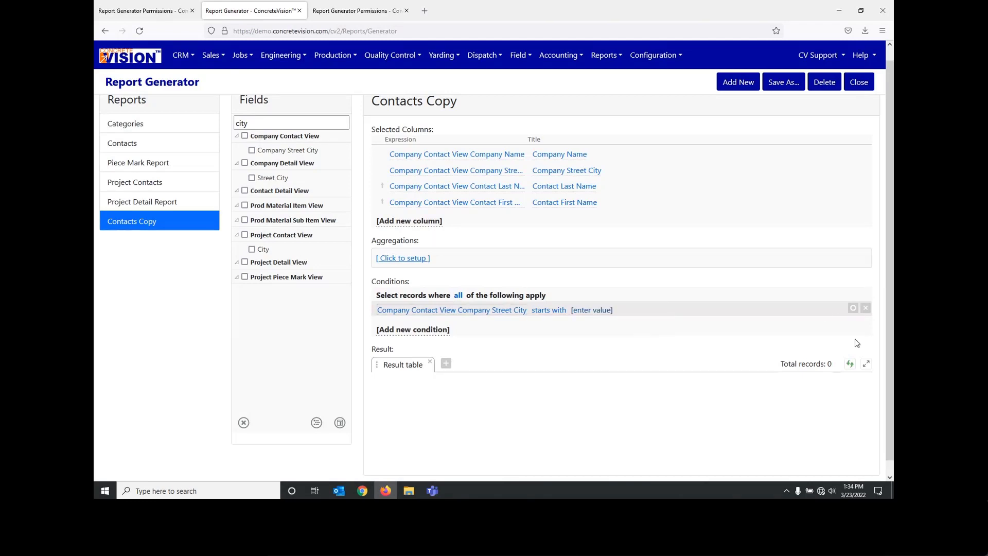
{"action": "left_click", "coordinate": [850, 364]}
{"action": "scroll", "coordinate": [707, 362], "scroll_direction": "down", "scroll_amount": 1}
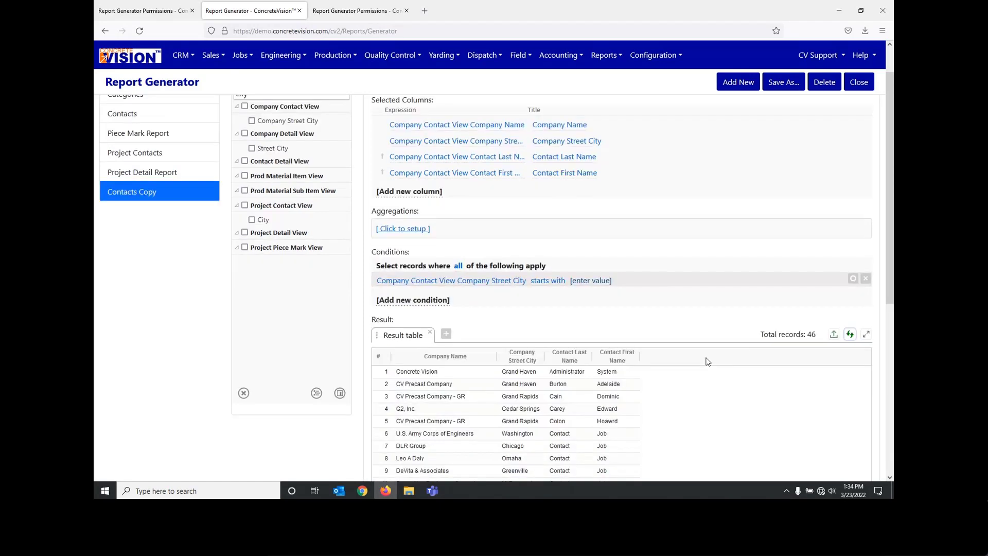
{"action": "scroll", "coordinate": [707, 362], "scroll_direction": "down", "scroll_amount": 3}
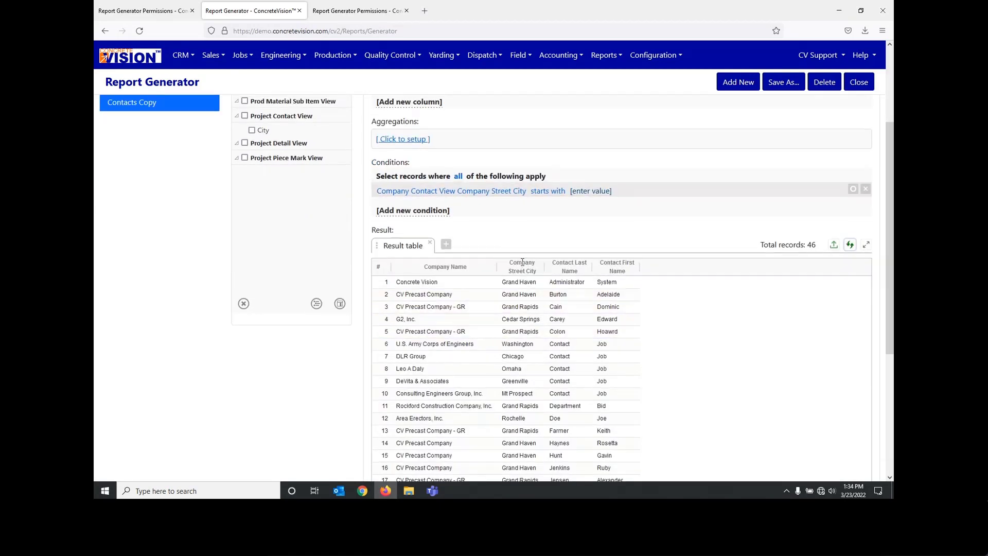
Step: Set the Company Street City condition to is equal to Grand Haven
{"action": "scroll", "coordinate": [521, 263], "scroll_direction": "up", "scroll_amount": 2}
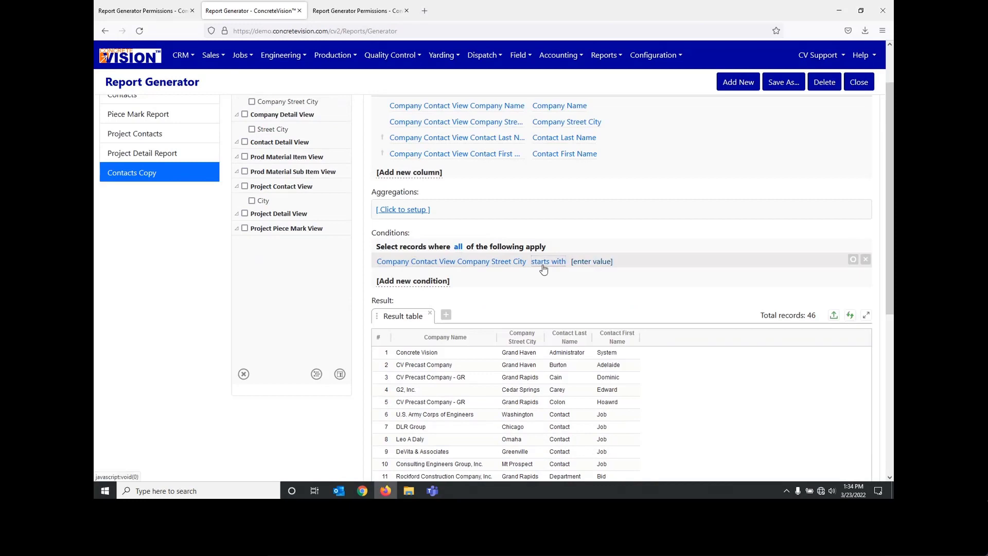
{"action": "left_click", "coordinate": [547, 262]}
{"action": "left_click", "coordinate": [558, 307]}
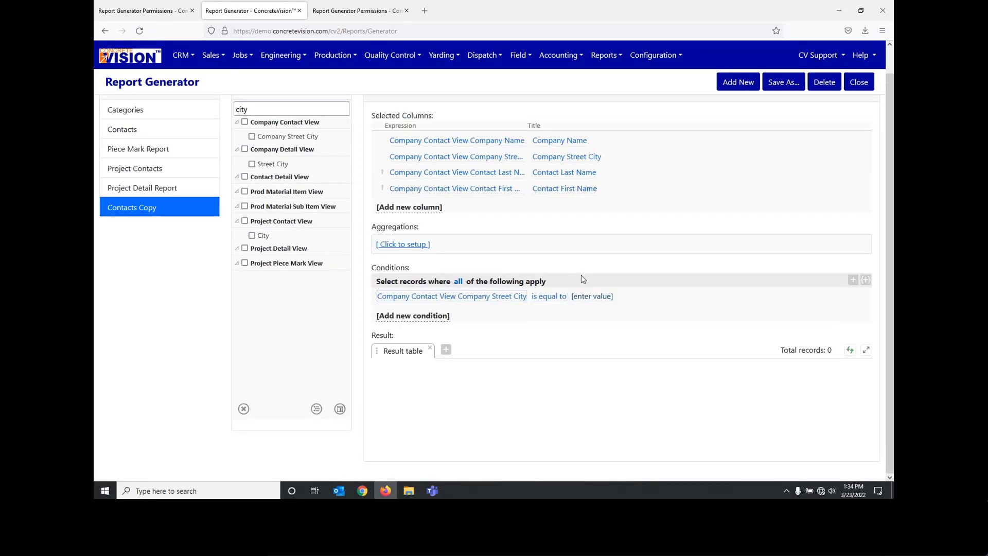
{"action": "left_click", "coordinate": [591, 296]}
{"action": "type", "text": "Gra"}
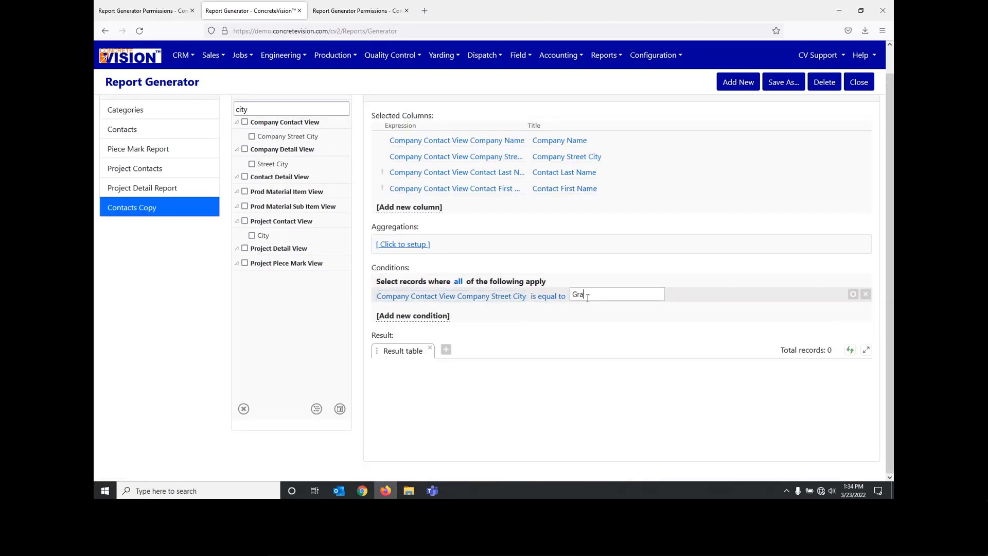
{"action": "type", "text": "nd Haven"}
{"action": "key", "text": "Return"}
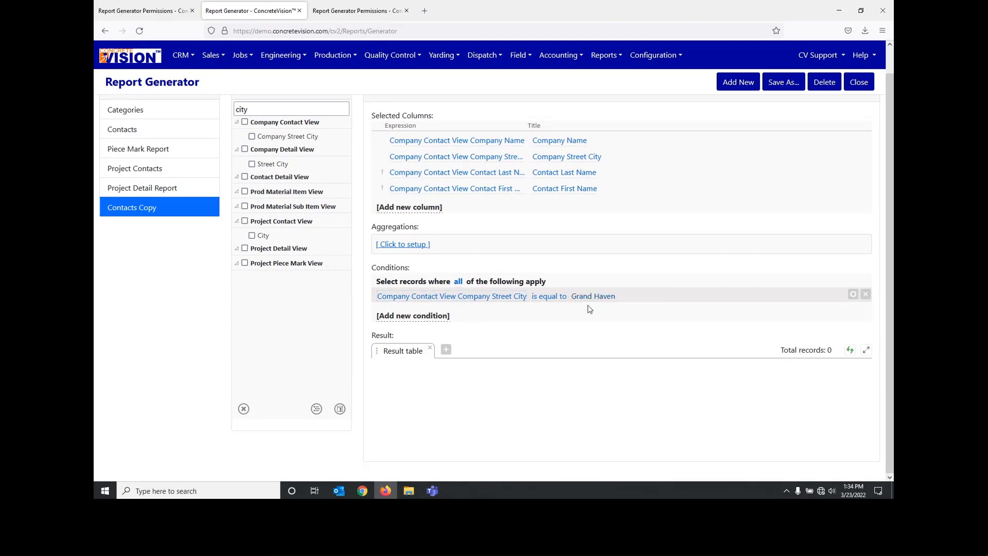
Step: Add a second Company Street City condition from the Company Contact View, and remove it again
{"action": "left_click", "coordinate": [417, 317]}
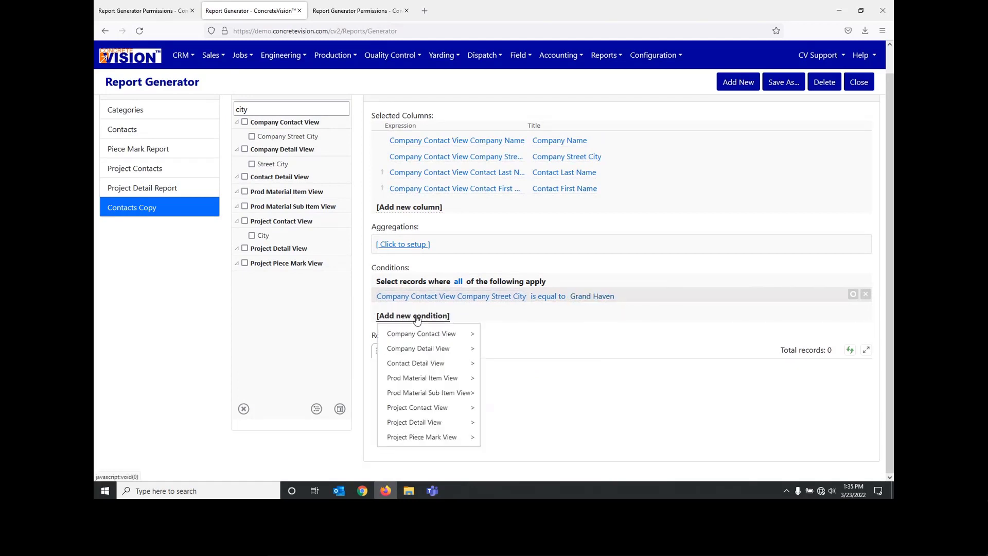
{"action": "left_click", "coordinate": [251, 137]}
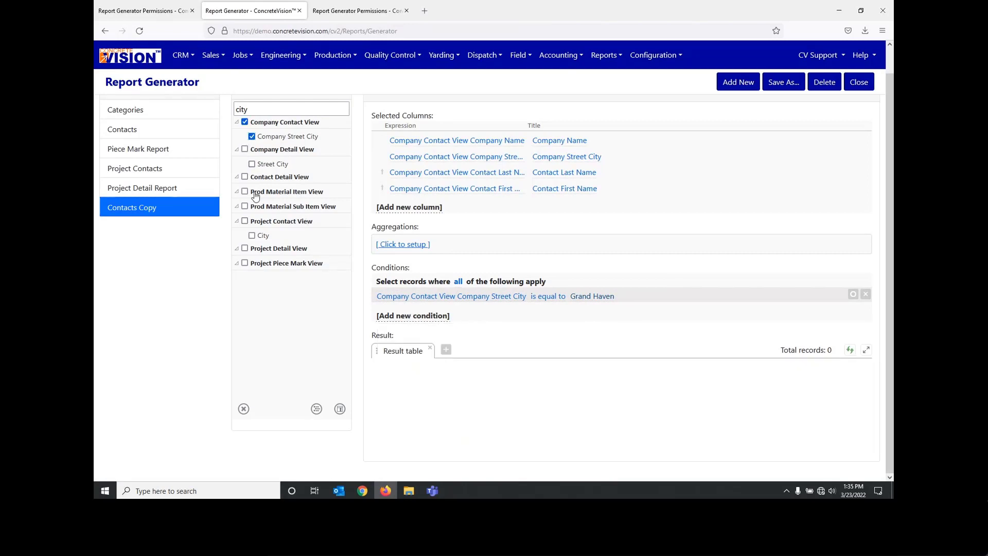
{"action": "left_click", "coordinate": [316, 409]}
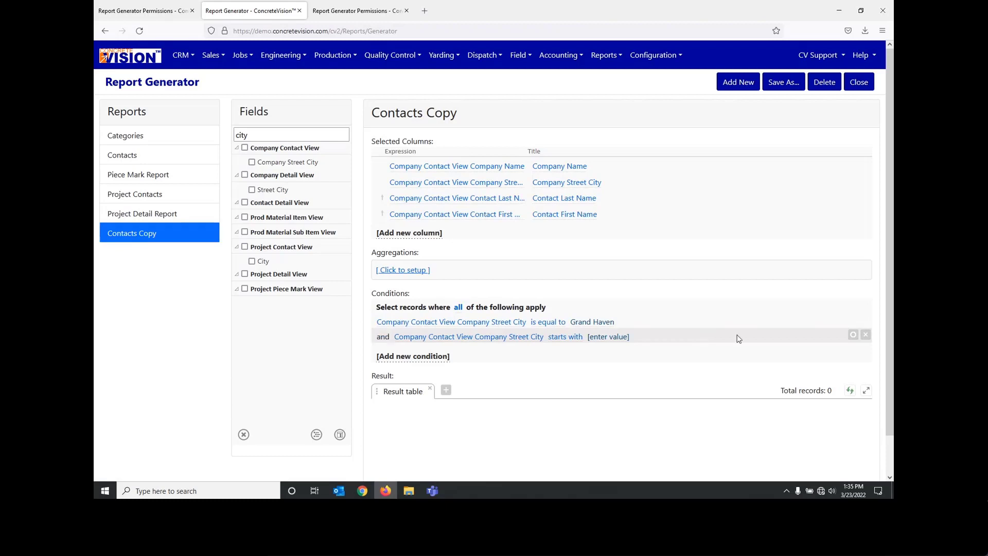
{"action": "left_click", "coordinate": [865, 334]}
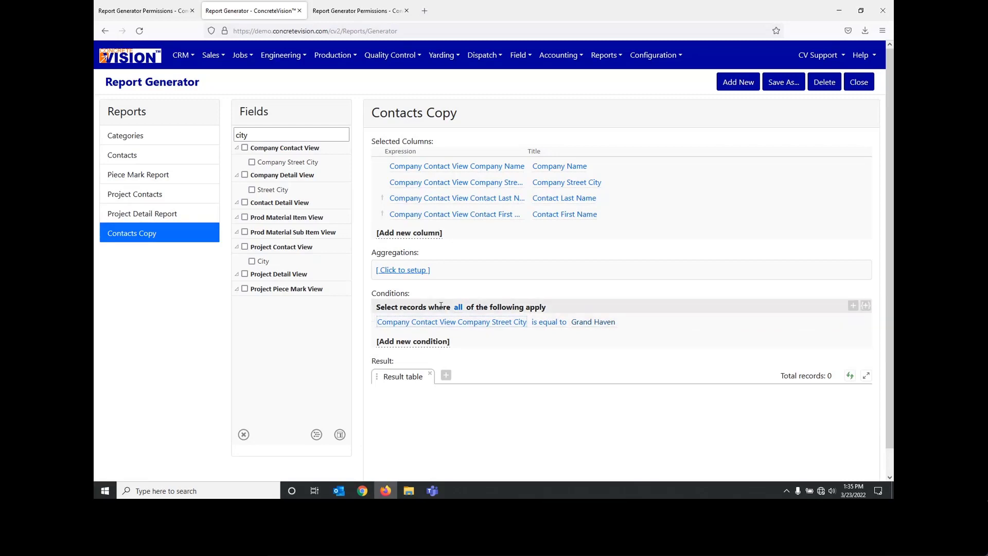
Step: Select records where any of the conditions apply, and shorten the Company Street City value to Grand
{"action": "left_click", "coordinate": [459, 308]}
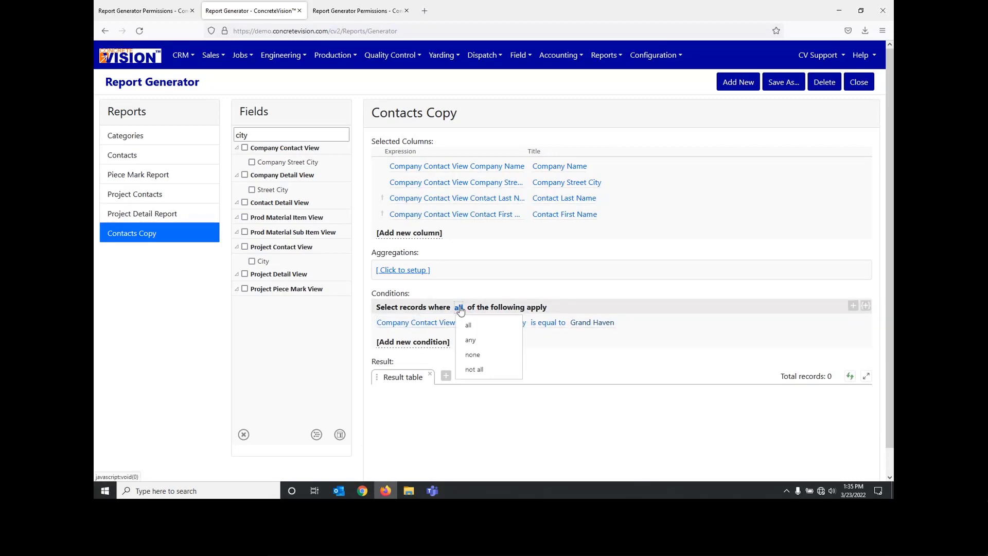
{"action": "left_click", "coordinate": [471, 340]}
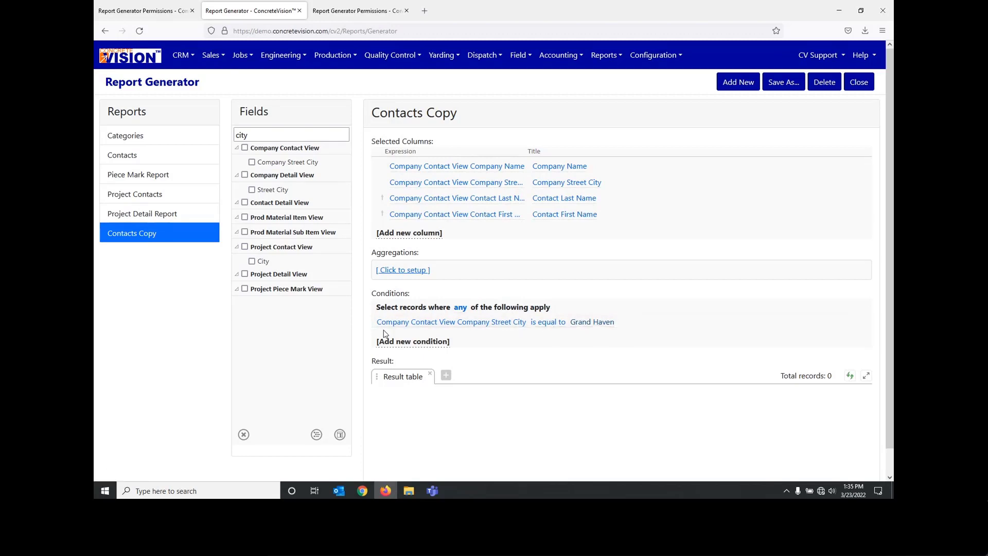
{"action": "left_click", "coordinate": [597, 322]}
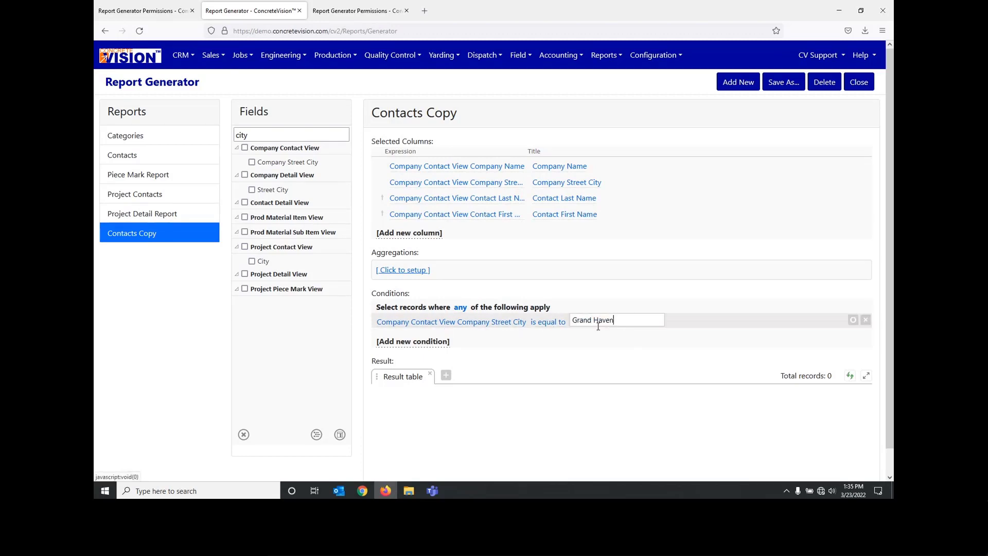
{"action": "double_click", "coordinate": [599, 320]}
{"action": "key", "text": "BackSpace"}
{"action": "key", "text": "BackSpace"}
{"action": "key", "text": "Return"}
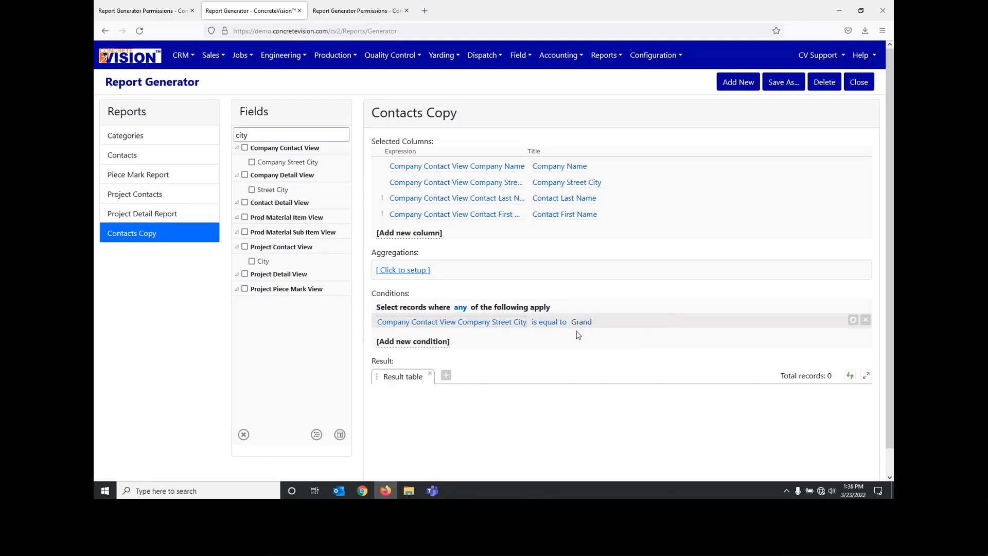
Step: Set the Company Street City condition's operator to contains, refresh the results and check the matching contacts
{"action": "left_click", "coordinate": [547, 322]}
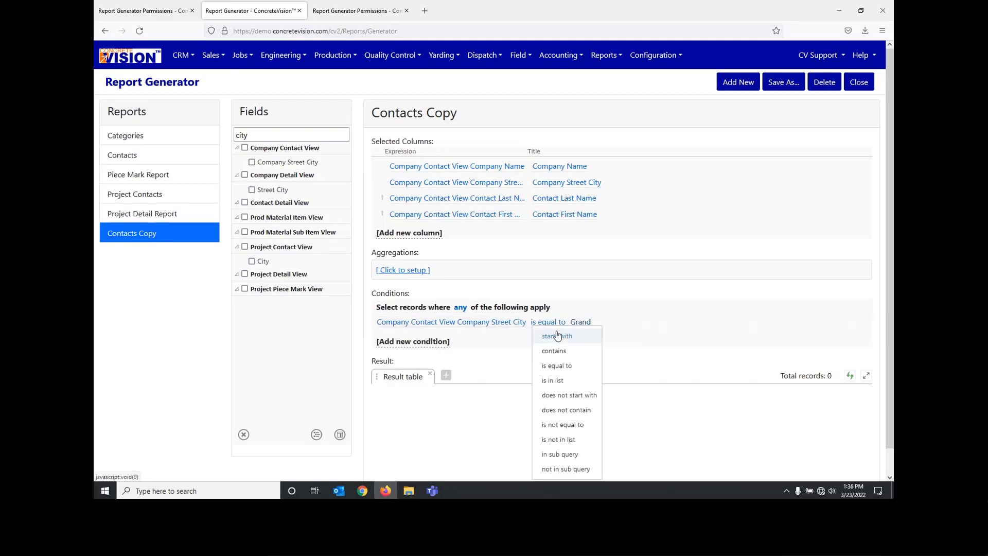
{"action": "left_click", "coordinate": [505, 334]}
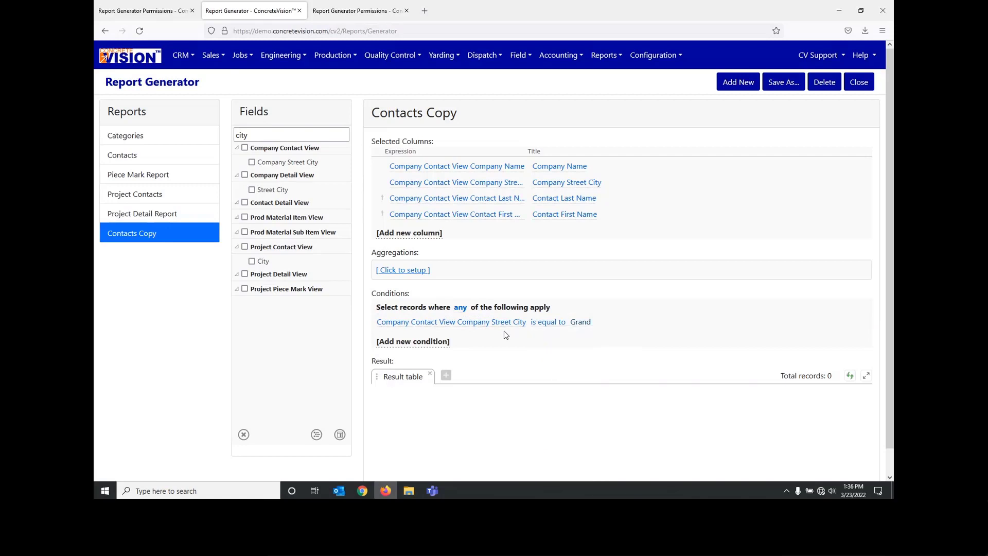
{"action": "left_click", "coordinate": [548, 322]}
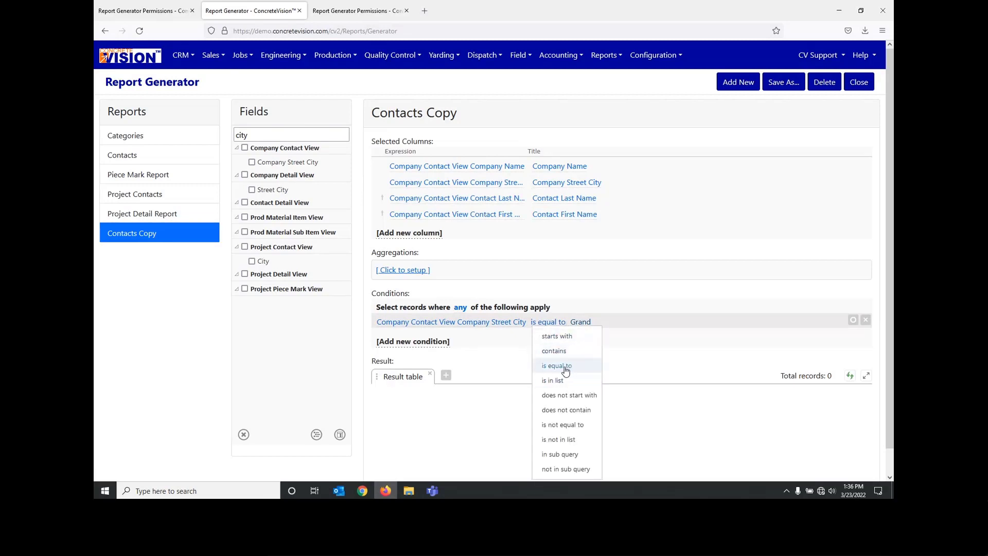
{"action": "left_click", "coordinate": [561, 351]}
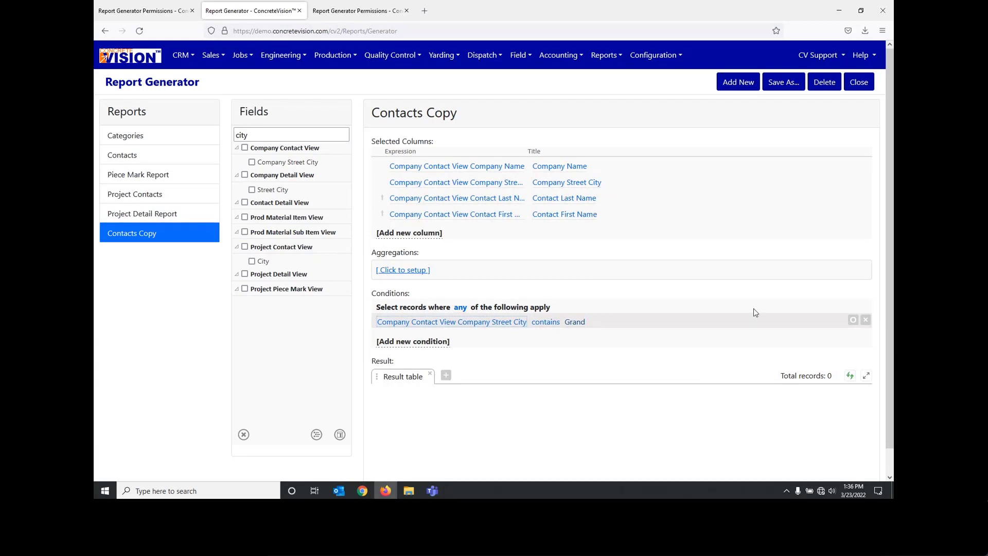
{"action": "left_click", "coordinate": [849, 375]}
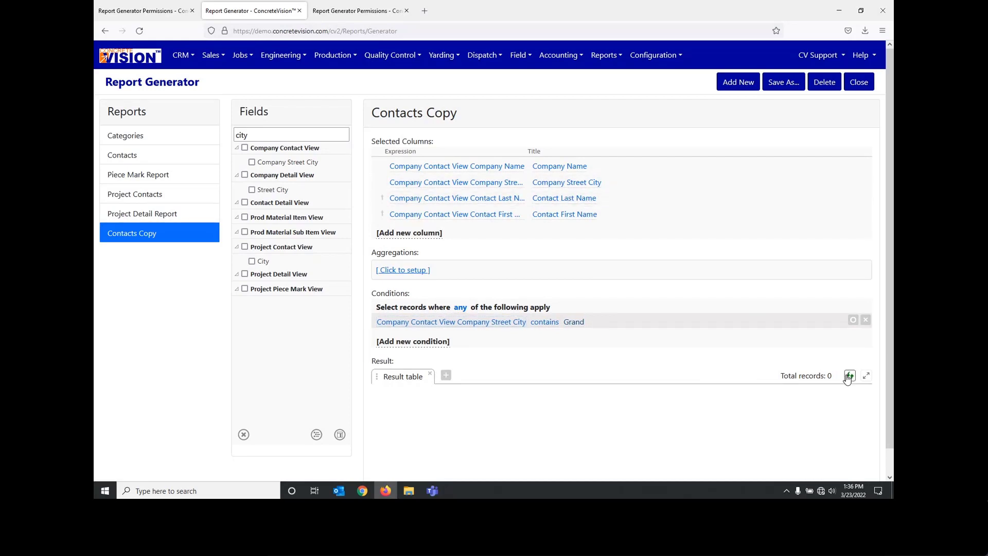
{"action": "scroll", "coordinate": [617, 360], "scroll_direction": "down", "scroll_amount": 1}
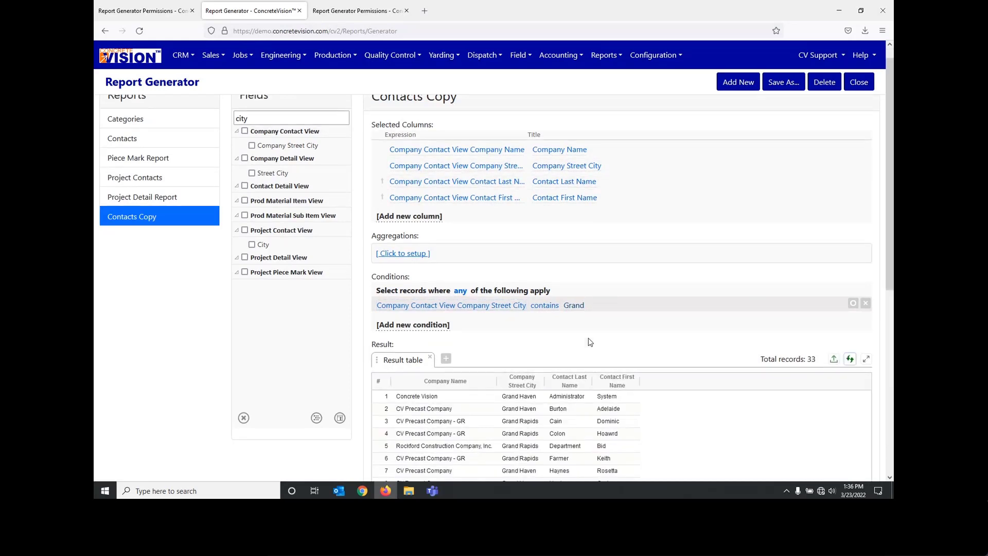
{"action": "scroll", "coordinate": [590, 342], "scroll_direction": "down", "scroll_amount": 3}
{"action": "scroll", "coordinate": [578, 324], "scroll_direction": "down", "scroll_amount": 3}
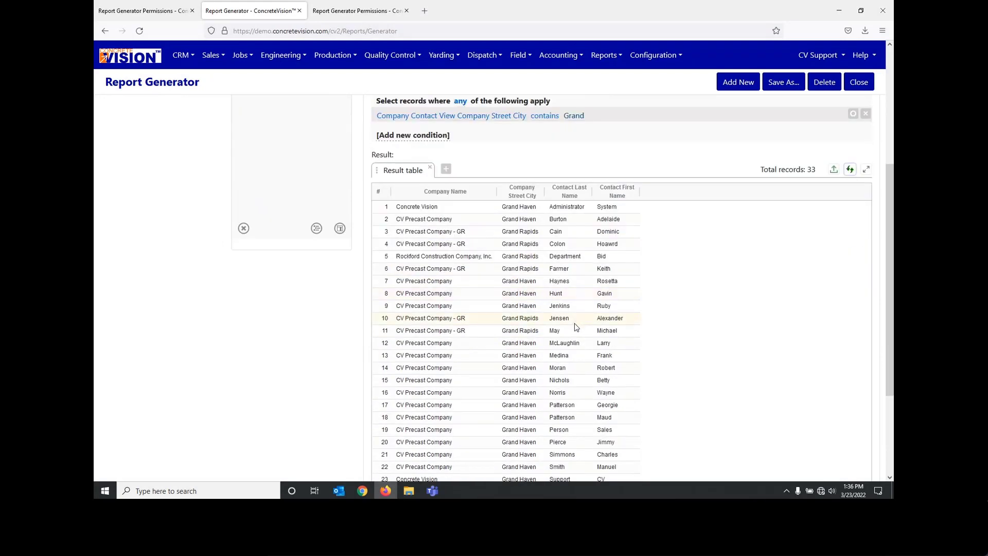
{"action": "double_click", "coordinate": [562, 404]}
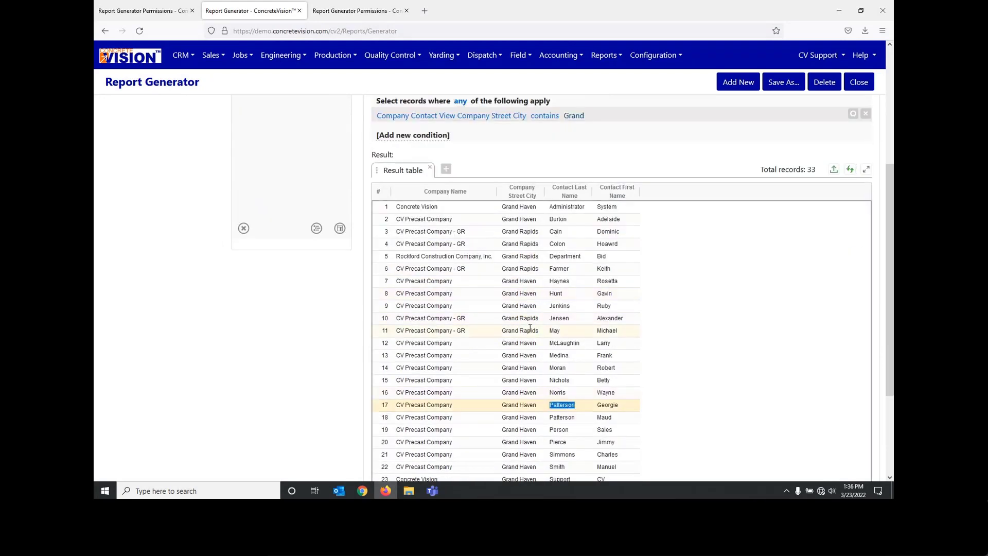
Step: Find the last name fields and add Contact Last Name from the Company Contact View as a second condition
{"action": "scroll", "coordinate": [530, 327], "scroll_direction": "up", "scroll_amount": 3}
{"action": "scroll", "coordinate": [533, 351], "scroll_direction": "up", "scroll_amount": 2}
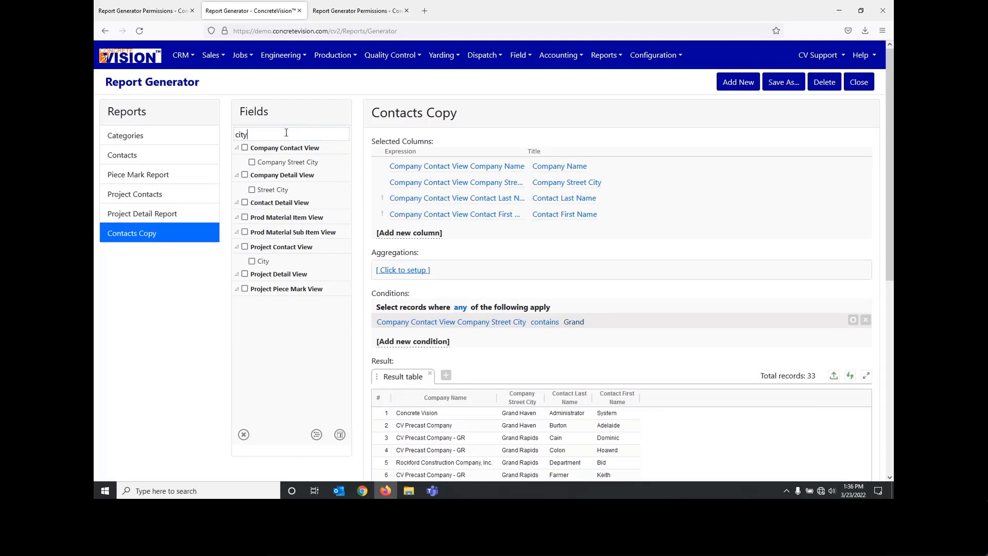
{"action": "double_click", "coordinate": [286, 133]}
{"action": "type", "text": "last"}
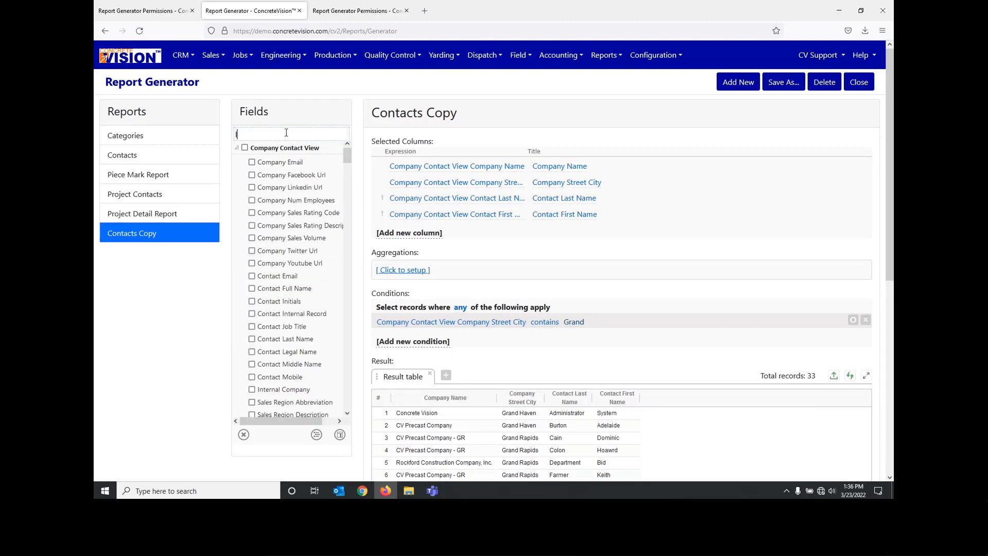
{"action": "left_click", "coordinate": [252, 162]}
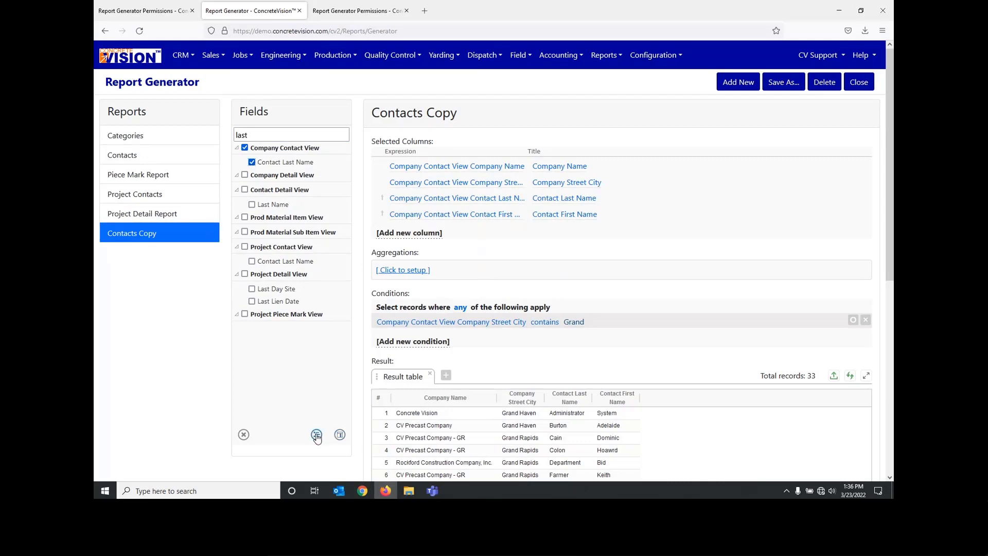
{"action": "left_click", "coordinate": [316, 434]}
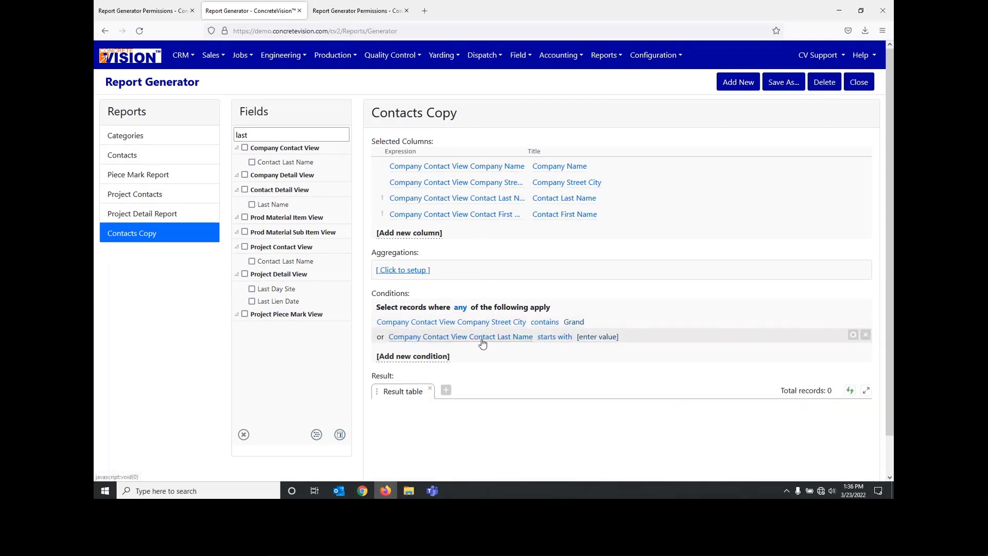
Step: Set the Contact Last Name condition's operator to contains and enter a contact's last name as its value
{"action": "left_click", "coordinate": [565, 342]}
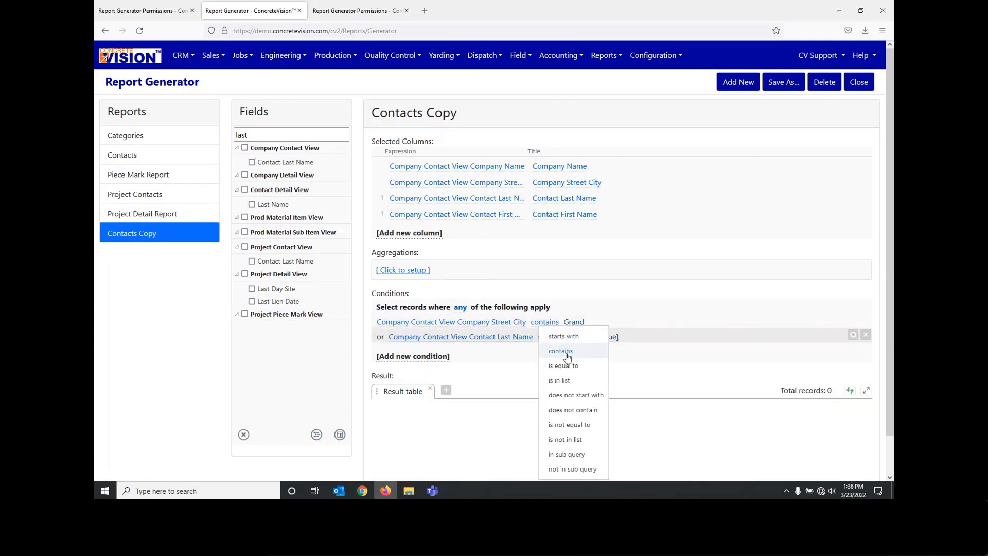
{"action": "left_click", "coordinate": [566, 360]}
{"action": "left_click", "coordinate": [587, 337]}
{"action": "type", "text": "Patterson"}
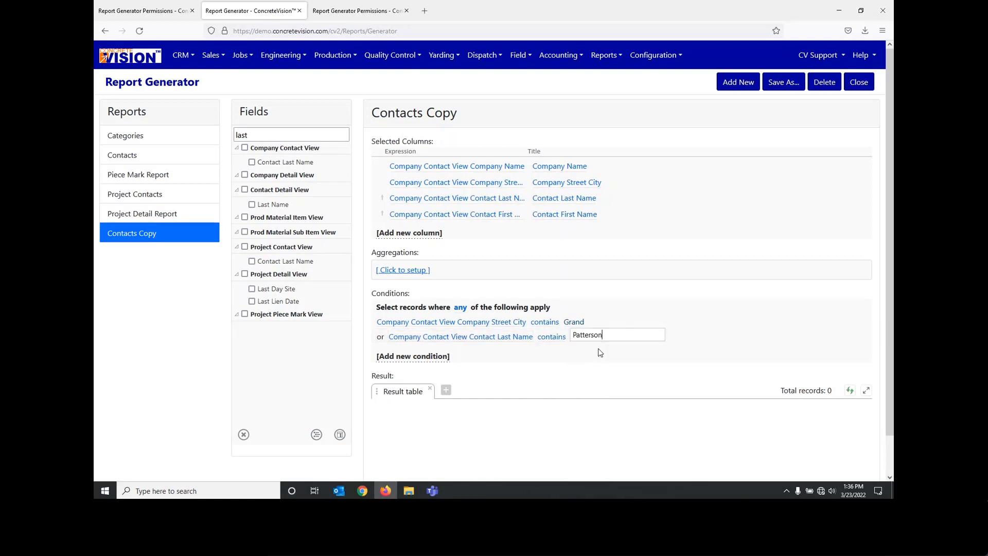
{"action": "key", "text": "Return"}
{"action": "left_click", "coordinate": [554, 339]}
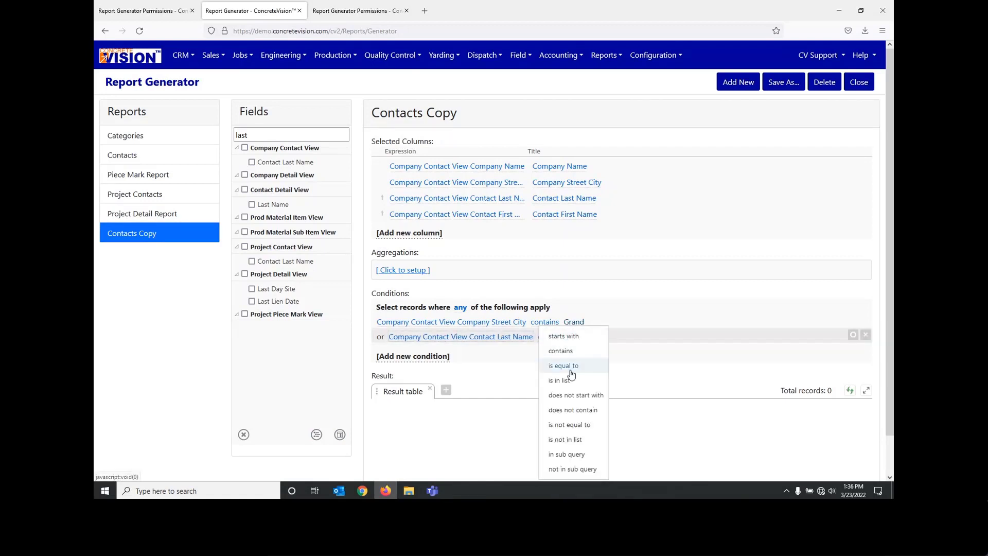
{"action": "left_click", "coordinate": [560, 350]}
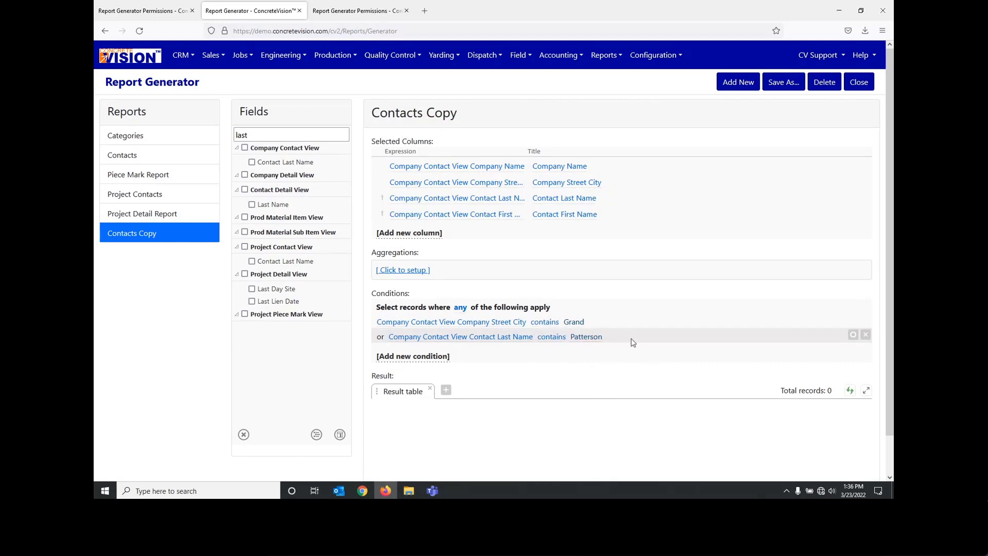
Step: Shorten the Contact Last Name condition's value to ter
{"action": "left_click", "coordinate": [593, 336]}
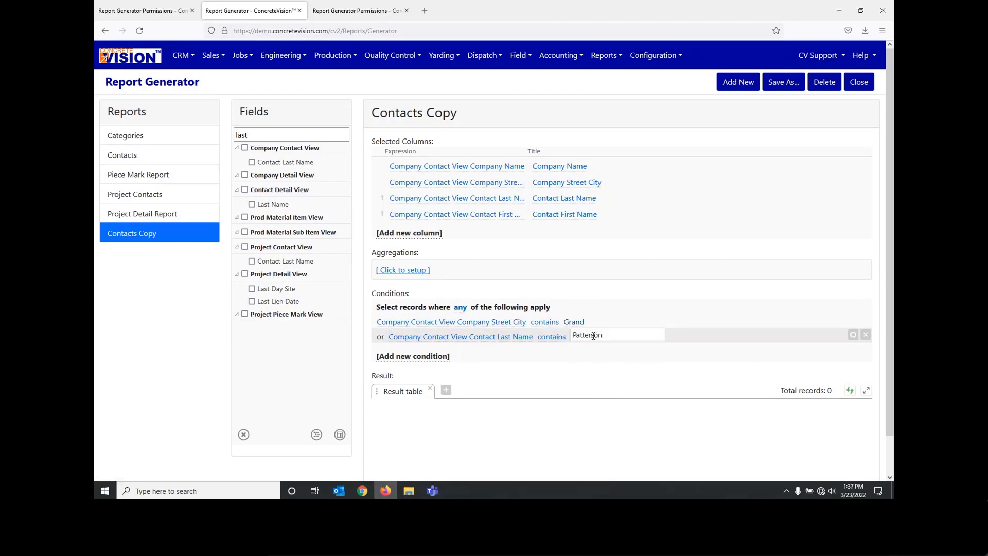
{"action": "left_click_drag", "start_coordinate": [583, 335], "coordinate": [628, 335]}
{"action": "key", "text": "Left"}
{"action": "key", "text": "BackSpace"}
{"action": "key", "text": "BackSpace"}
{"action": "key", "text": "BackSpace"}
{"action": "key", "text": "End"}
{"action": "key", "text": "BackSpace"}
{"action": "key", "text": "BackSpace"}
{"action": "key", "text": "BackSpace"}
{"action": "left_click", "coordinate": [635, 360]}
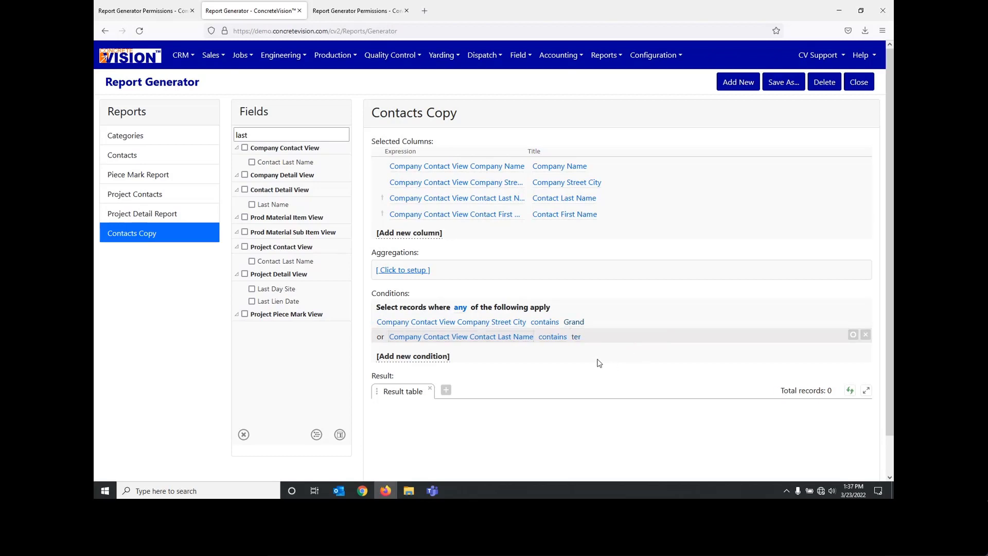
Step: Set the Company Street City condition's operator to starts with and refresh the result table
{"action": "left_click", "coordinate": [551, 323]}
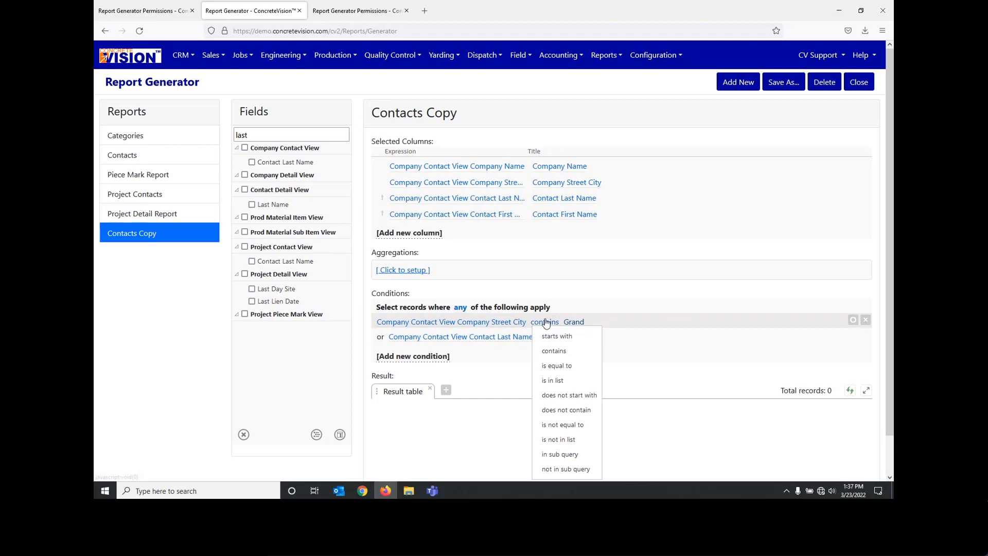
{"action": "left_click", "coordinate": [553, 336]}
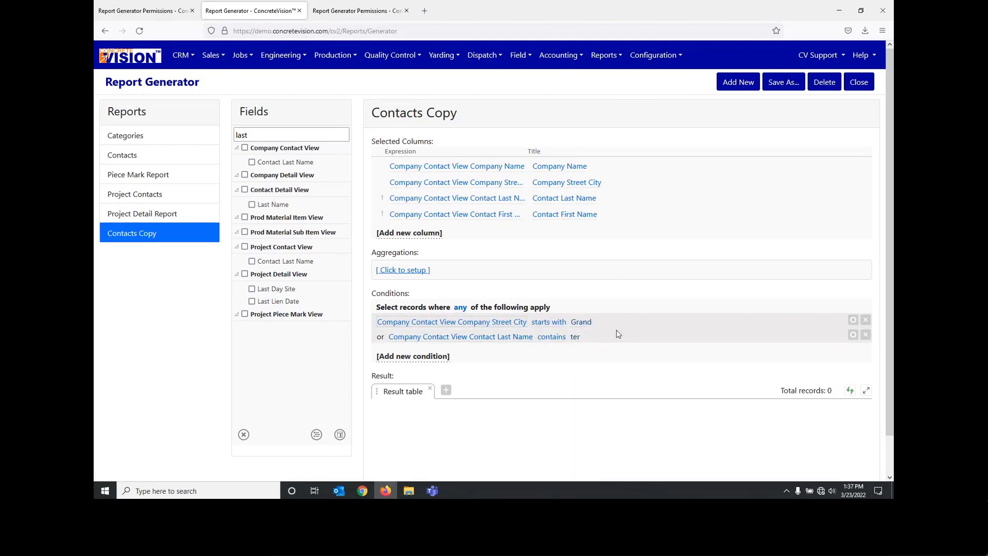
{"action": "left_click", "coordinate": [850, 391]}
{"action": "scroll", "coordinate": [741, 363], "scroll_direction": "down", "scroll_amount": 2}
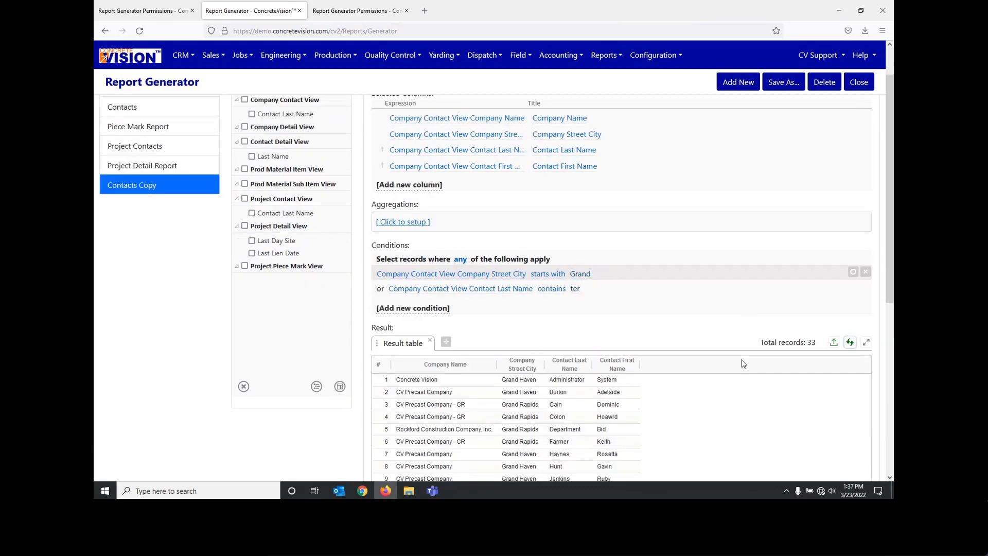
{"action": "scroll", "coordinate": [742, 363], "scroll_direction": "down", "scroll_amount": 1}
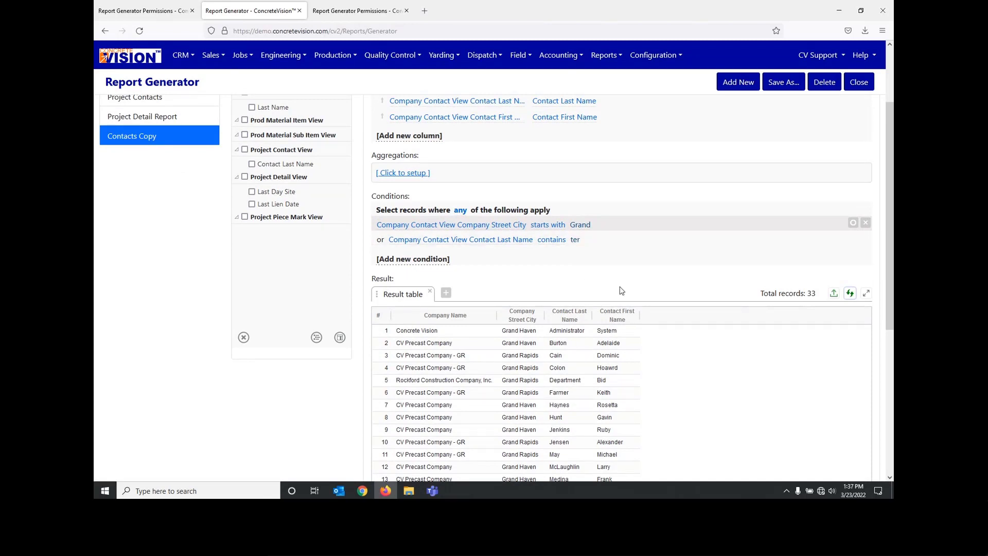
Step: Examine the "or" link between the conditions, the options for how conditions combine, and the result table
{"action": "left_click", "coordinate": [379, 243]}
{"action": "left_click", "coordinate": [380, 243]}
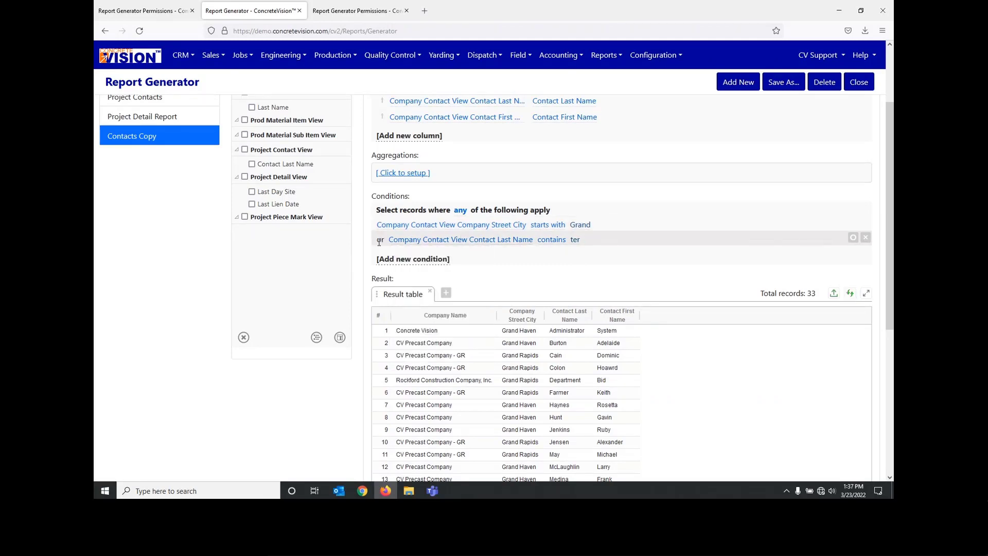
{"action": "left_click", "coordinate": [460, 210]}
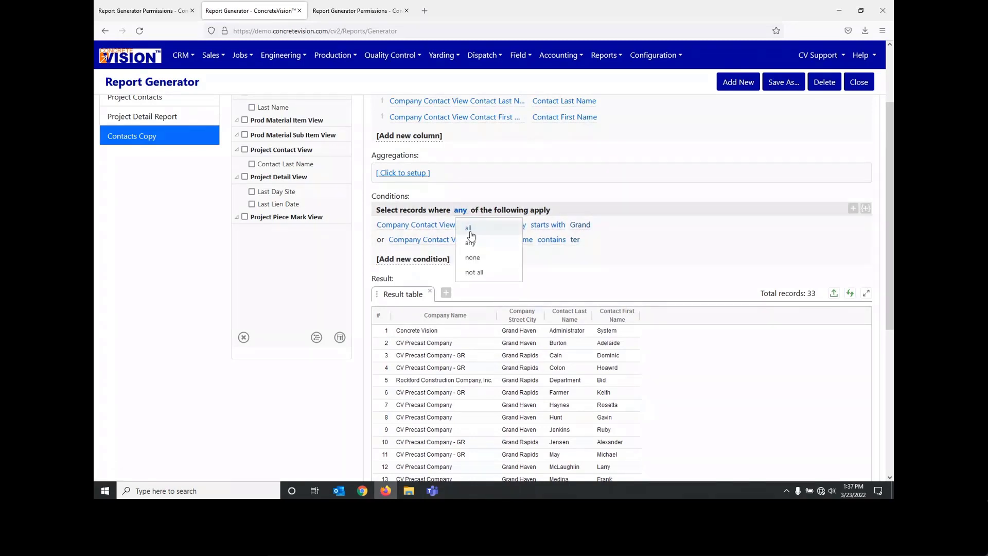
{"action": "left_click", "coordinate": [369, 243]}
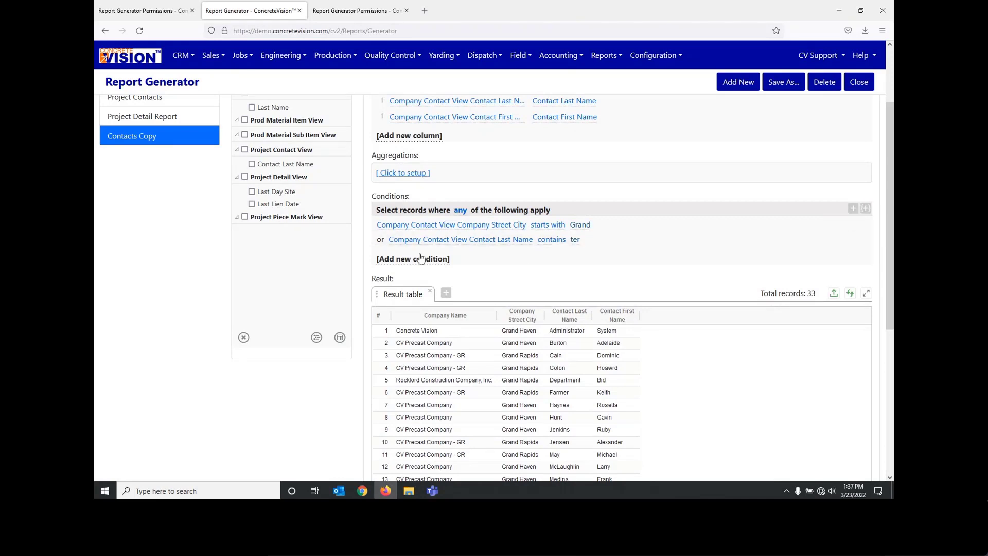
{"action": "scroll", "coordinate": [658, 264], "scroll_direction": "down", "scroll_amount": 1}
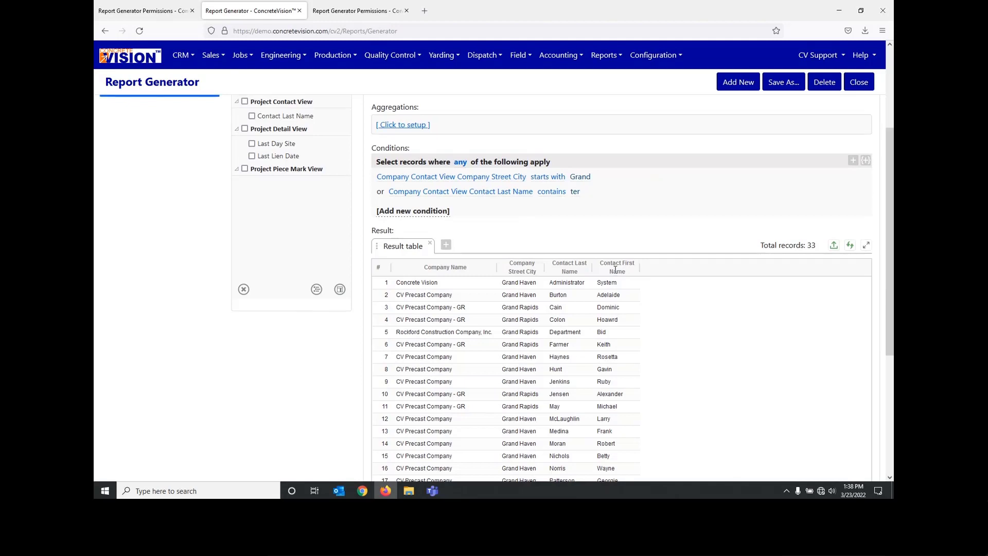
{"action": "scroll", "coordinate": [615, 270], "scroll_direction": "up", "scroll_amount": 3}
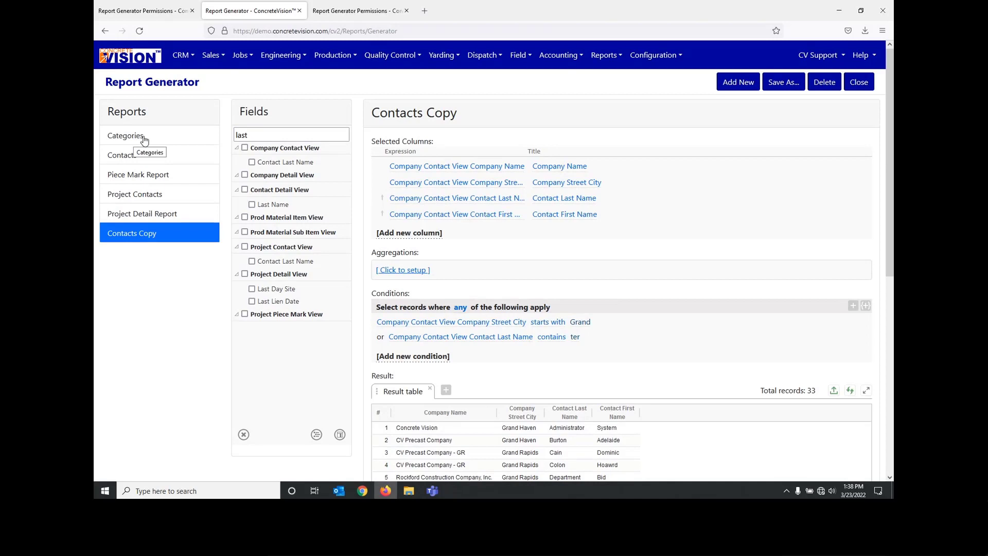
Step: Open the Categories report and view its result table
{"action": "left_click", "coordinate": [119, 136]}
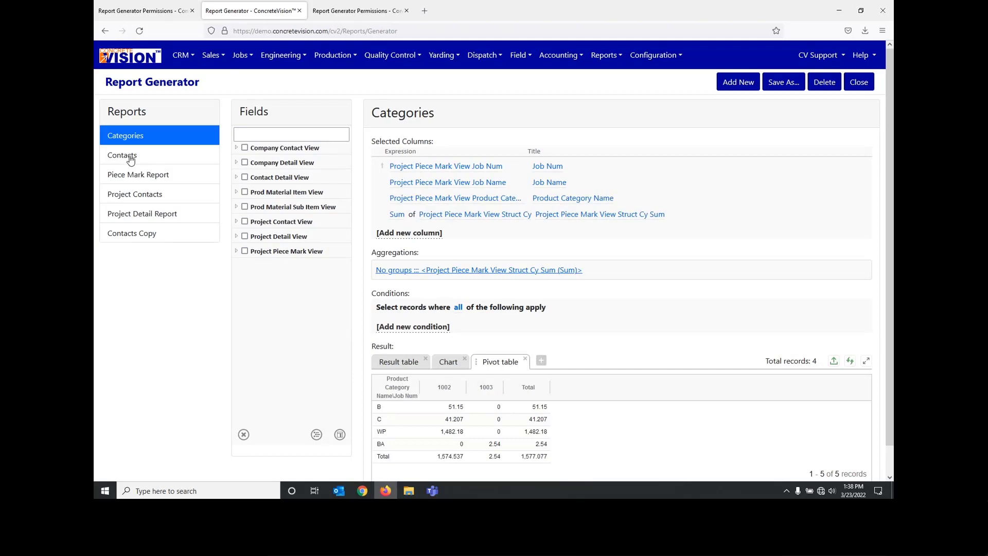
{"action": "left_click", "coordinate": [389, 361]}
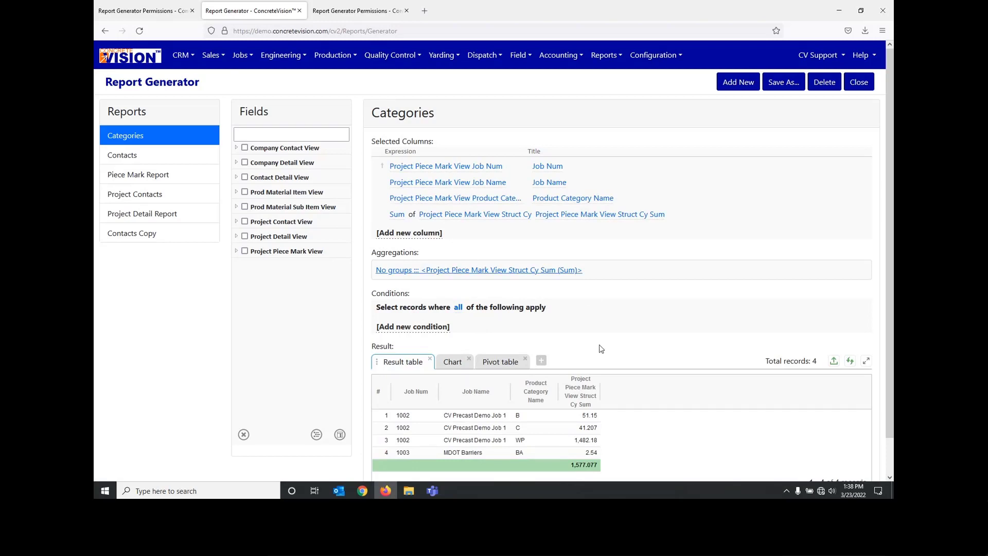
{"action": "scroll", "coordinate": [609, 344], "scroll_direction": "down", "scroll_amount": 1}
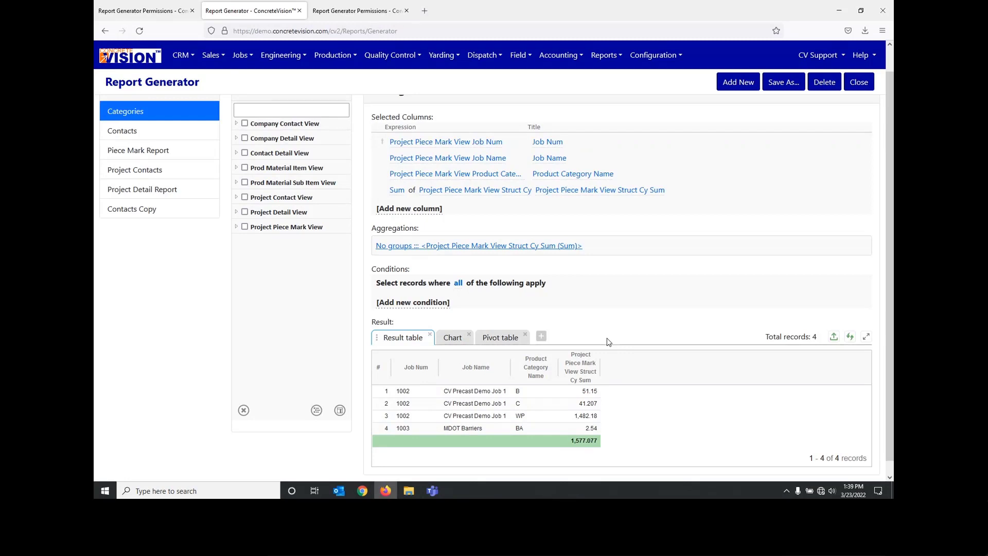
Step: Check the user list setting of the Categories report in Report Generator Permissions, and close it without updating
{"action": "left_click", "coordinate": [357, 13]}
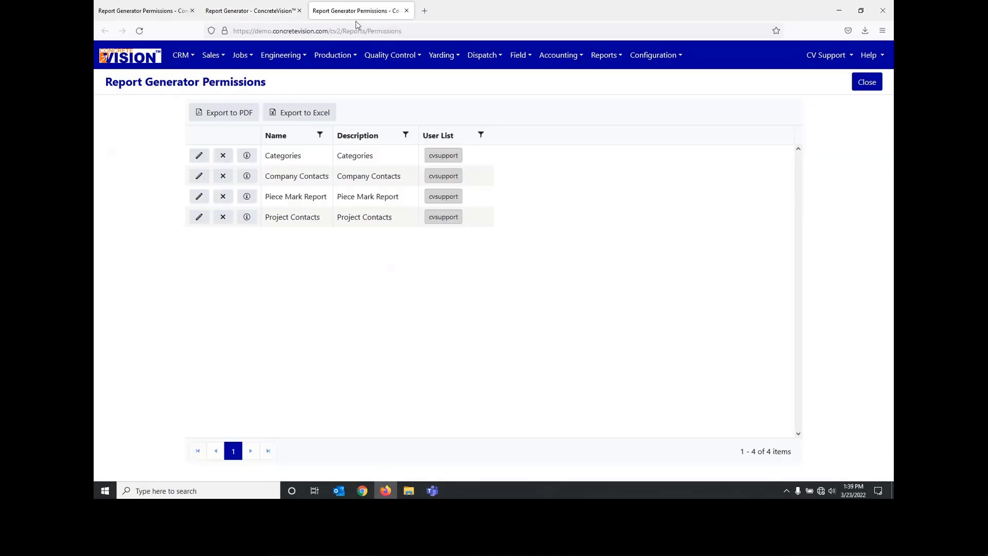
{"action": "left_click", "coordinate": [197, 161]}
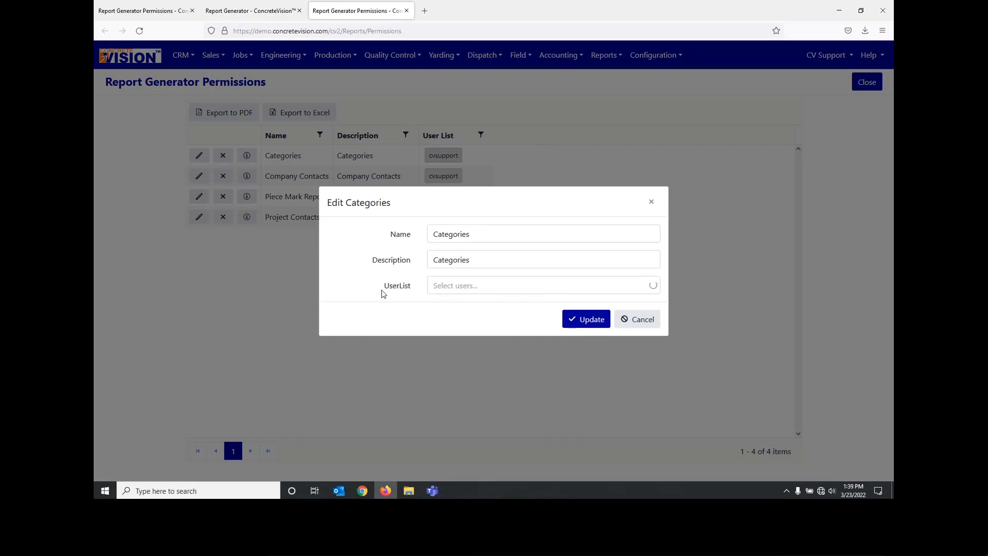
{"action": "left_click_drag", "start_coordinate": [384, 286], "coordinate": [432, 307]}
{"action": "left_click", "coordinate": [642, 319]}
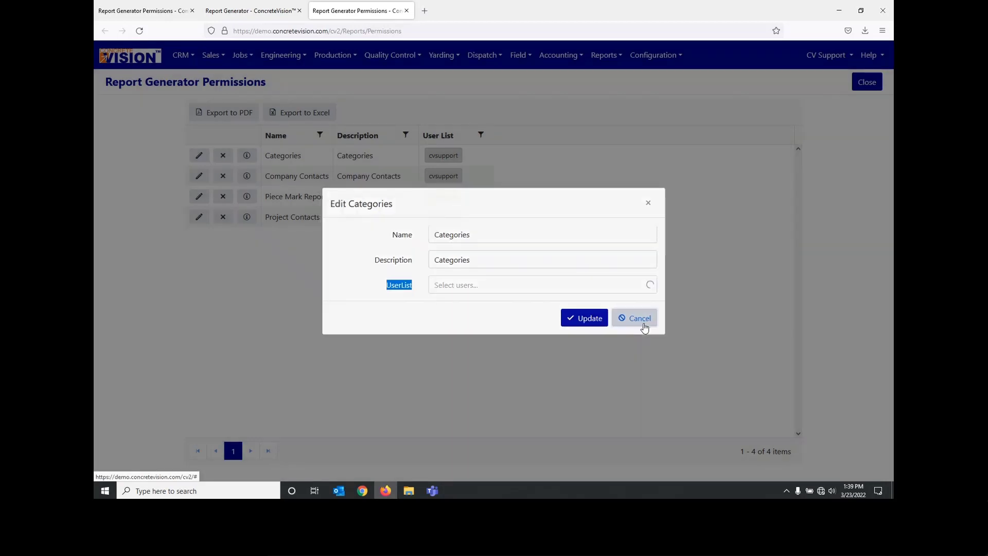
Step: Return to the Report Generator, add a new chart facet to the Categories report and set its type to Pie chart
{"action": "left_click", "coordinate": [245, 14]}
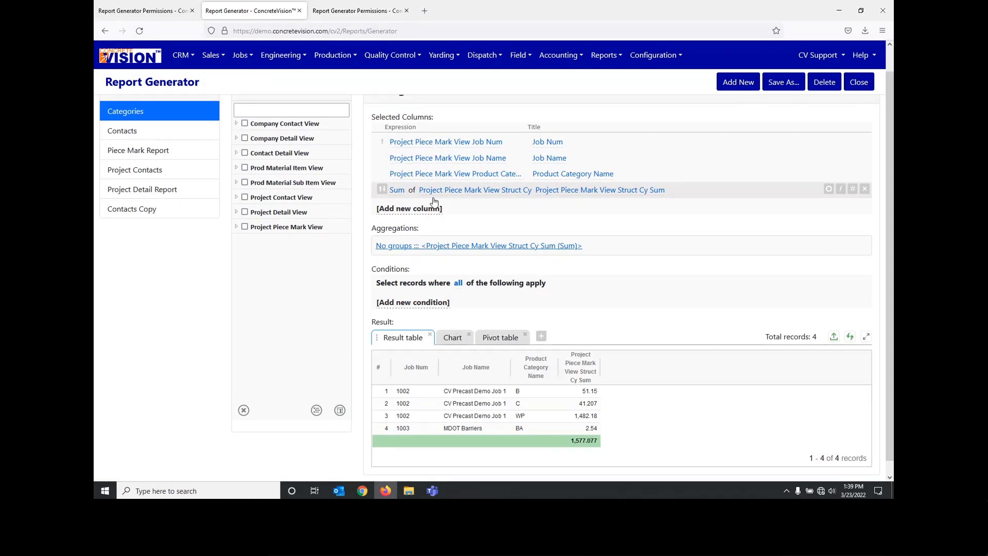
{"action": "scroll", "coordinate": [565, 260], "scroll_direction": "down", "scroll_amount": 1}
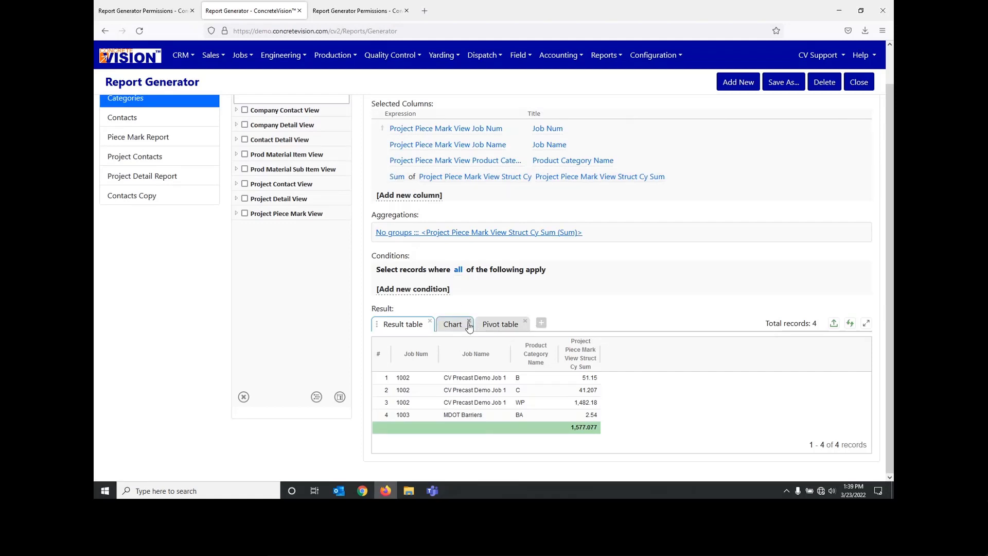
{"action": "left_click", "coordinate": [541, 323]}
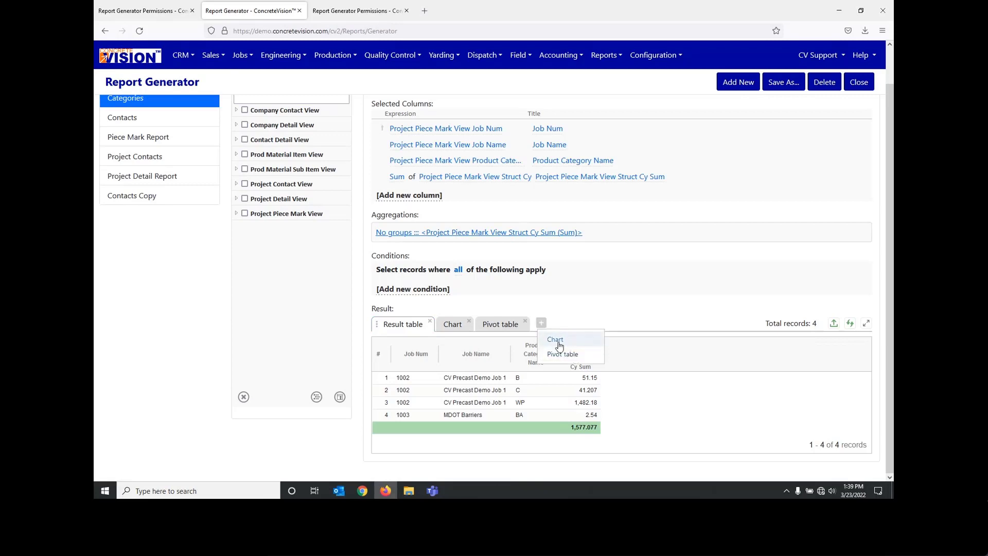
{"action": "left_click", "coordinate": [560, 341]}
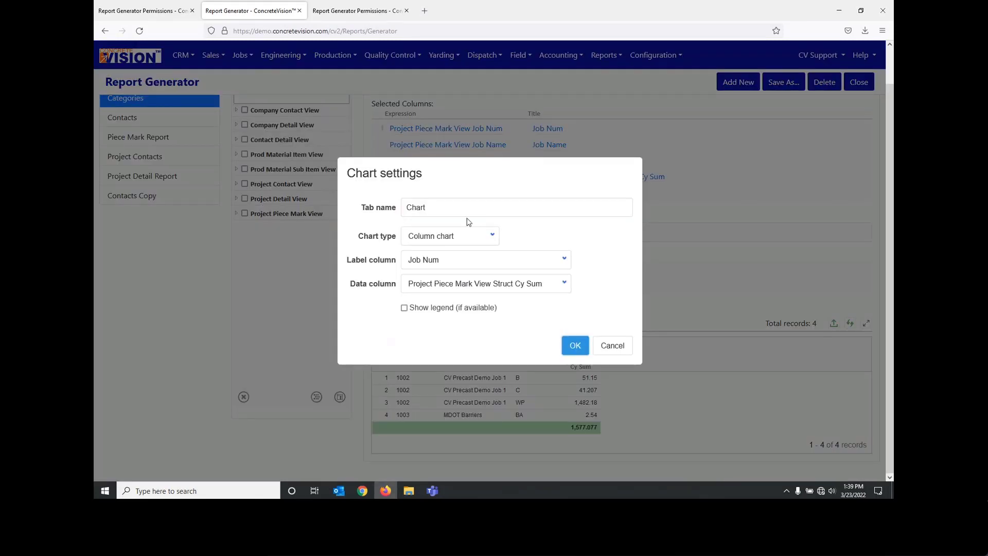
{"action": "left_click", "coordinate": [479, 241]}
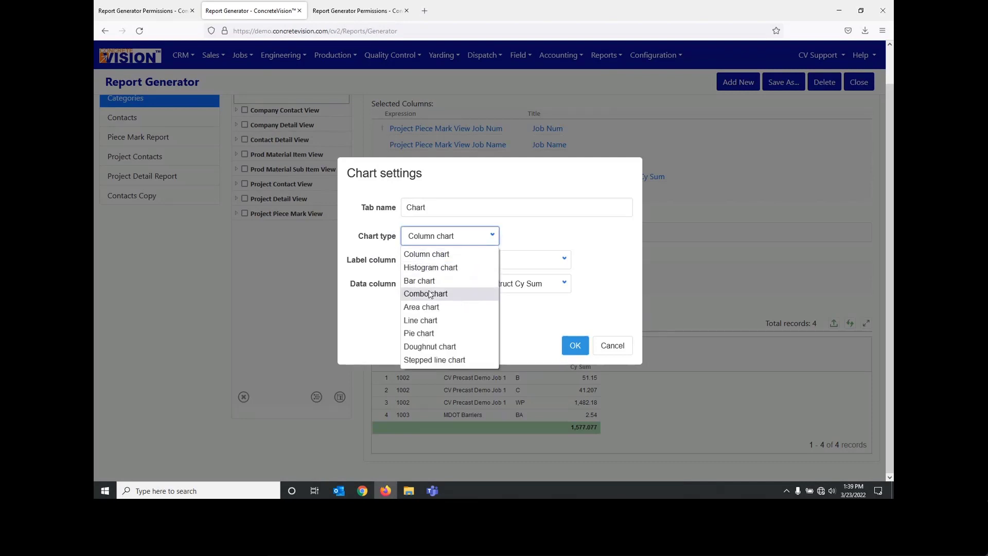
{"action": "left_click", "coordinate": [424, 335]}
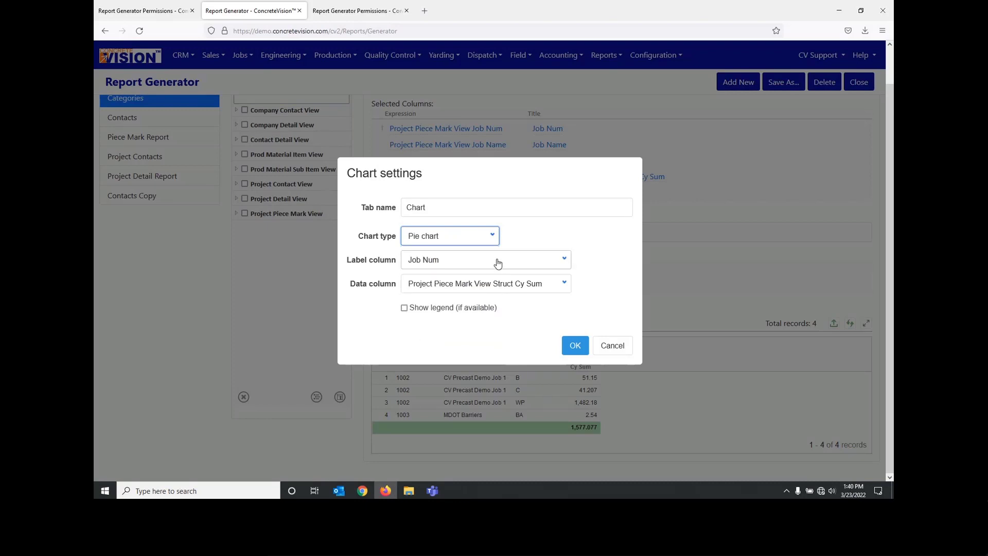
Step: Set the pie chart's label column to Product Category Name and enable its legend
{"action": "left_click", "coordinate": [464, 264]}
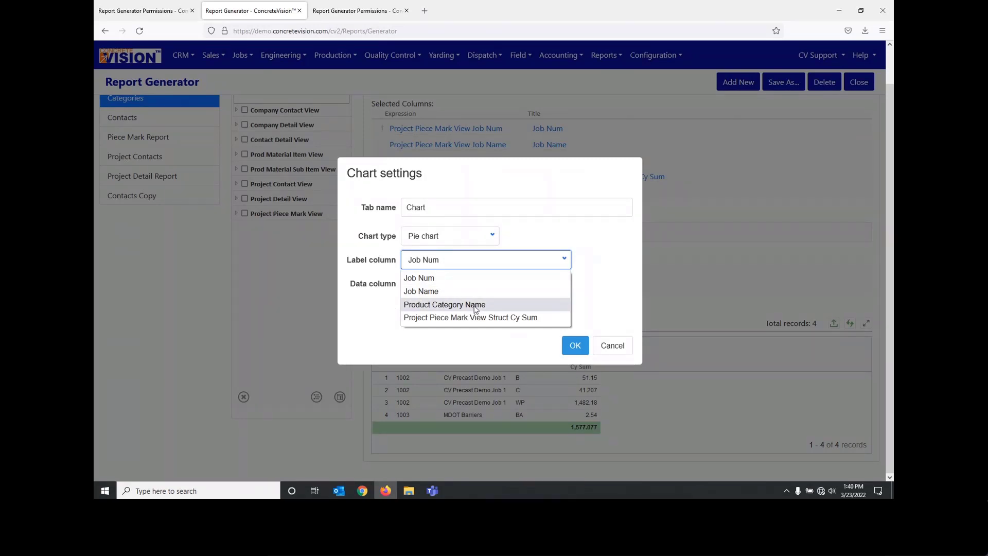
{"action": "left_click", "coordinate": [455, 305]}
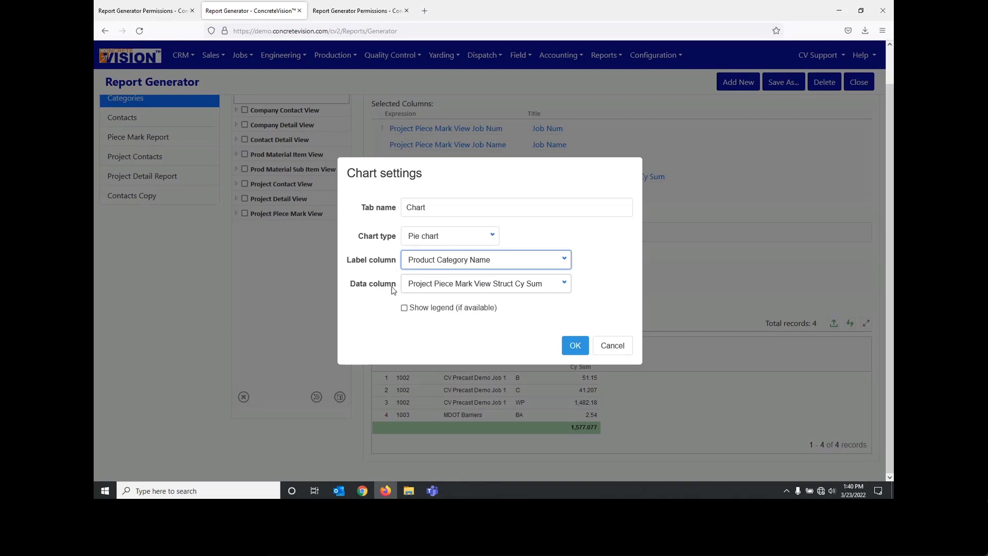
{"action": "left_click", "coordinate": [416, 311]}
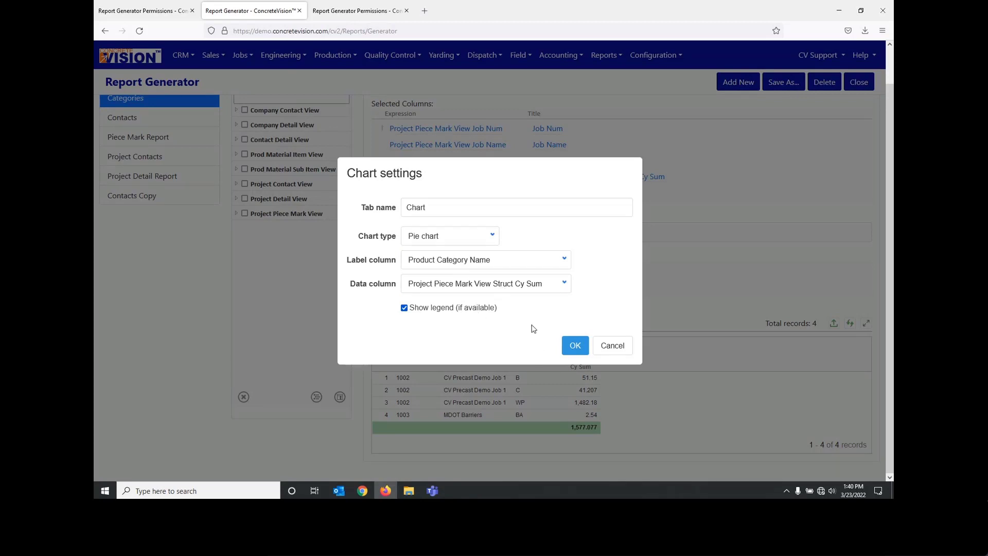
Step: Apply the pie chart settings, export the Categories report result in PDF format and view the exported page
{"action": "left_click", "coordinate": [575, 348]}
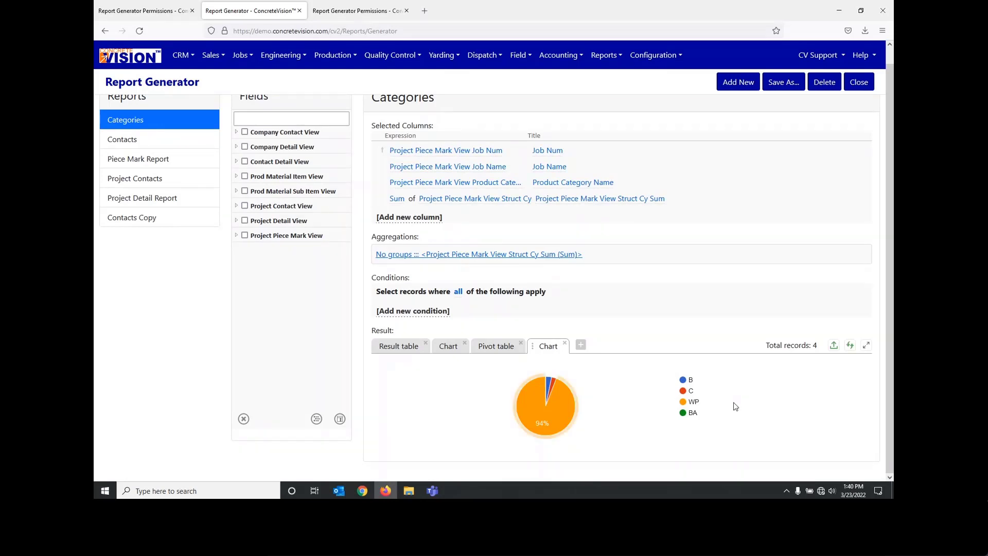
{"action": "left_click", "coordinate": [833, 345]}
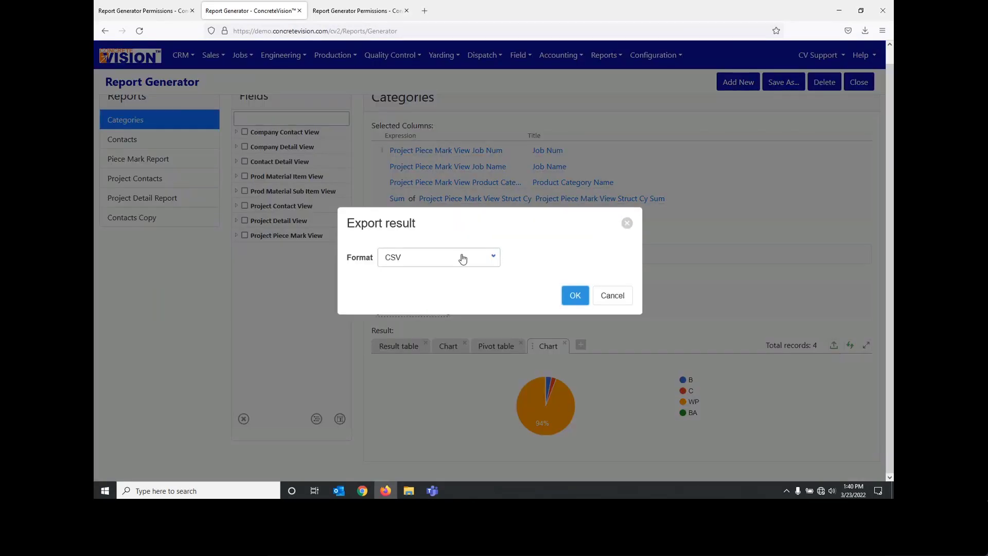
{"action": "left_click", "coordinate": [461, 255]}
{"action": "left_click", "coordinate": [406, 301]}
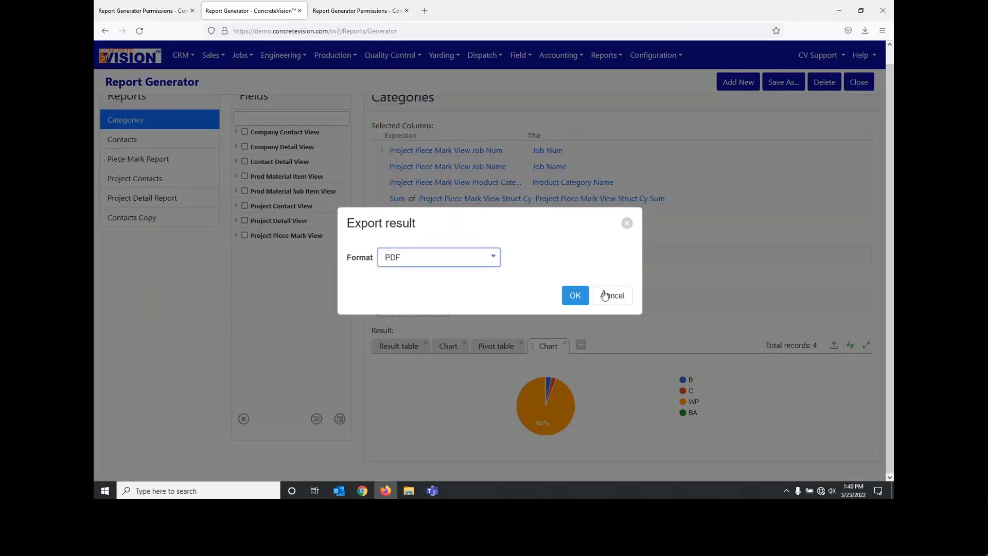
{"action": "left_click", "coordinate": [575, 294]}
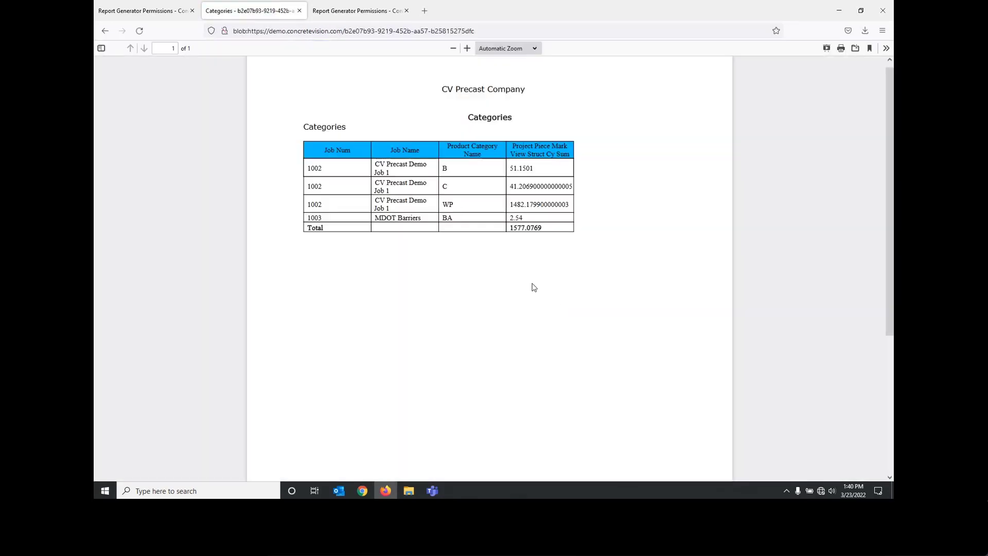
{"action": "scroll", "coordinate": [534, 287], "scroll_direction": "down", "scroll_amount": 5}
{"action": "scroll", "coordinate": [534, 284], "scroll_direction": "up", "scroll_amount": 5}
{"action": "scroll", "coordinate": [533, 284], "scroll_direction": "up", "scroll_amount": 1}
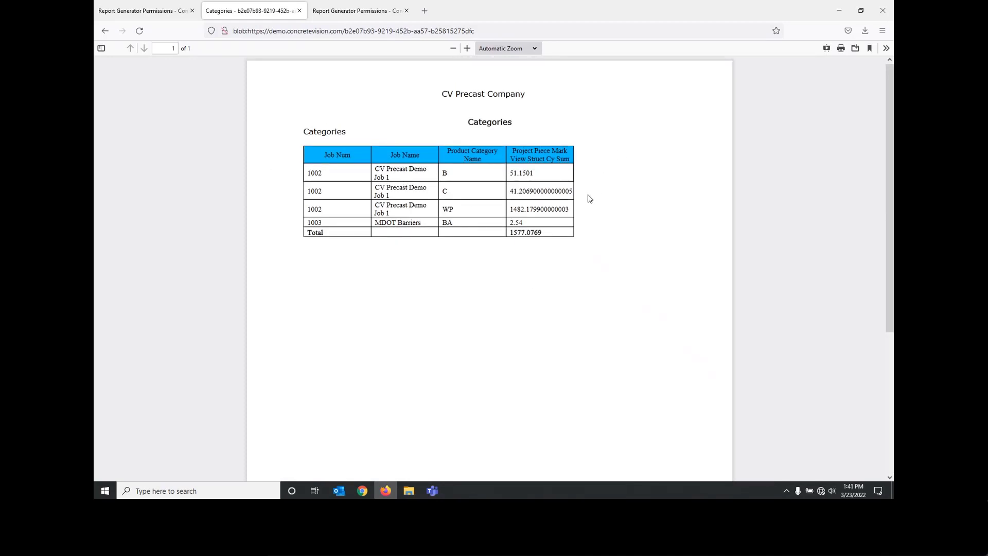
Step: Close the exported PDF and reopen the Report Generator at the Categories report's results
{"action": "left_click", "coordinate": [299, 11]}
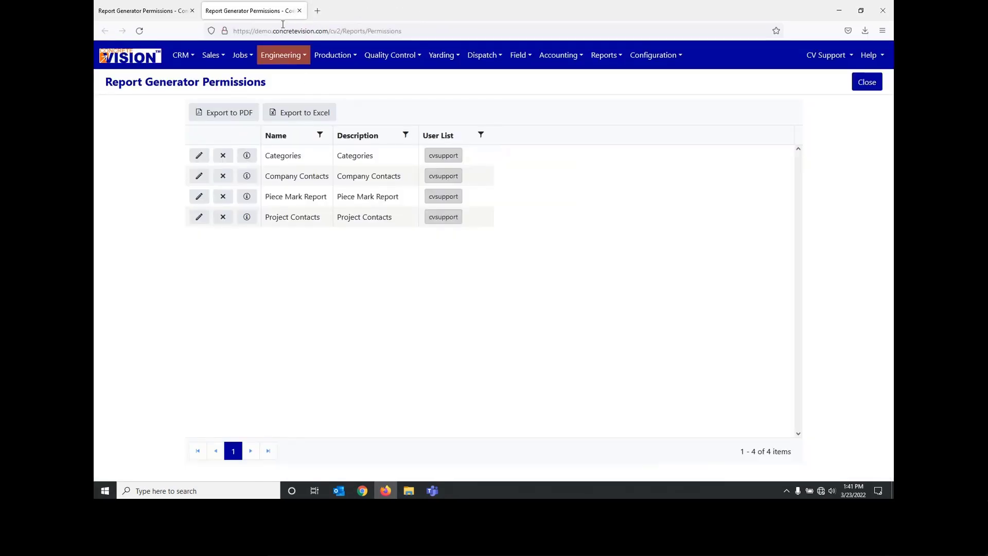
{"action": "left_click", "coordinate": [135, 10]}
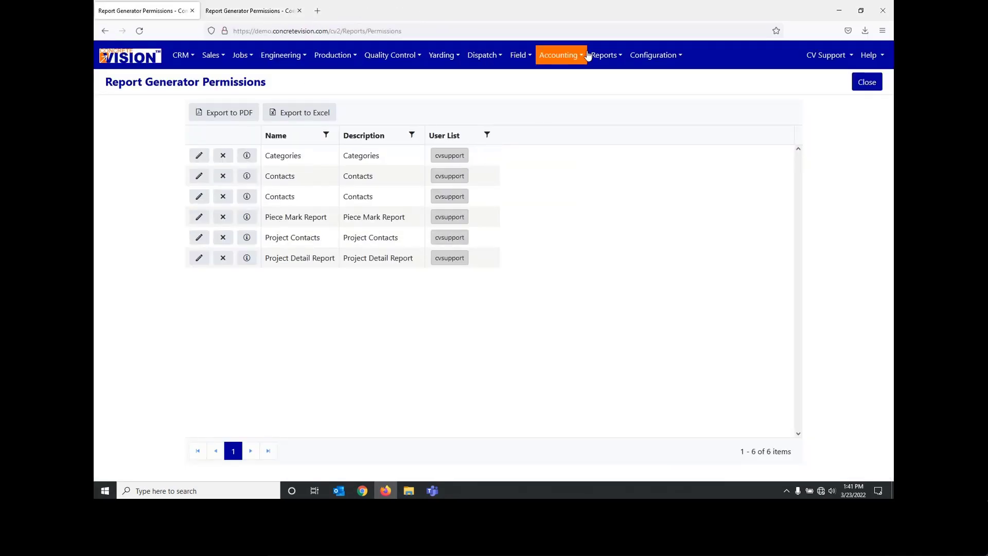
{"action": "left_click", "coordinate": [605, 55]}
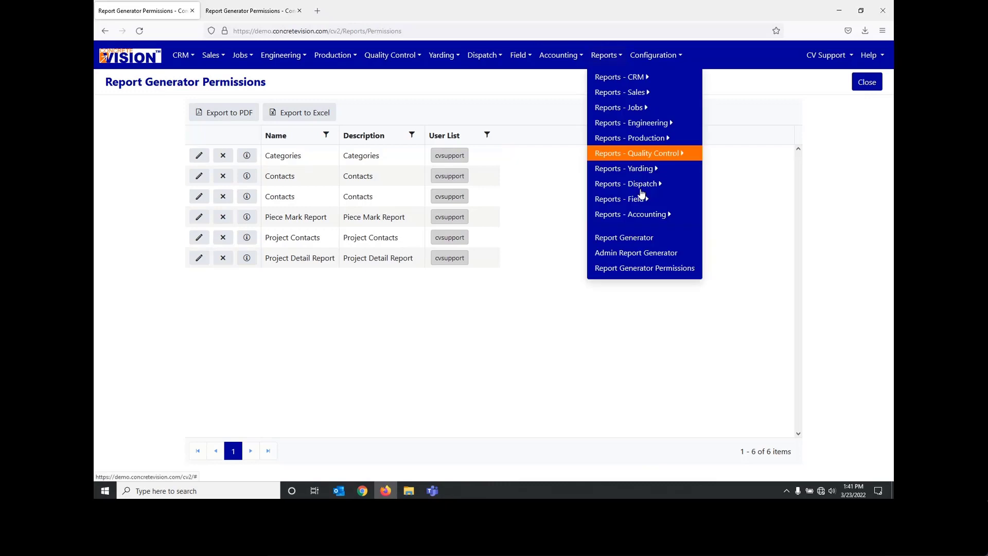
{"action": "left_click", "coordinate": [633, 238]}
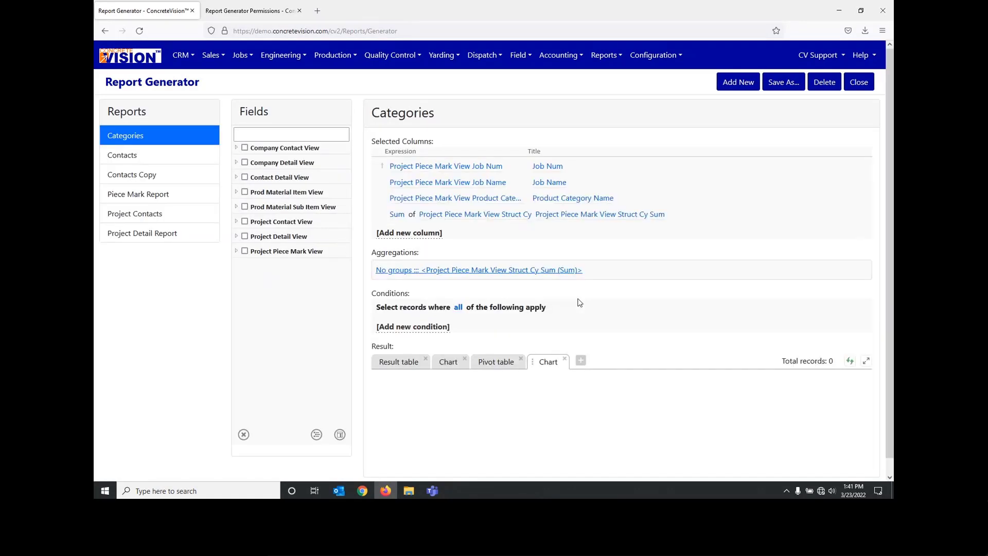
{"action": "scroll", "coordinate": [734, 397], "scroll_direction": "down", "scroll_amount": 2}
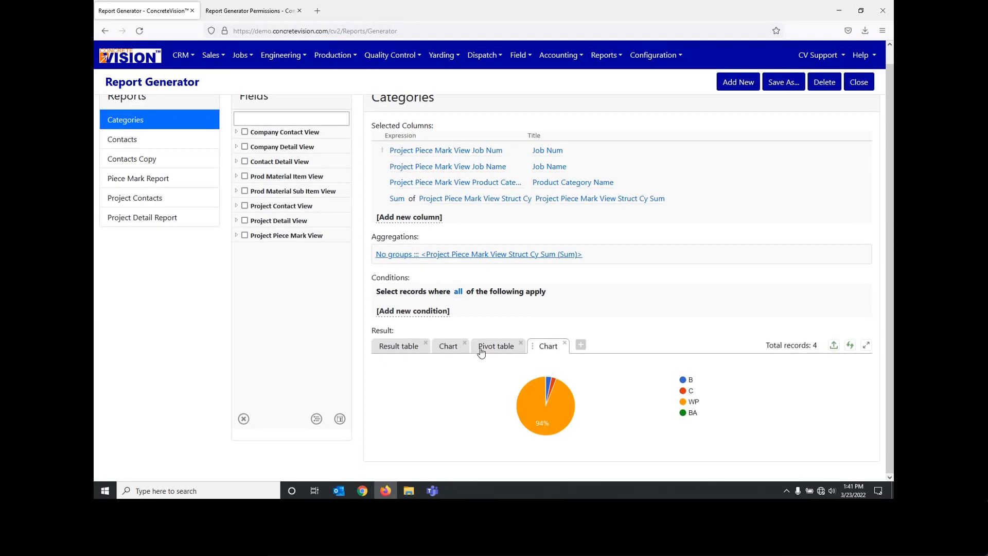
Step: Add a new pivot table facet to the Categories report and name its tab "Jobs and Categories"
{"action": "left_click", "coordinate": [581, 346]}
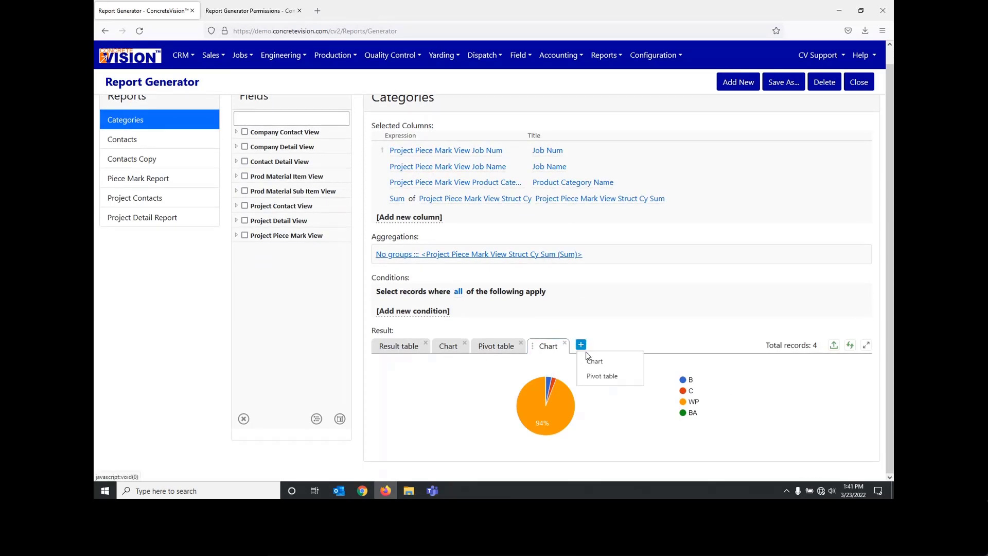
{"action": "left_click", "coordinate": [604, 377]}
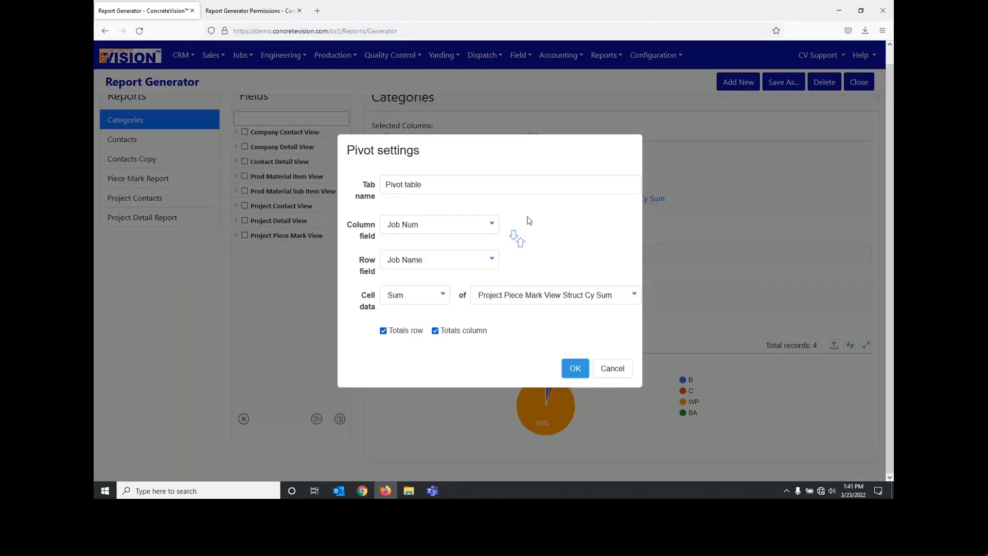
{"action": "left_click_drag", "start_coordinate": [469, 181], "coordinate": [353, 185]}
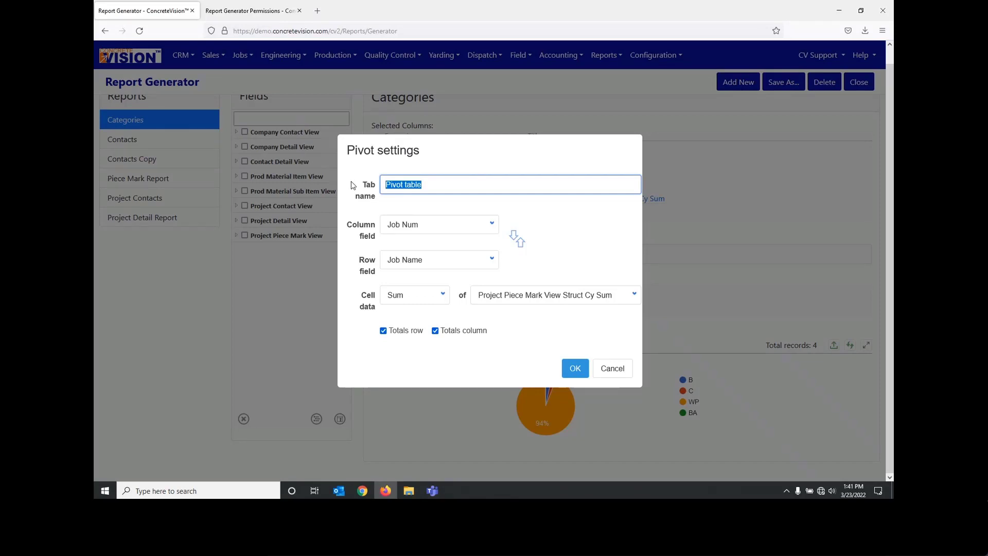
{"action": "type", "text": "JObs"}
{"action": "key", "text": "BackSpace"}
{"action": "key", "text": "BackSpace"}
{"action": "type", "text": "obs and Categories"}
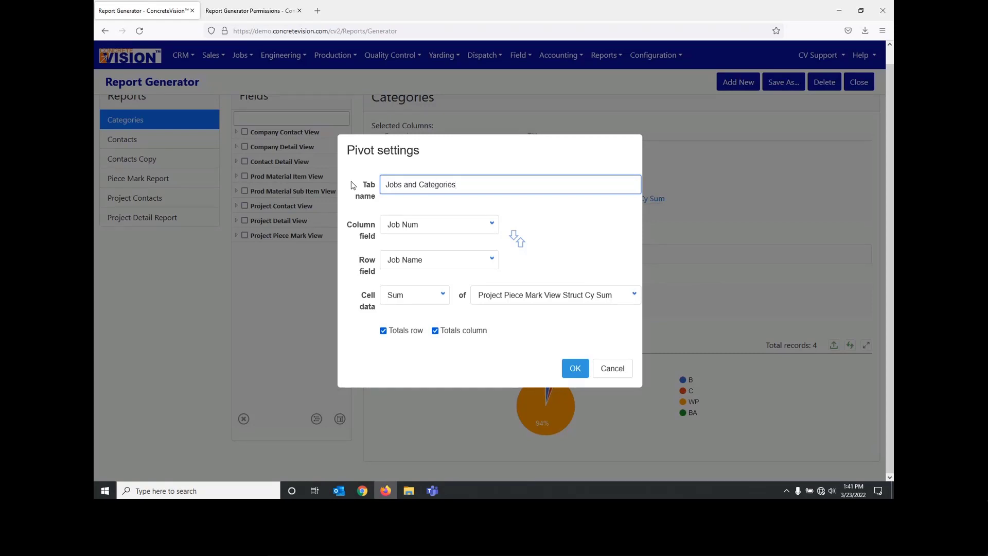
Step: Set the pivot table's column field to Job Num and its row field to Product Category Name
{"action": "left_click", "coordinate": [433, 227]}
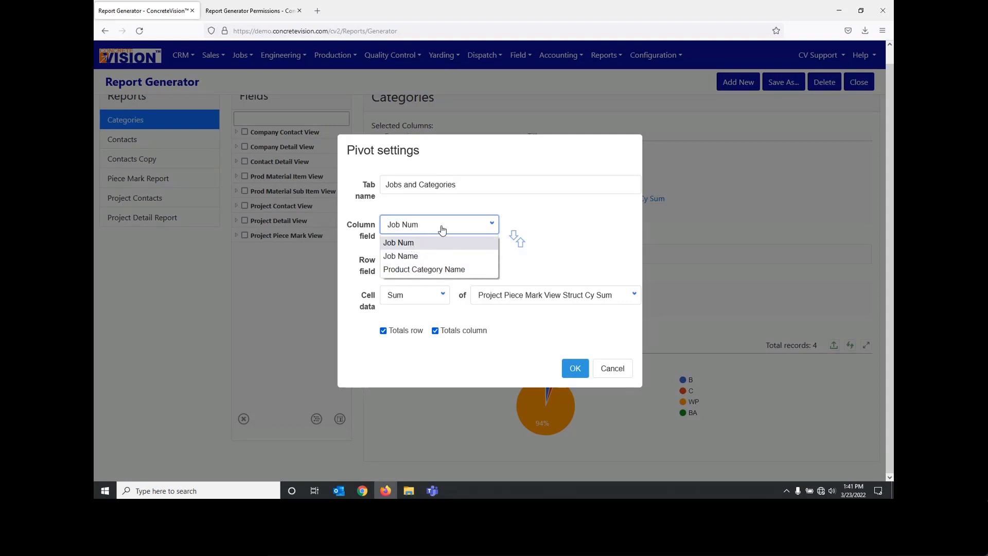
{"action": "left_click", "coordinate": [418, 246]}
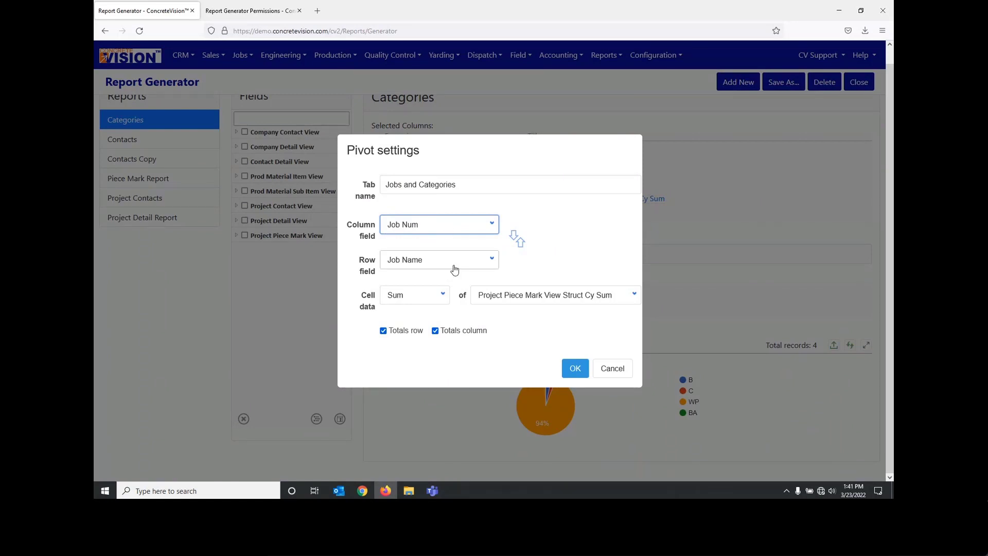
{"action": "left_click", "coordinate": [455, 268]}
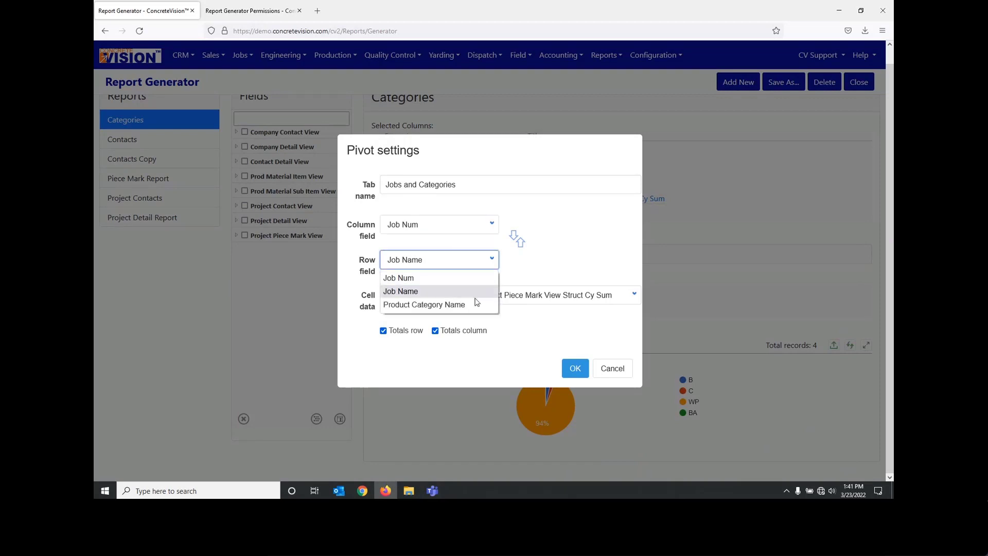
{"action": "left_click", "coordinate": [409, 306]}
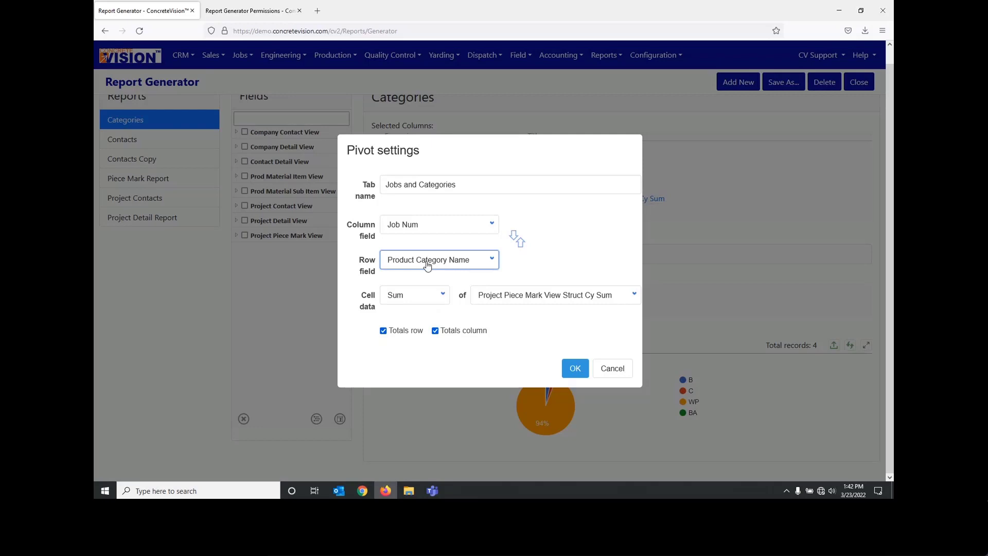
Step: Look over the pivot's cell data functions, then try swapping the column and row fields and swap them back
{"action": "left_click", "coordinate": [426, 302]}
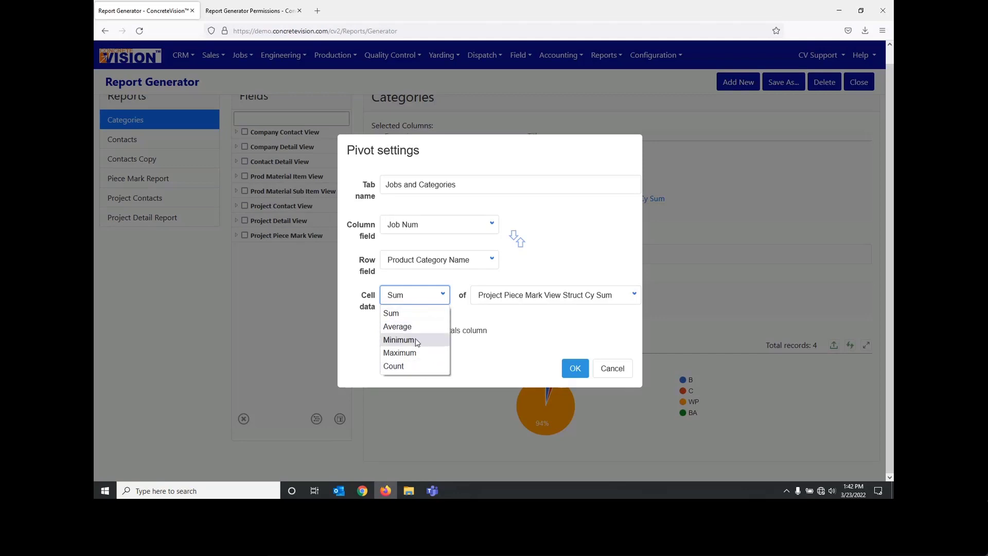
{"action": "left_click", "coordinate": [504, 331]}
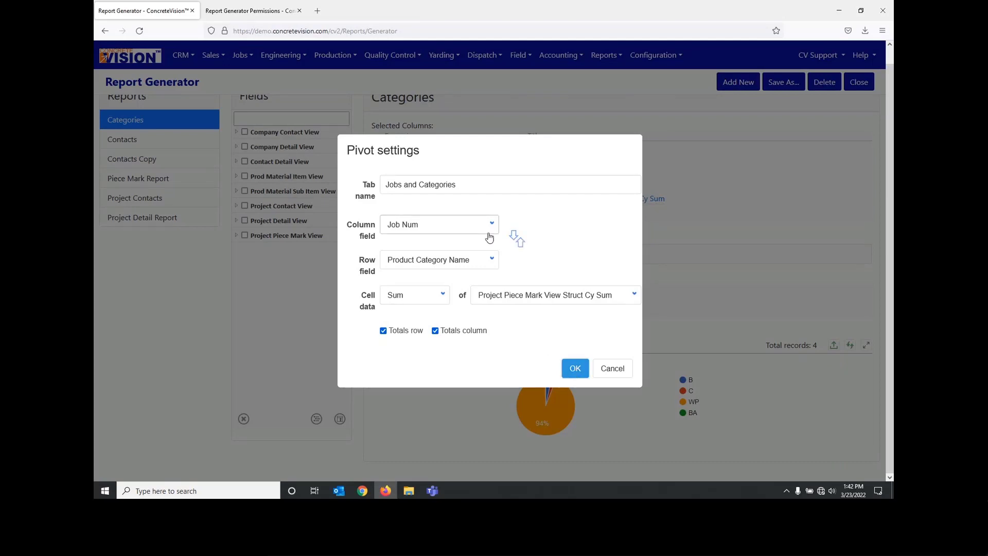
{"action": "left_click", "coordinate": [514, 240]}
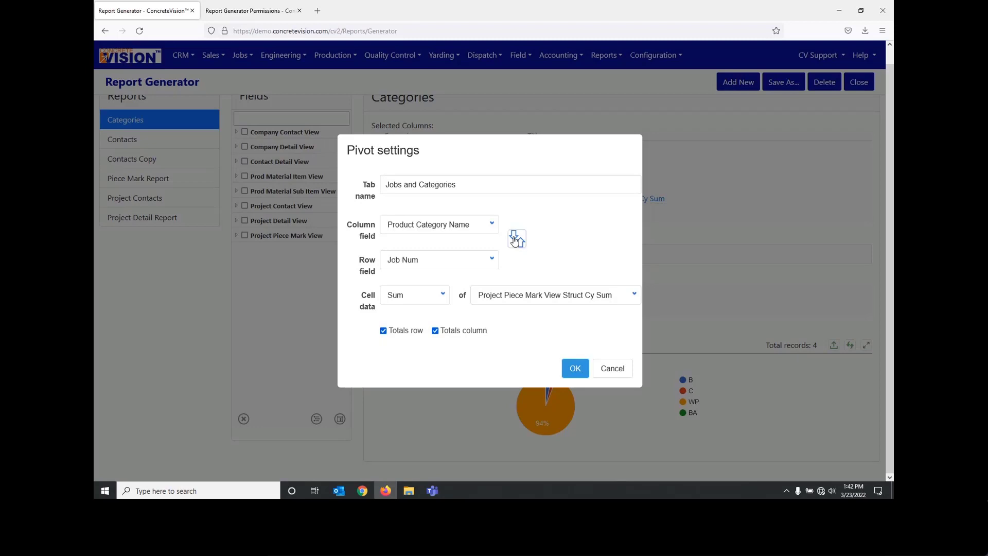
{"action": "left_click", "coordinate": [515, 240]}
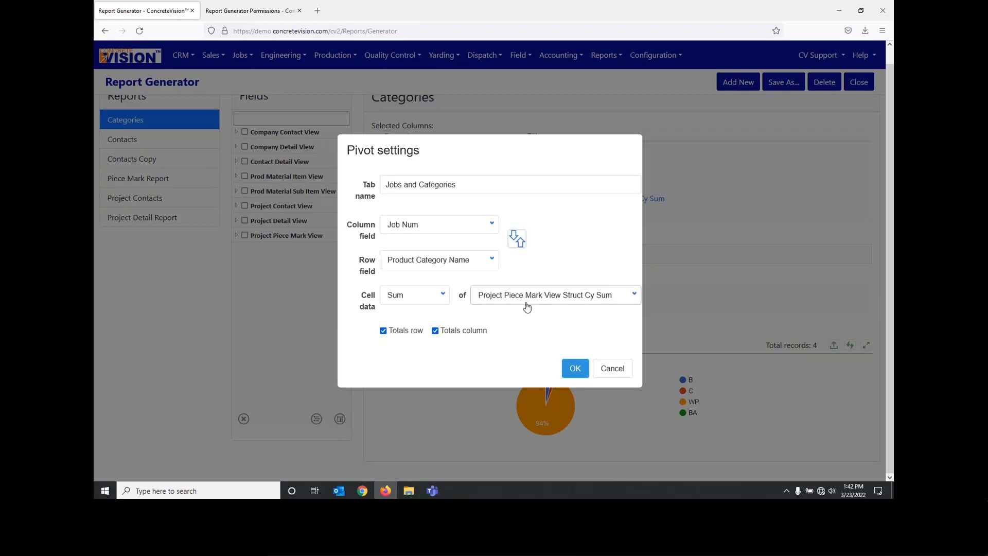
Step: Apply the Jobs and Categories pivot settings and compare its result with the existing Pivot table facet
{"action": "left_click", "coordinate": [575, 369]}
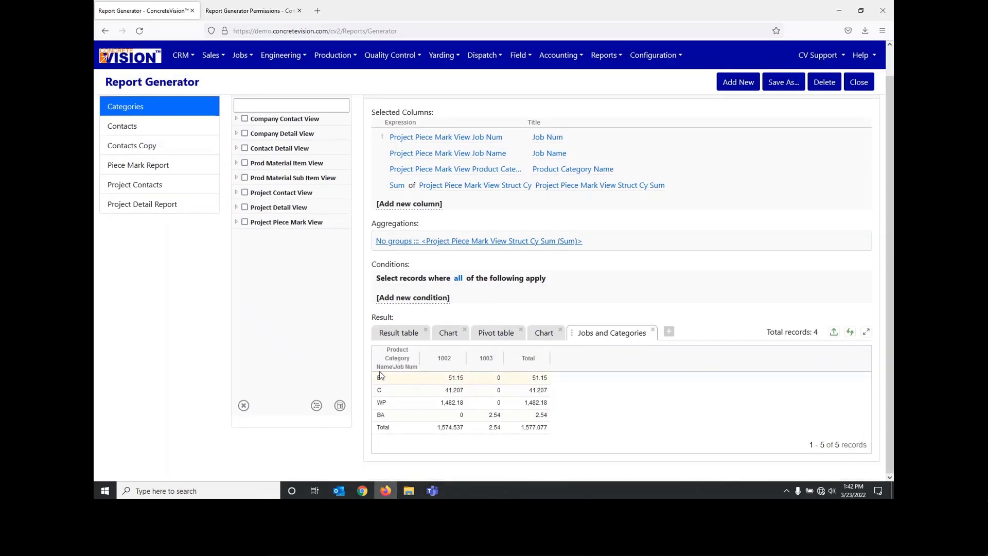
{"action": "left_click", "coordinate": [494, 337]}
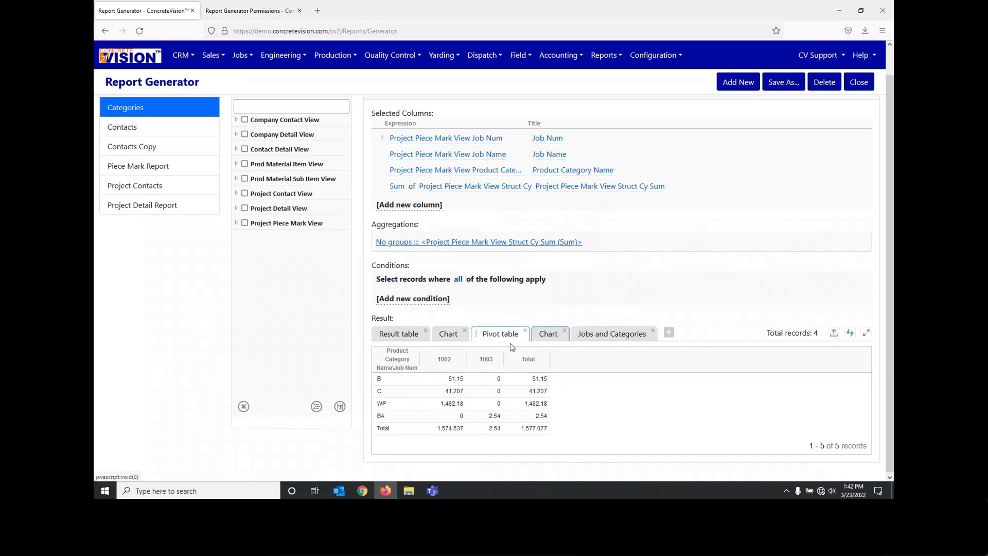
{"action": "left_click", "coordinate": [612, 333]}
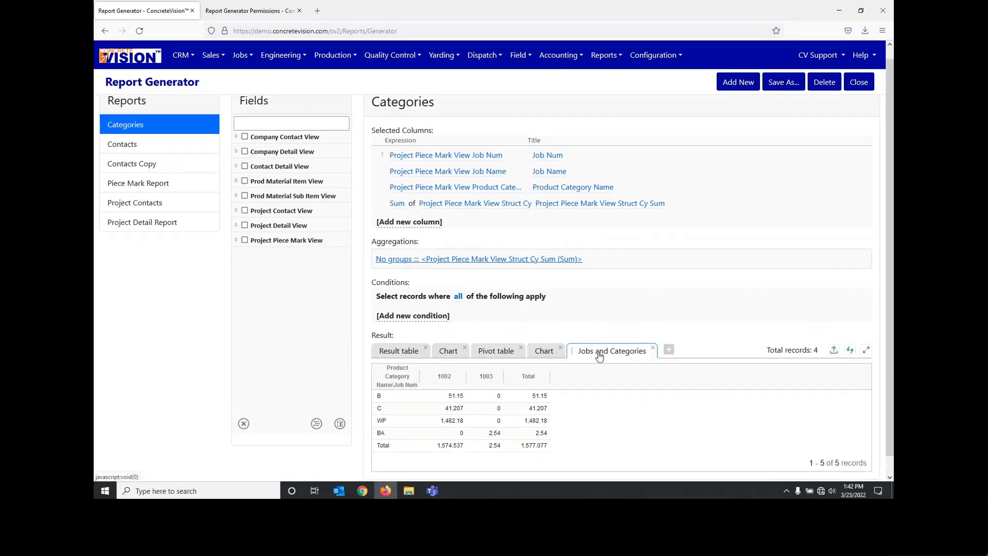
{"action": "scroll", "coordinate": [599, 356], "scroll_direction": "down", "scroll_amount": 1}
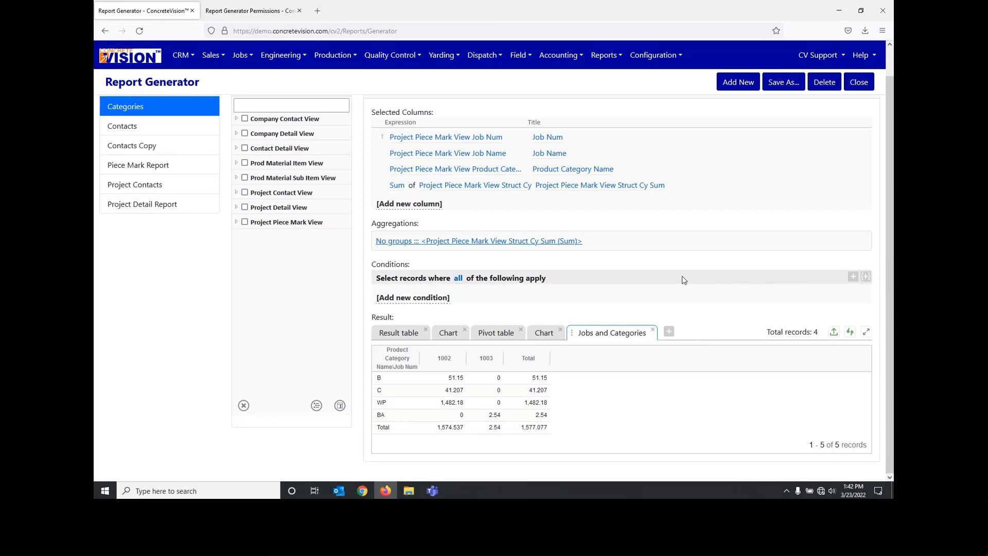
{"action": "scroll", "coordinate": [683, 279], "scroll_direction": "up", "scroll_amount": 1}
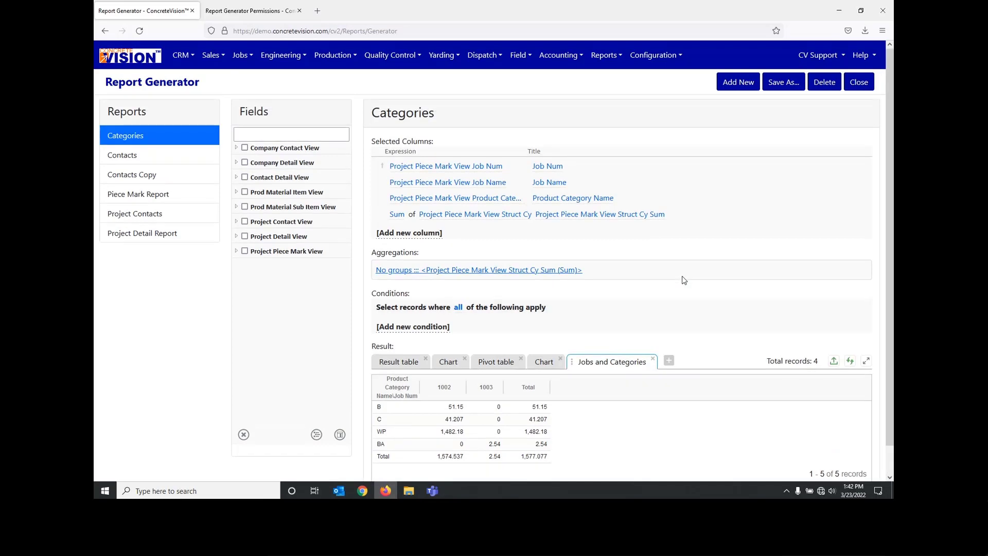